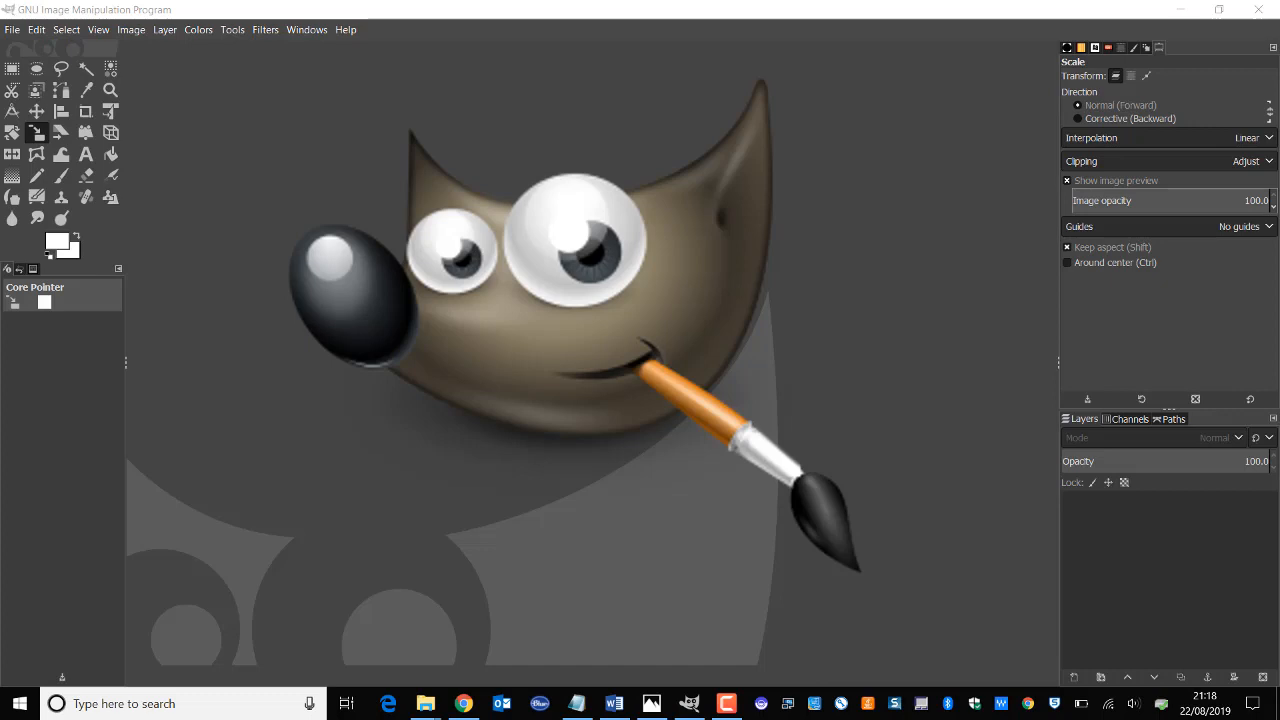
Create a new image 1280 px wide and 720 px high
{"action": "left_click", "coordinate": [12, 29]}
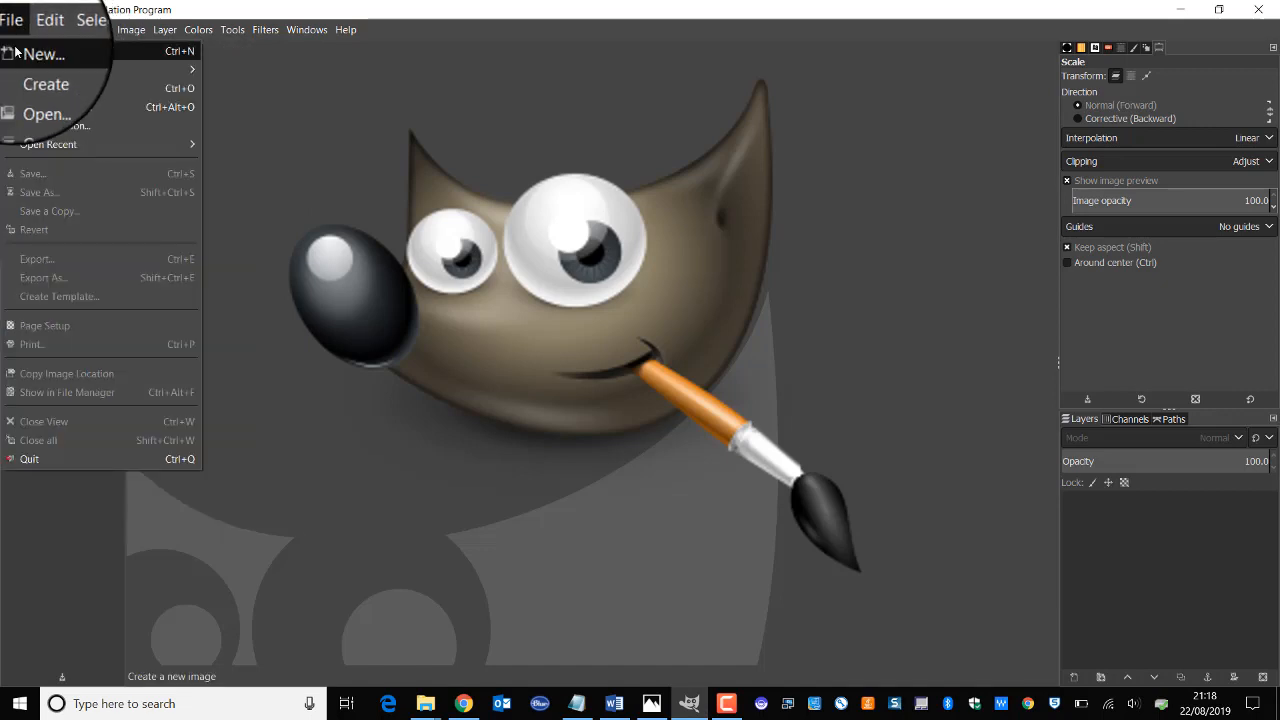
{"action": "left_click", "coordinate": [25, 51]}
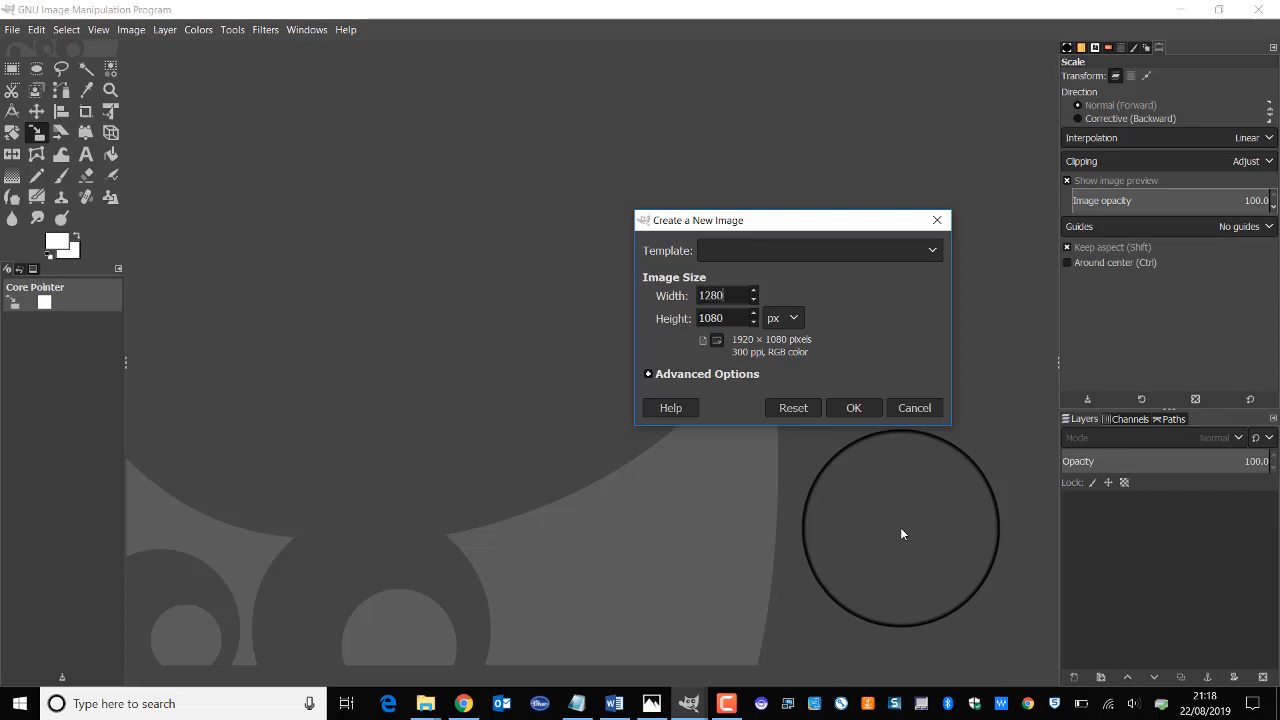
{"action": "key", "text": "Return"}
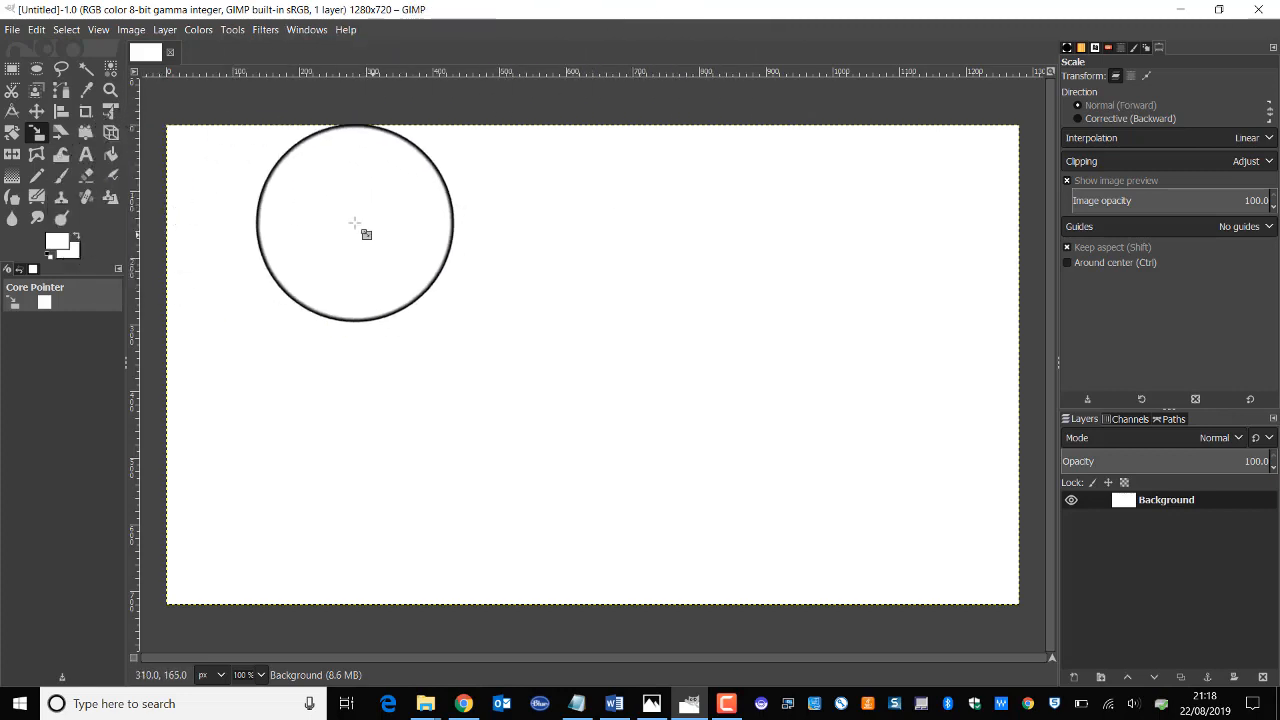
Set up the Gradient tool with a red foreground colour and a golden yellow background colour
{"action": "left_click", "coordinate": [12, 176]}
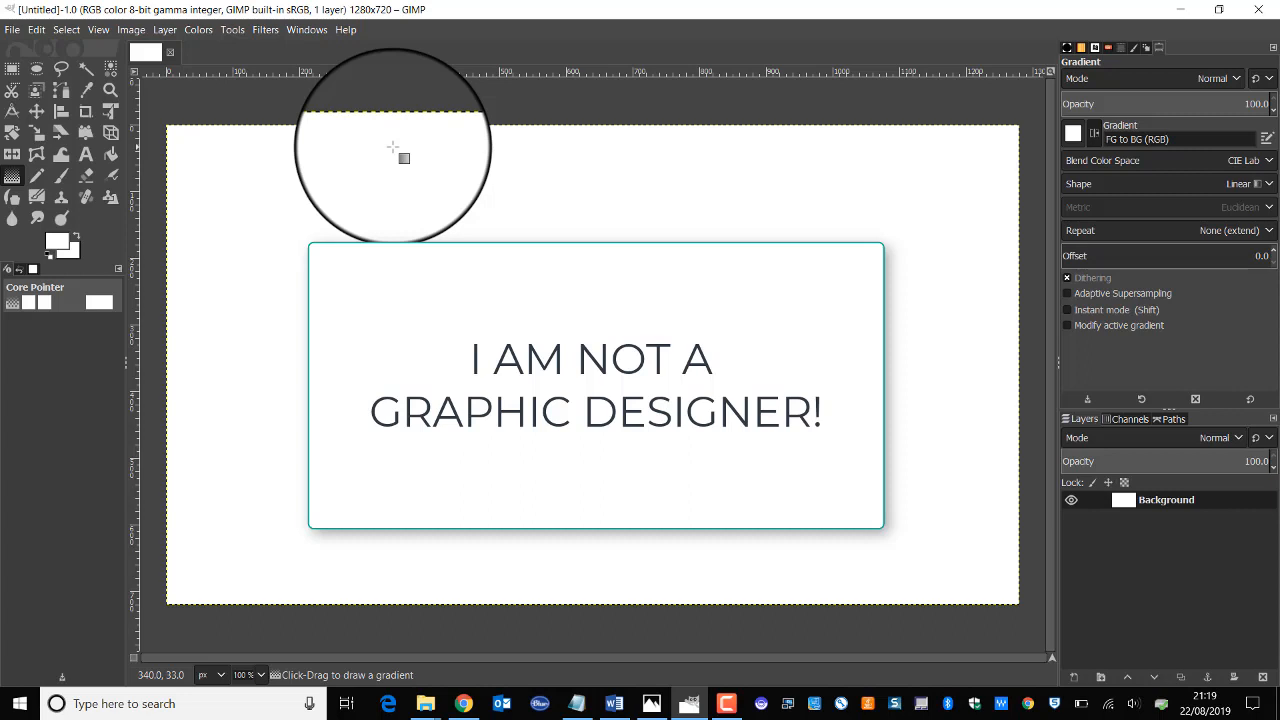
{"action": "left_click", "coordinate": [54, 250]}
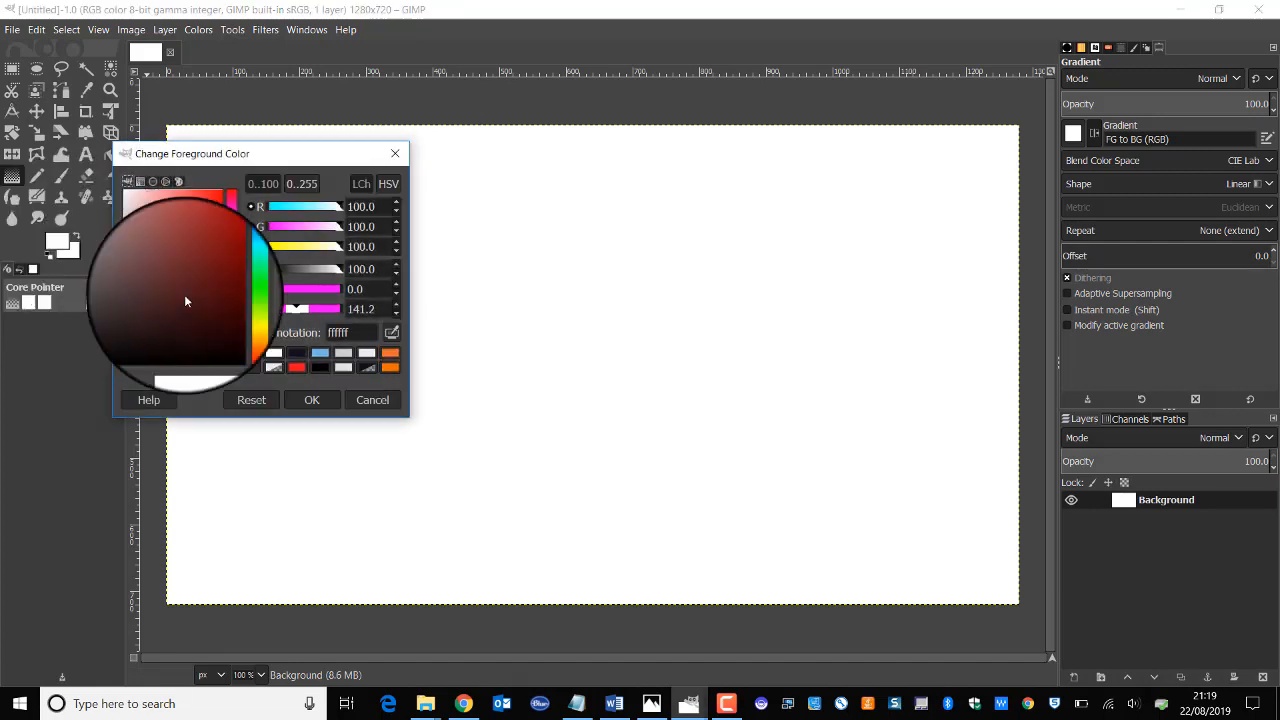
{"action": "left_click", "coordinate": [300, 370]}
{"action": "left_click", "coordinate": [312, 400]}
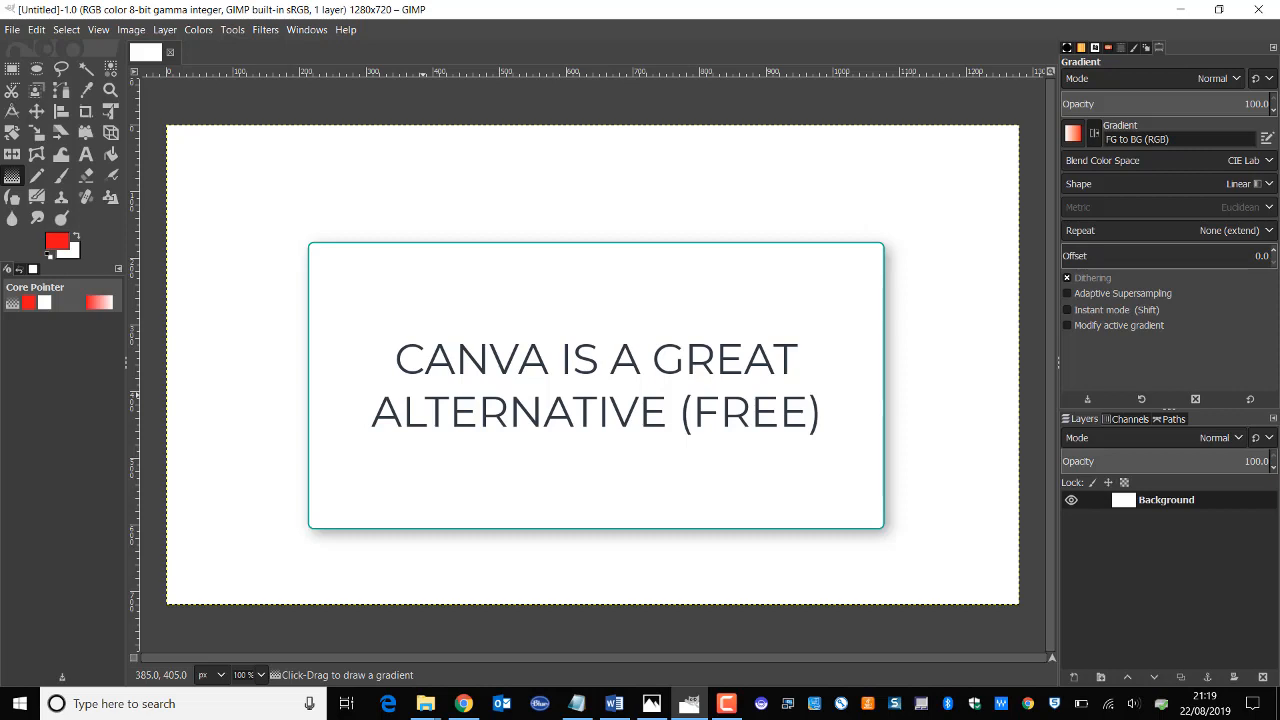
{"action": "left_click", "coordinate": [68, 251]}
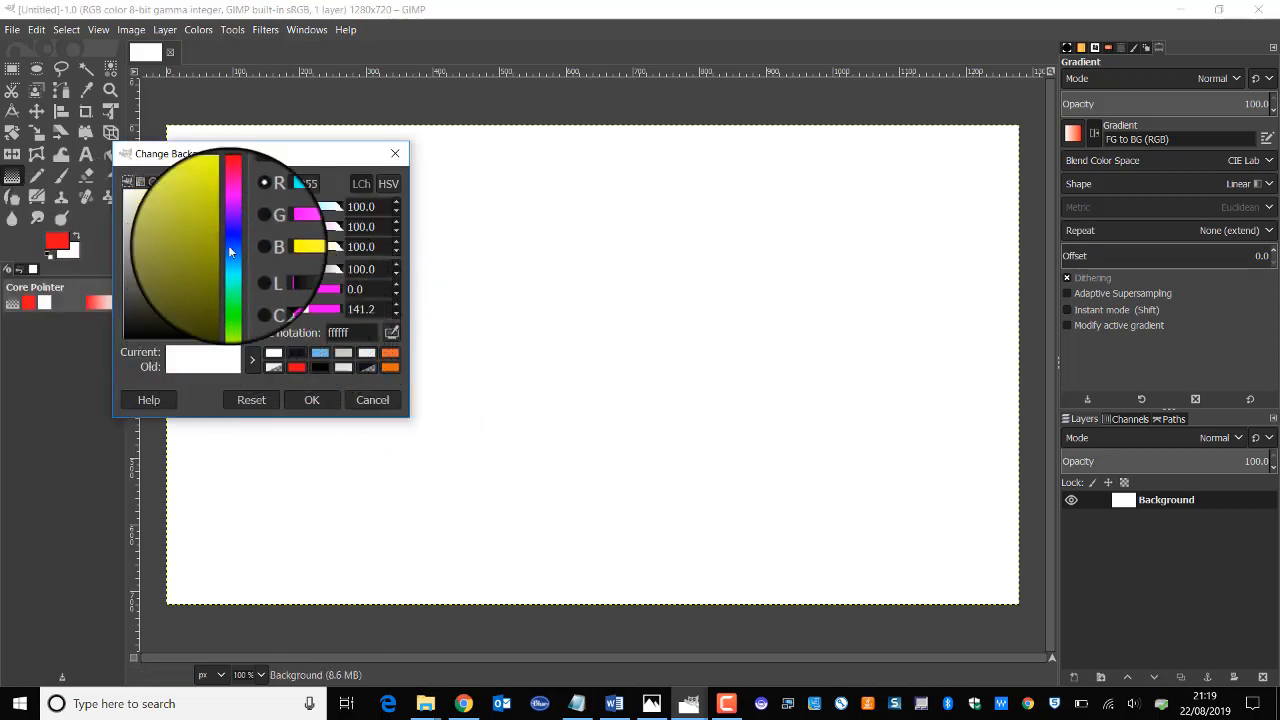
{"action": "left_click_drag", "start_coordinate": [221, 211], "coordinate": [218, 175]}
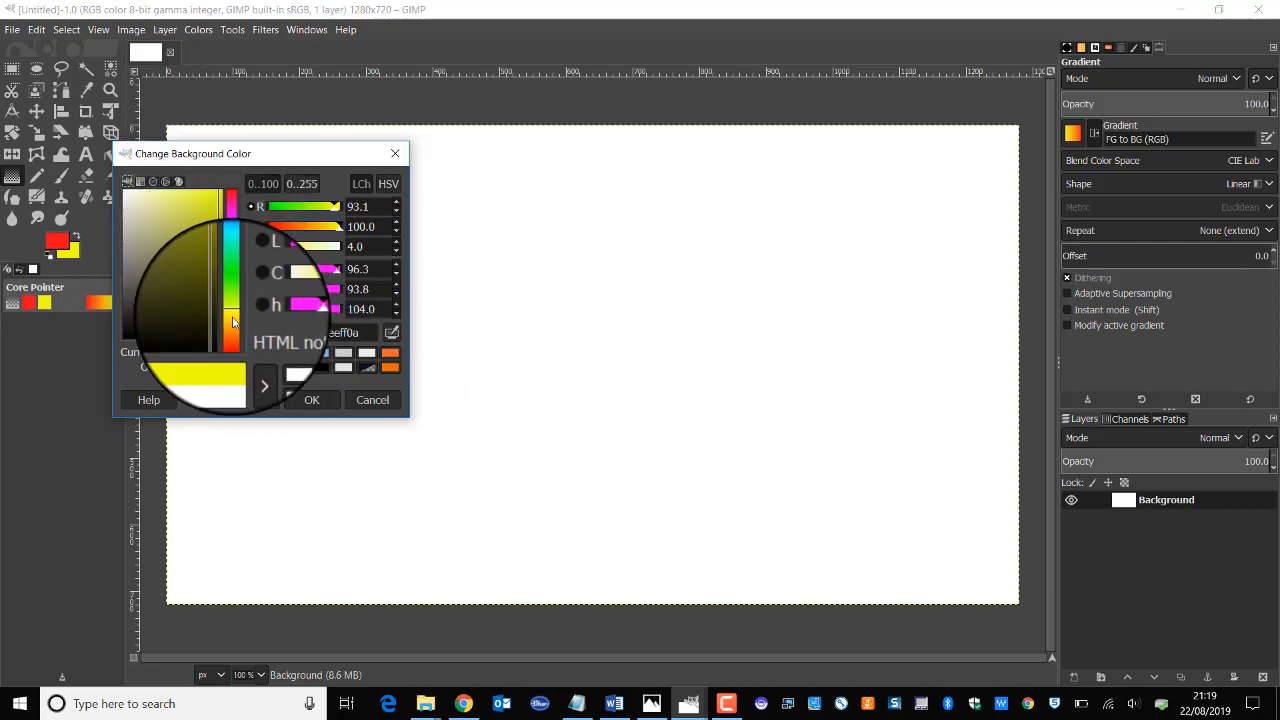
{"action": "left_click", "coordinate": [311, 399]}
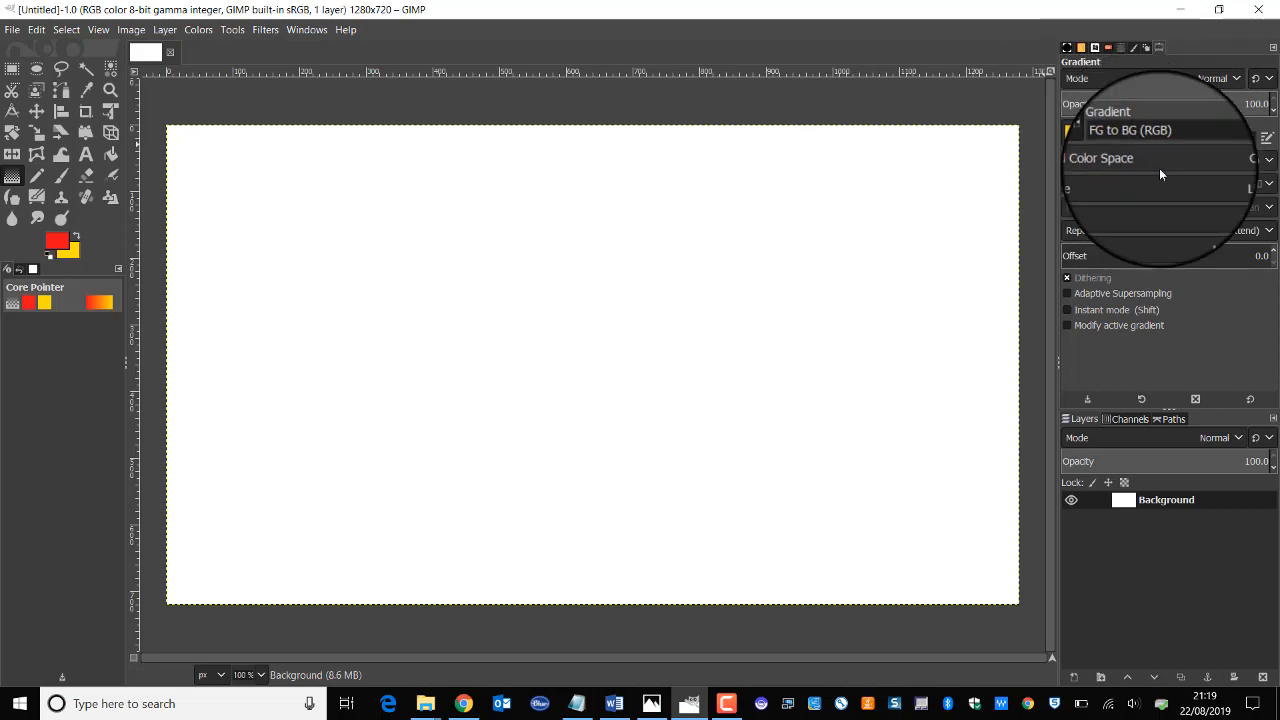
Fill the background with a radial gradient, drawn from near the canvas centre down to its lower edge
{"action": "left_click", "coordinate": [1227, 184]}
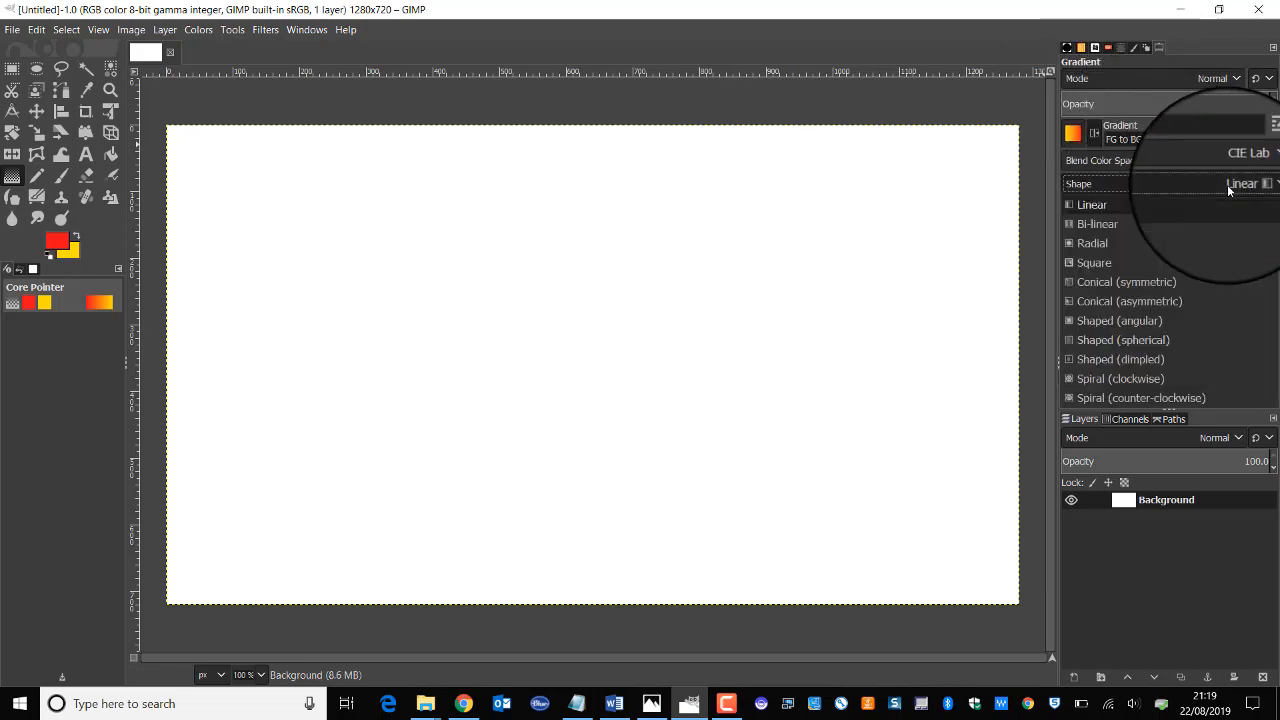
{"action": "left_click", "coordinate": [1119, 244]}
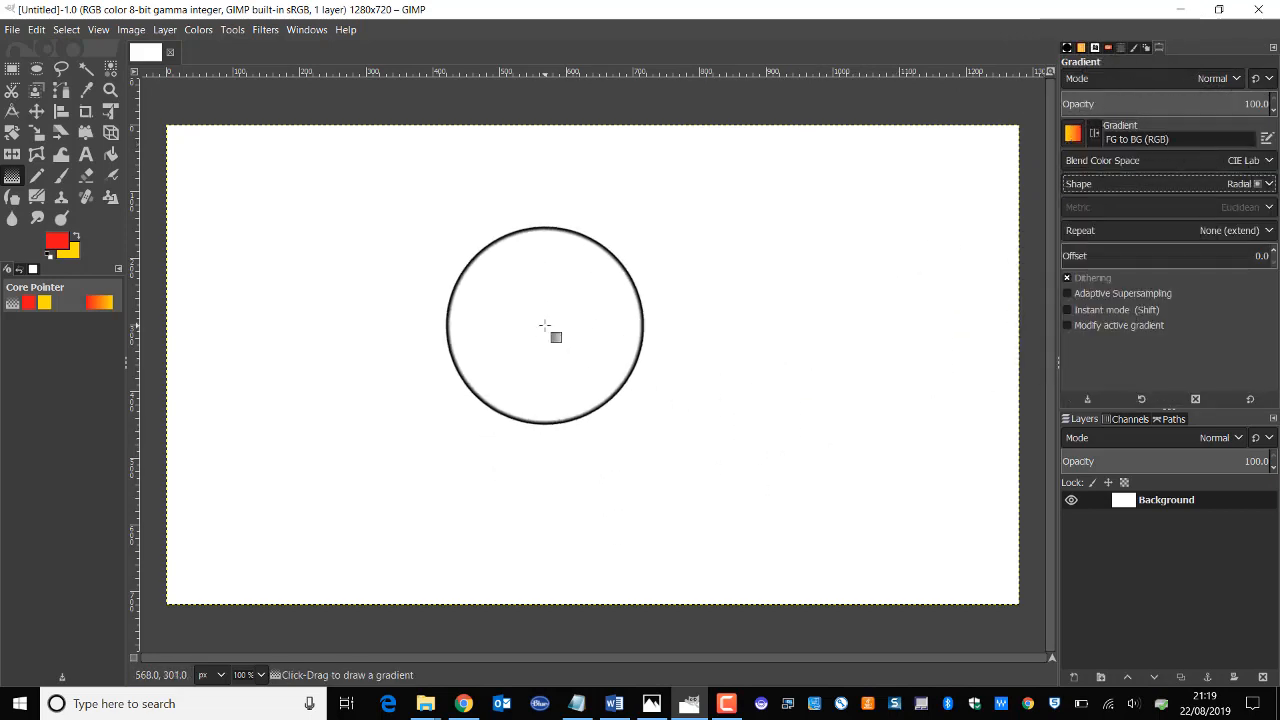
{"action": "left_click_drag", "start_coordinate": [544, 325], "coordinate": [596, 603]}
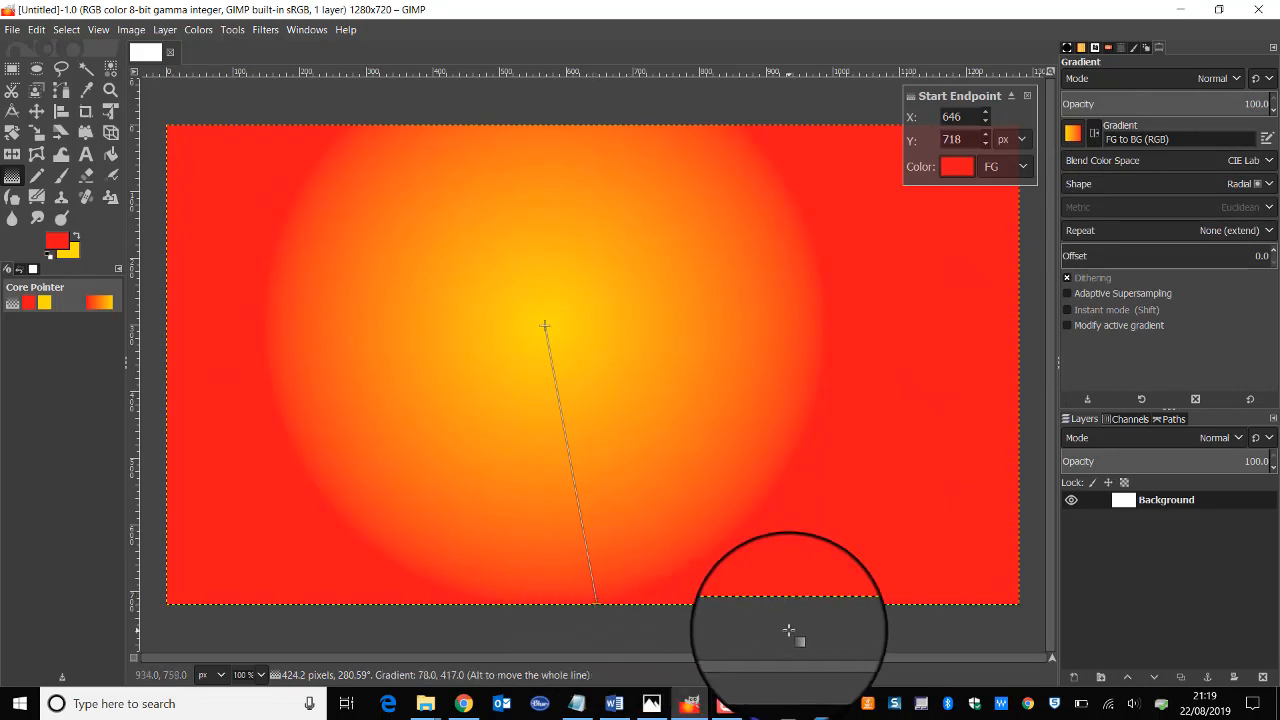
{"action": "key", "text": "Return"}
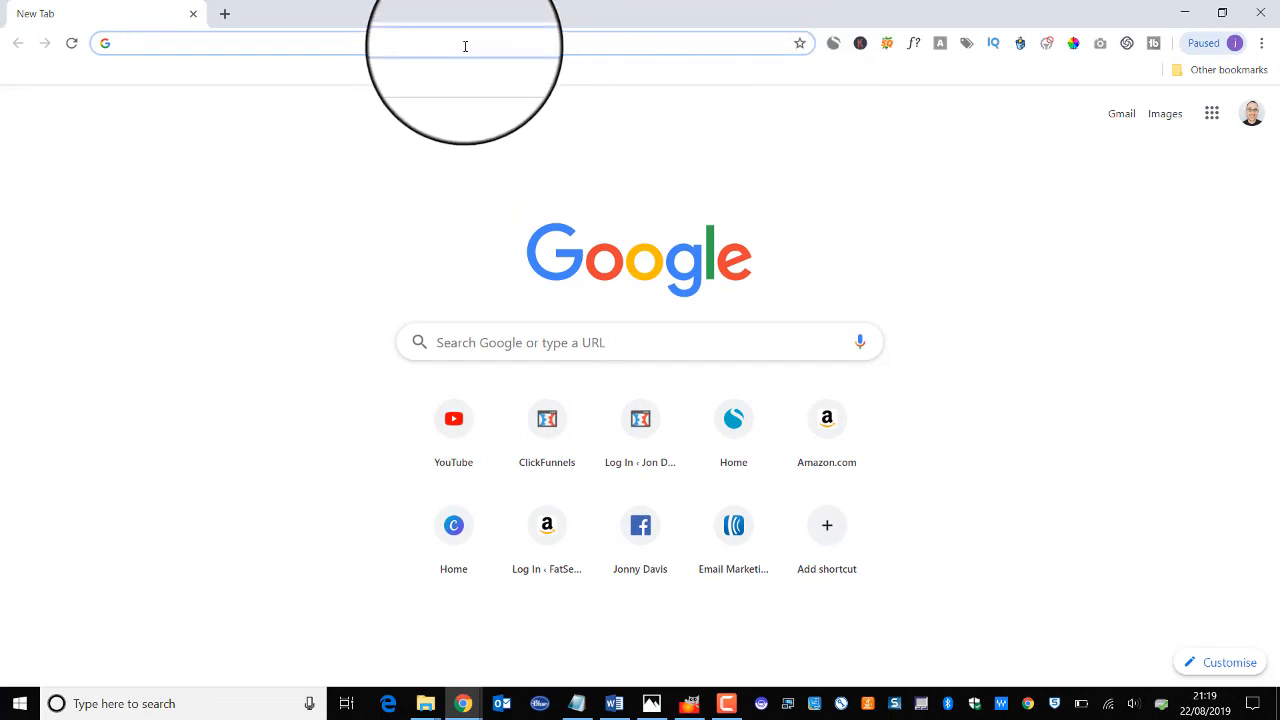
Switch to the web browser and search Google for "thumb png"
{"action": "type", "text": "thumb"}
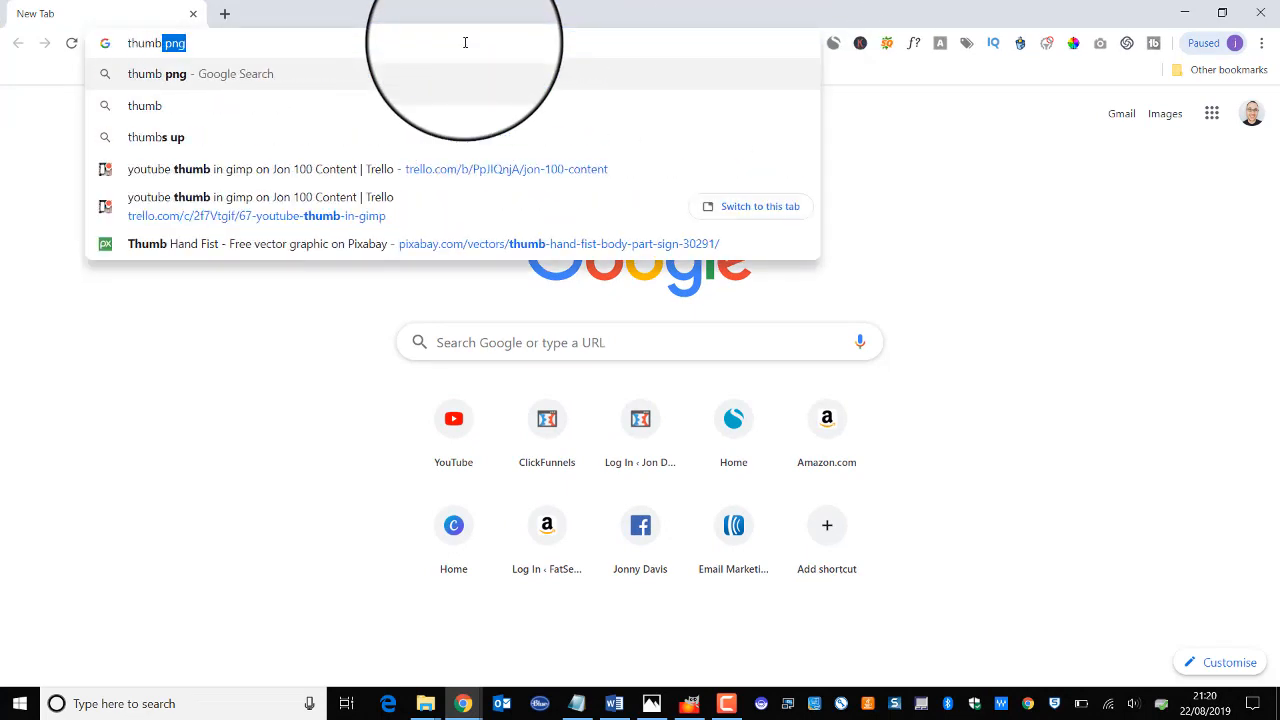
{"action": "type", "text": "n"}
{"action": "key", "text": "BackSpace"}
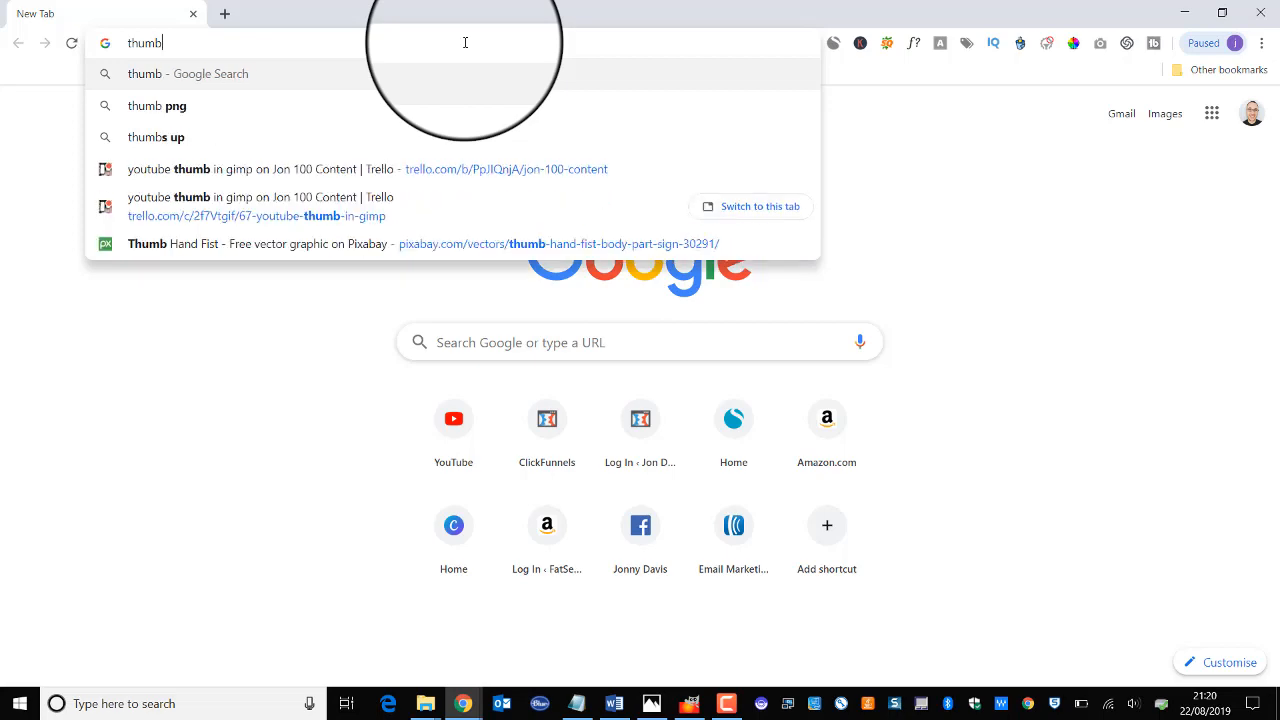
{"action": "type", "text": "png"}
{"action": "key", "text": "Return"}
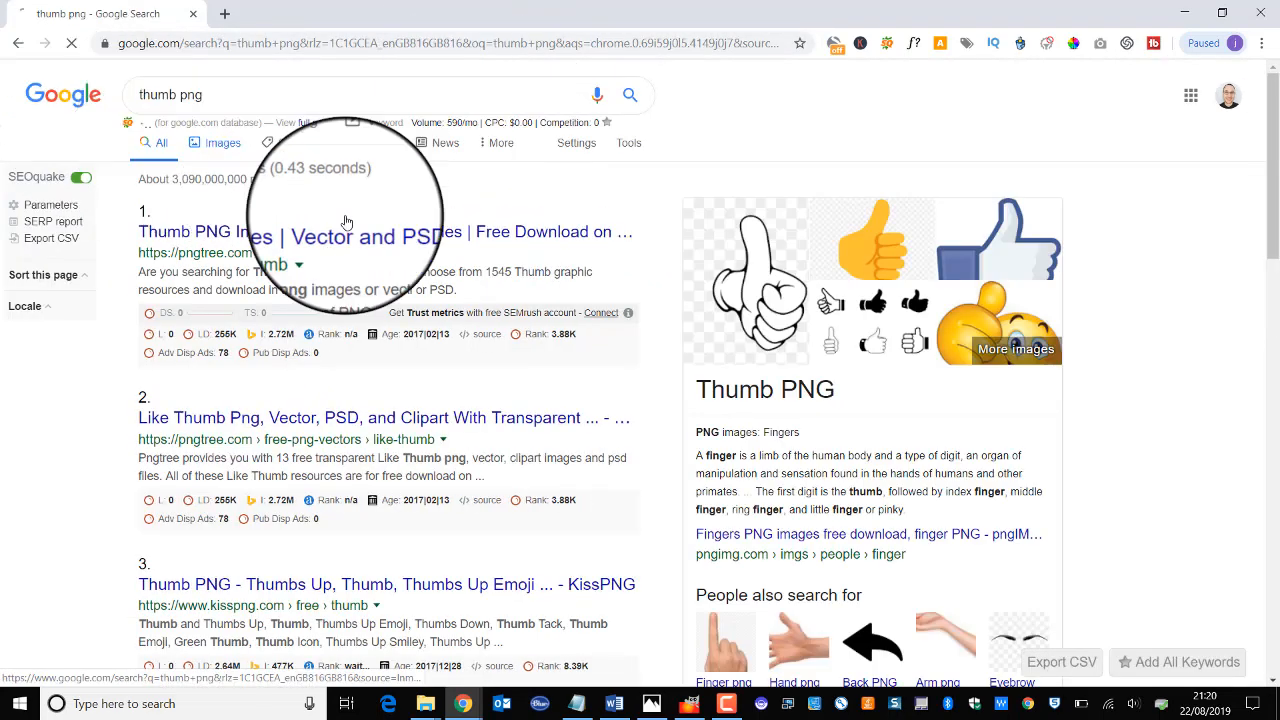
Find the "Thumb Hand Fist" vector graphic in the image results and open its Pixabay page
{"action": "scroll", "coordinate": [893, 437], "scroll_direction": "down", "scroll_amount": 10}
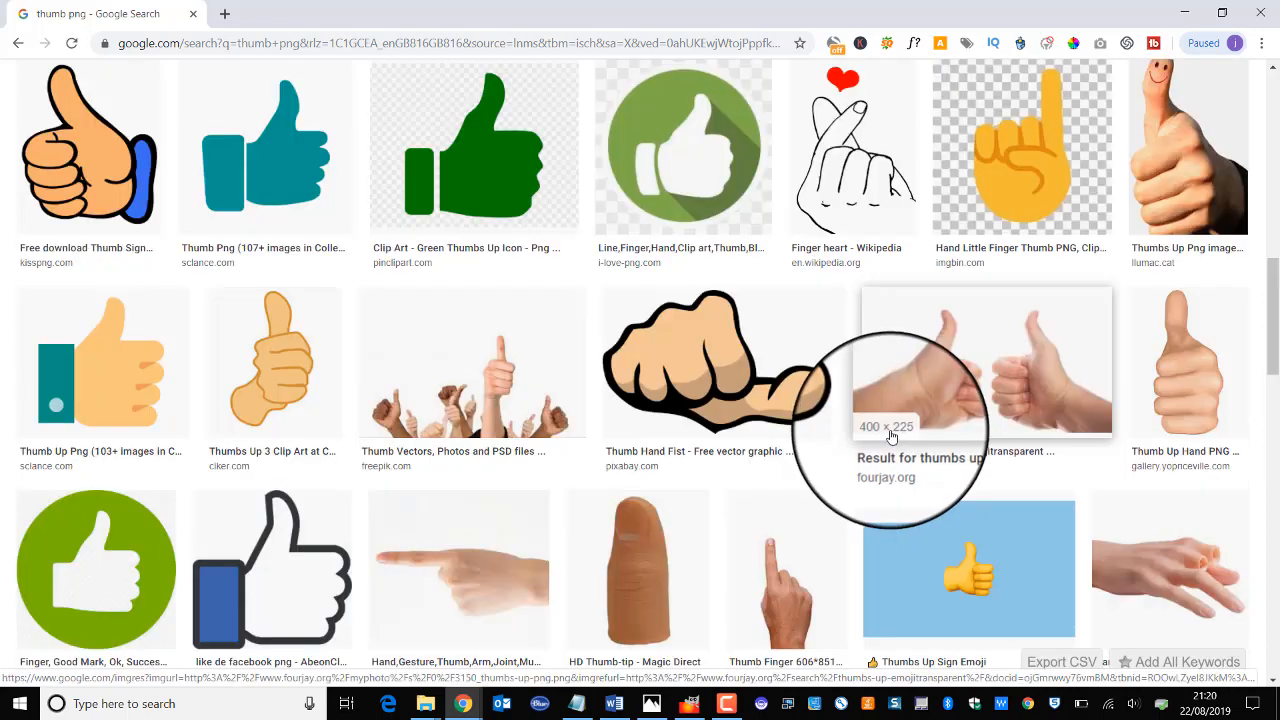
{"action": "left_click", "coordinate": [717, 357]}
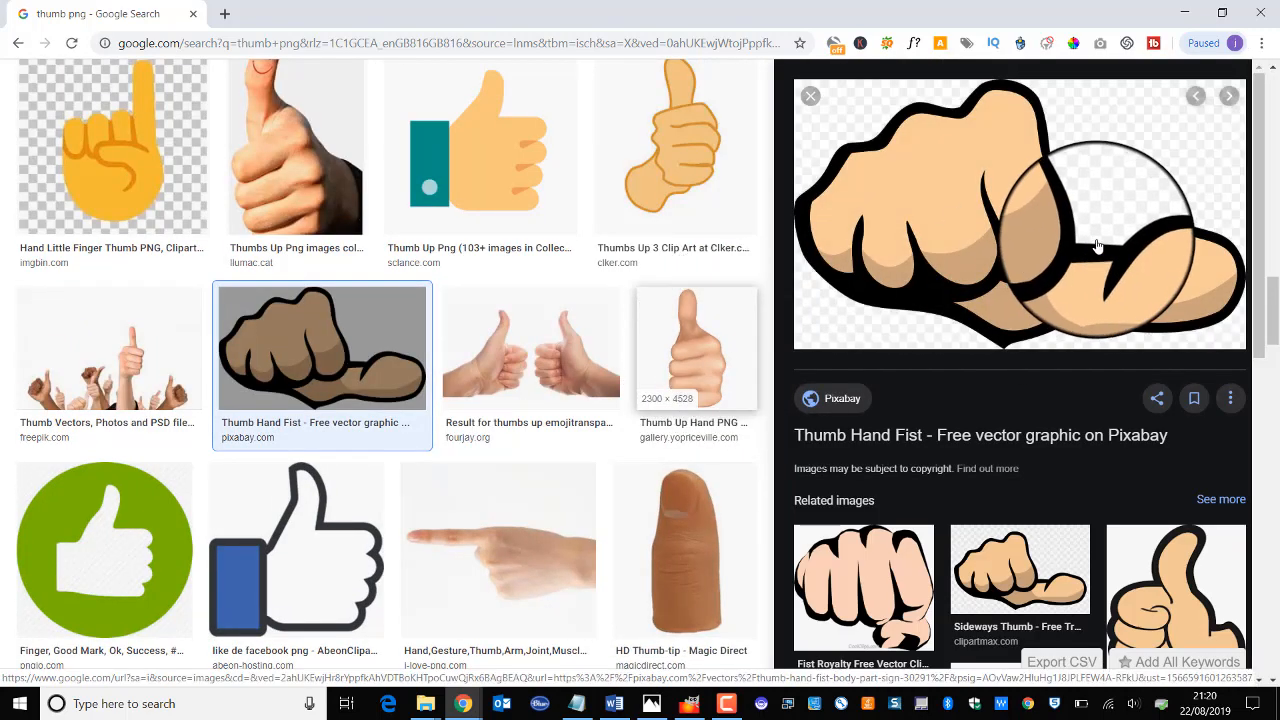
{"action": "left_click", "coordinate": [1098, 242]}
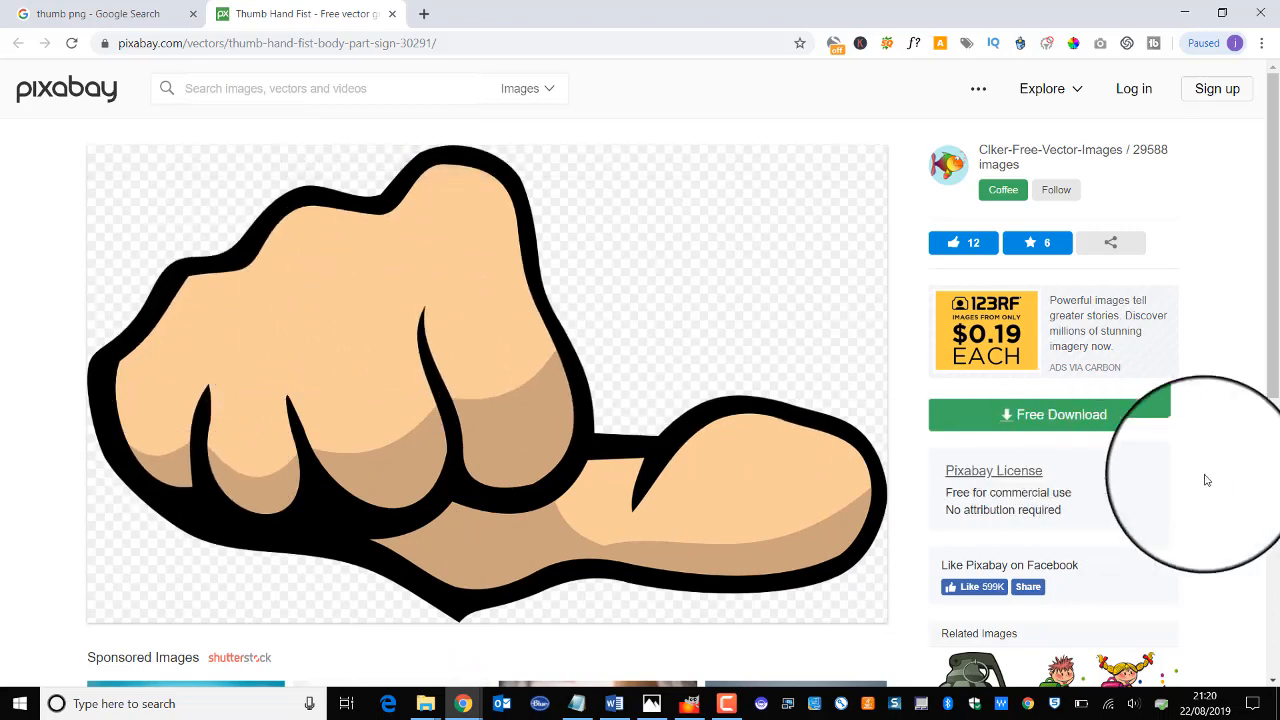
Download the thumb graphic as a 1280×764 PNG, completing the robot check
{"action": "scroll", "coordinate": [1090, 465], "scroll_direction": "down", "scroll_amount": 2}
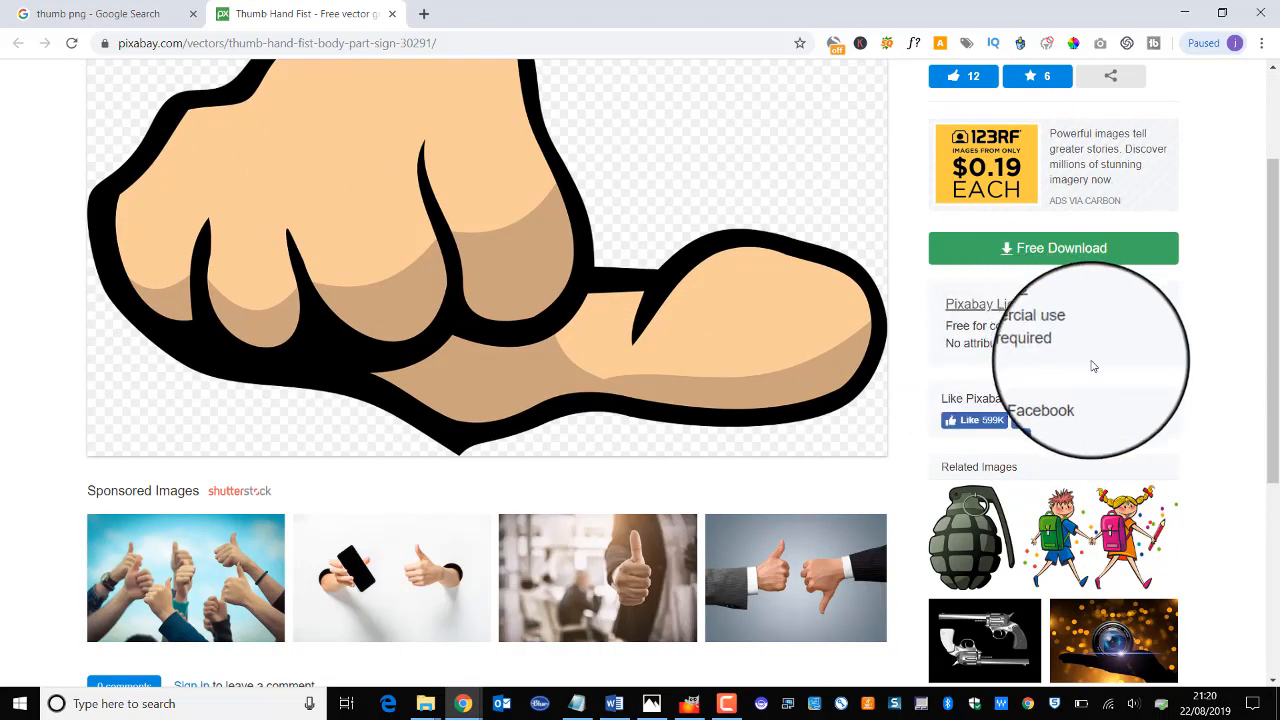
{"action": "scroll", "coordinate": [1095, 365], "scroll_direction": "up", "scroll_amount": 1}
{"action": "left_click", "coordinate": [1100, 330]}
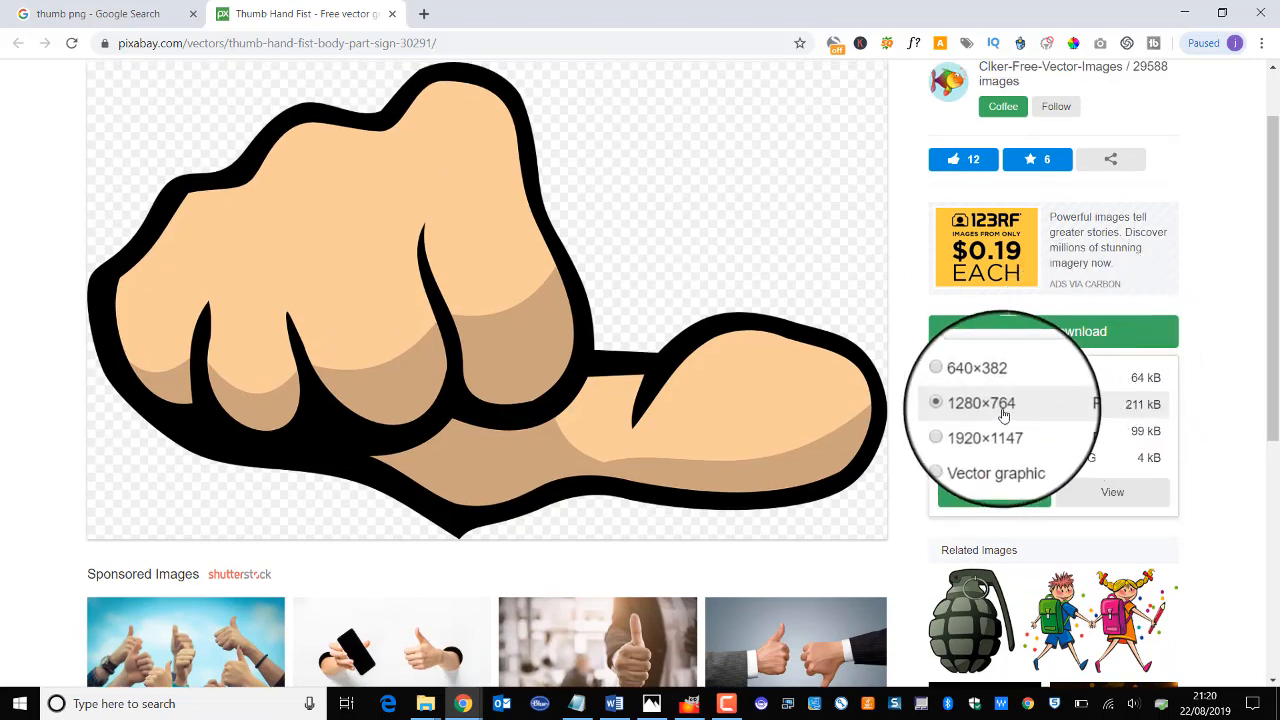
{"action": "left_click", "coordinate": [990, 490]}
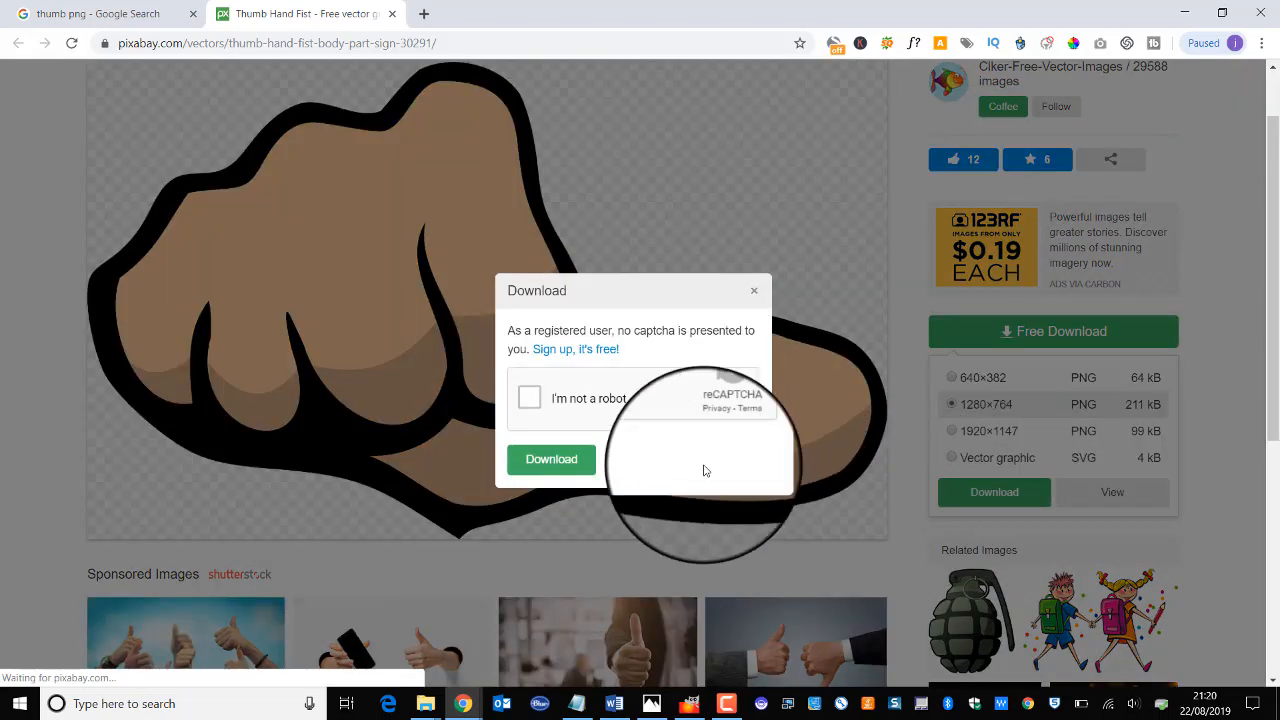
{"action": "left_click", "coordinate": [529, 397]}
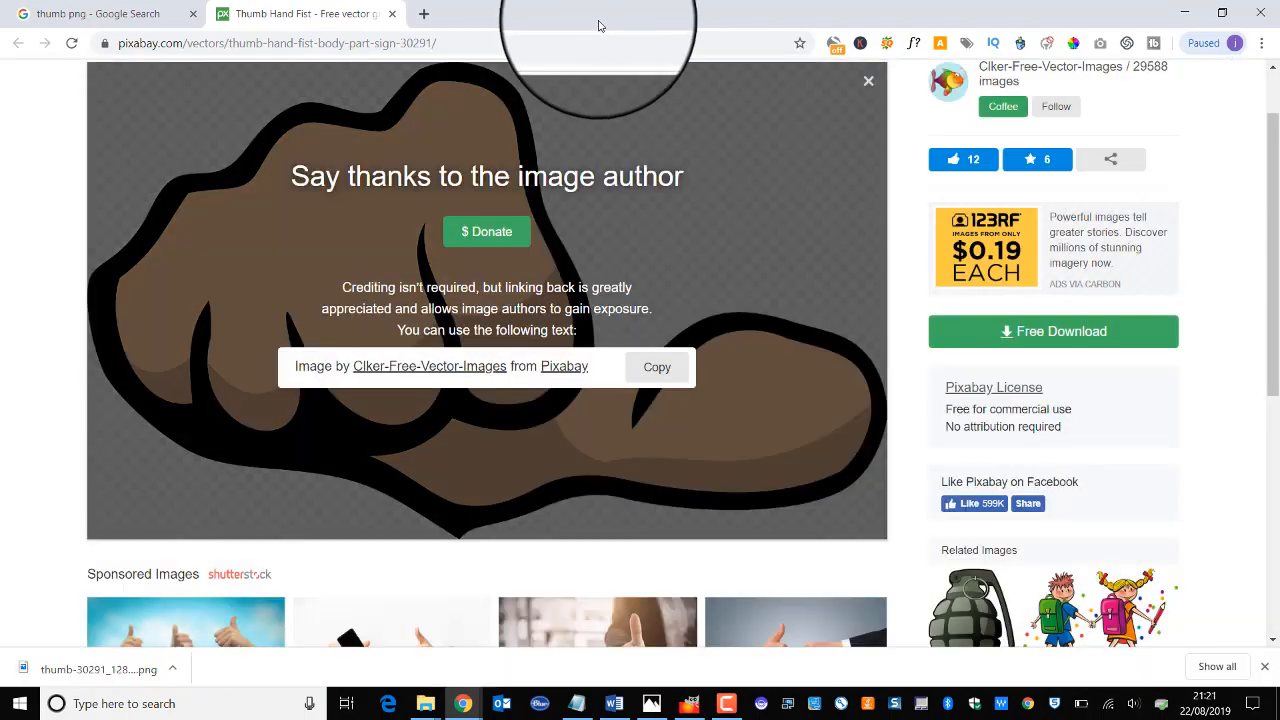
Bring the downloaded thumb PNG into the GIMP image as a new layer above the gradient background
{"action": "left_click_drag", "start_coordinate": [702, 24], "coordinate": [1232, 30]}
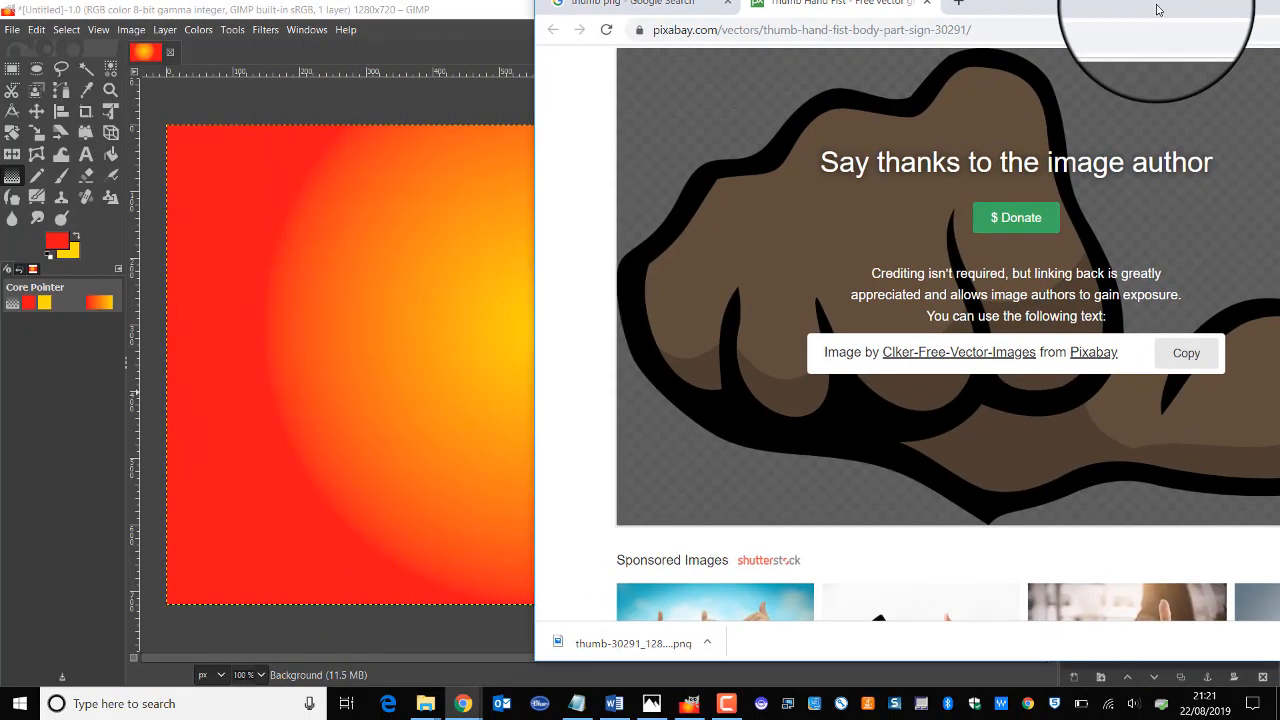
{"action": "left_click_drag", "start_coordinate": [620, 662], "coordinate": [365, 338]}
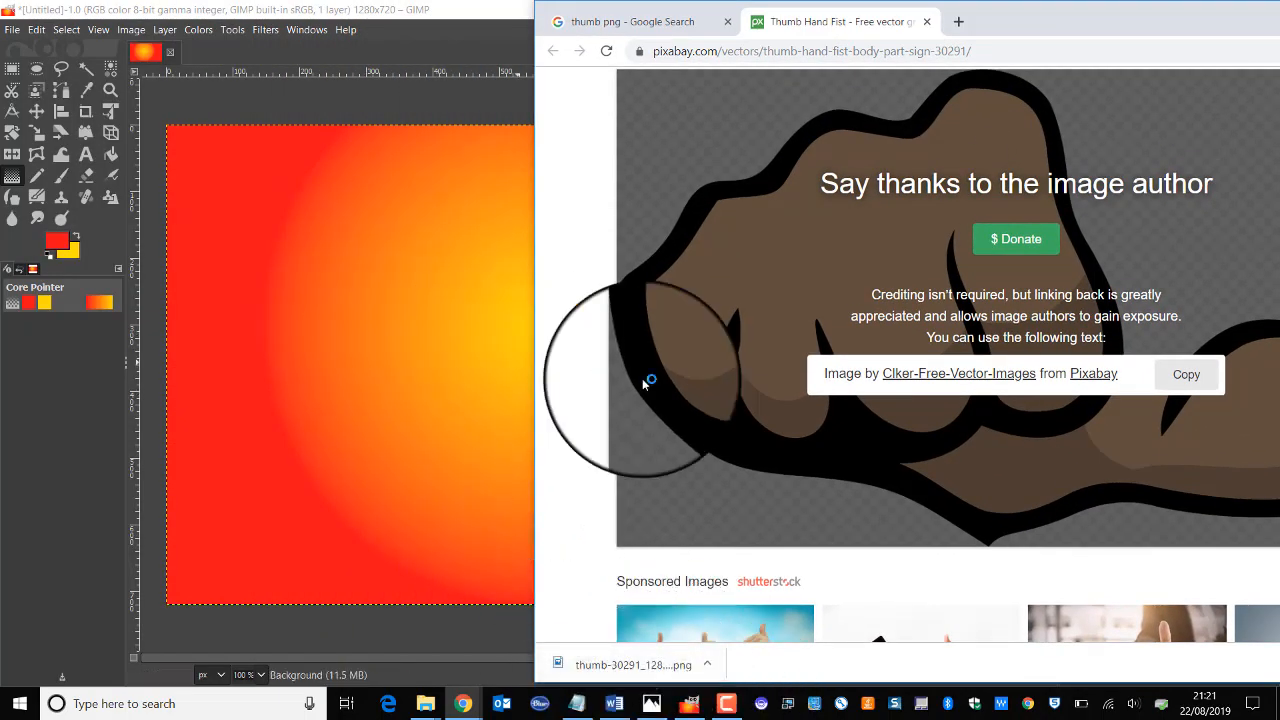
{"action": "left_click", "coordinate": [440, 9]}
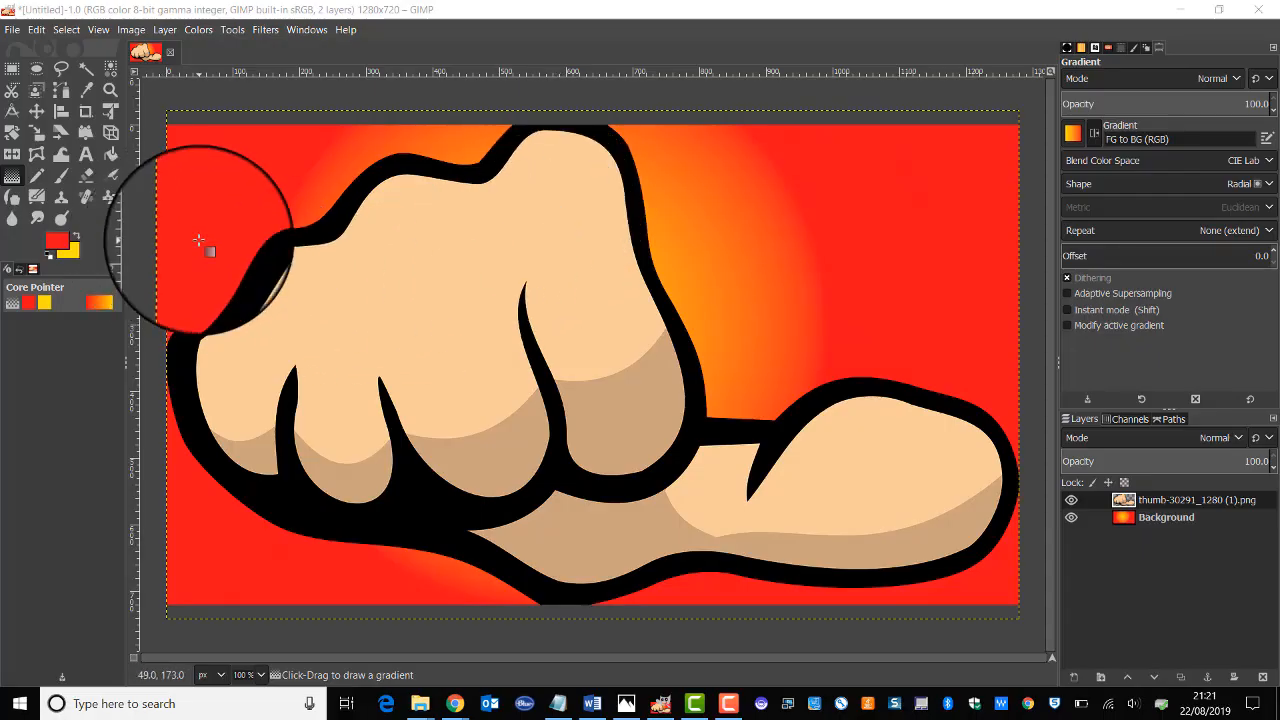
Scale the thumb layer down to about 703 × 420 px and place it in the canvas's lower right corner
{"action": "left_click", "coordinate": [39, 139]}
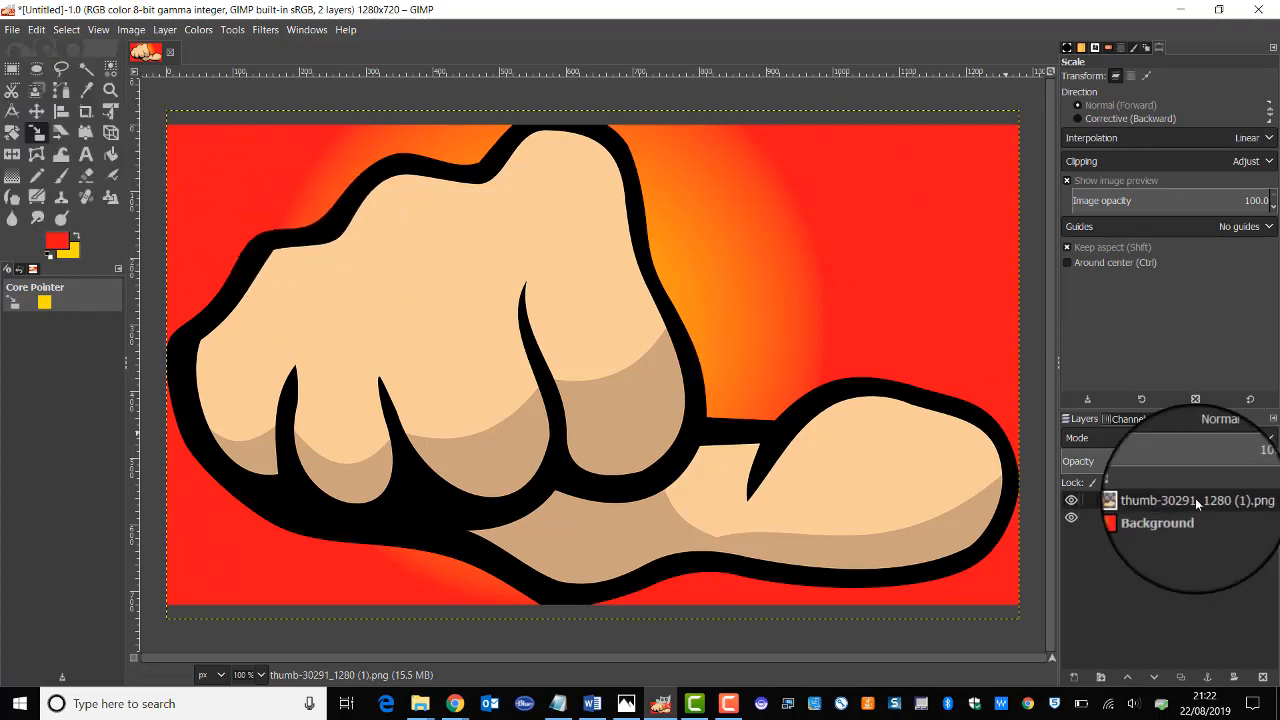
{"action": "left_click", "coordinate": [314, 250]}
{"action": "left_click_drag", "start_coordinate": [314, 250], "coordinate": [822, 501]}
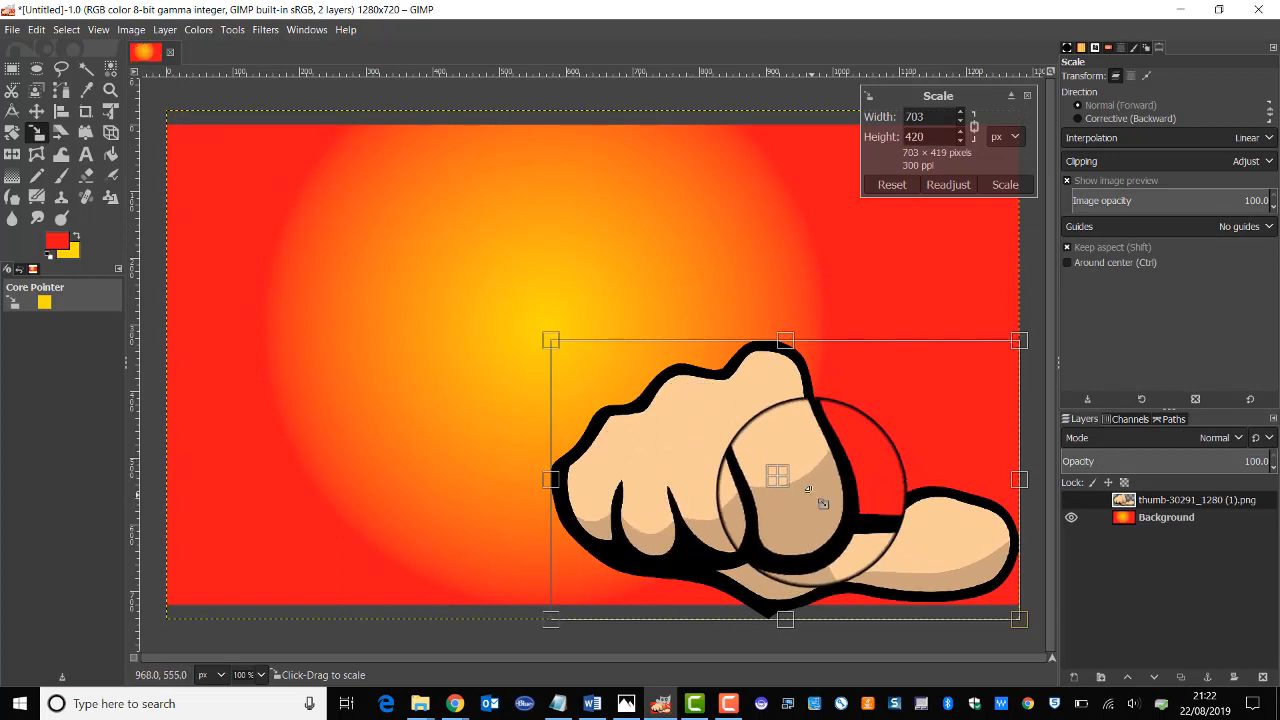
{"action": "key", "text": "Return"}
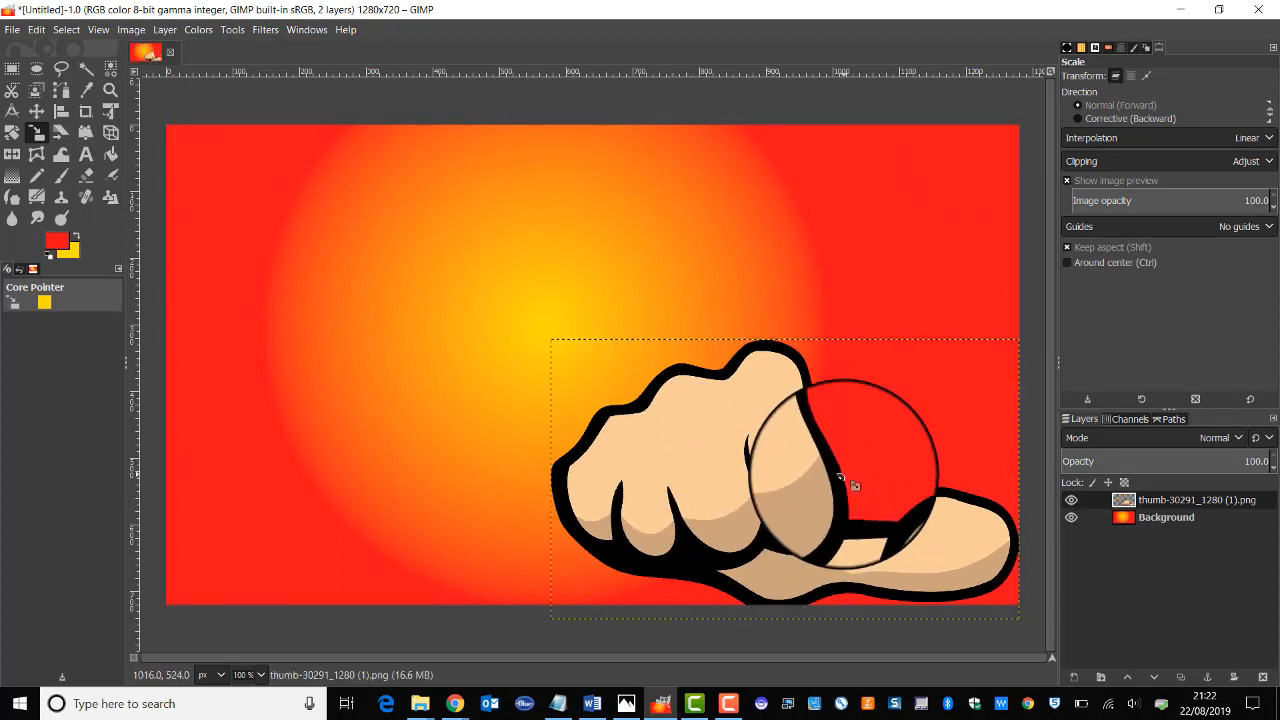
Rotate the thumb layer by about -76 degrees so the thumb points upwards, and move it up until the whole hand fits the canvas
{"action": "left_click", "coordinate": [13, 140]}
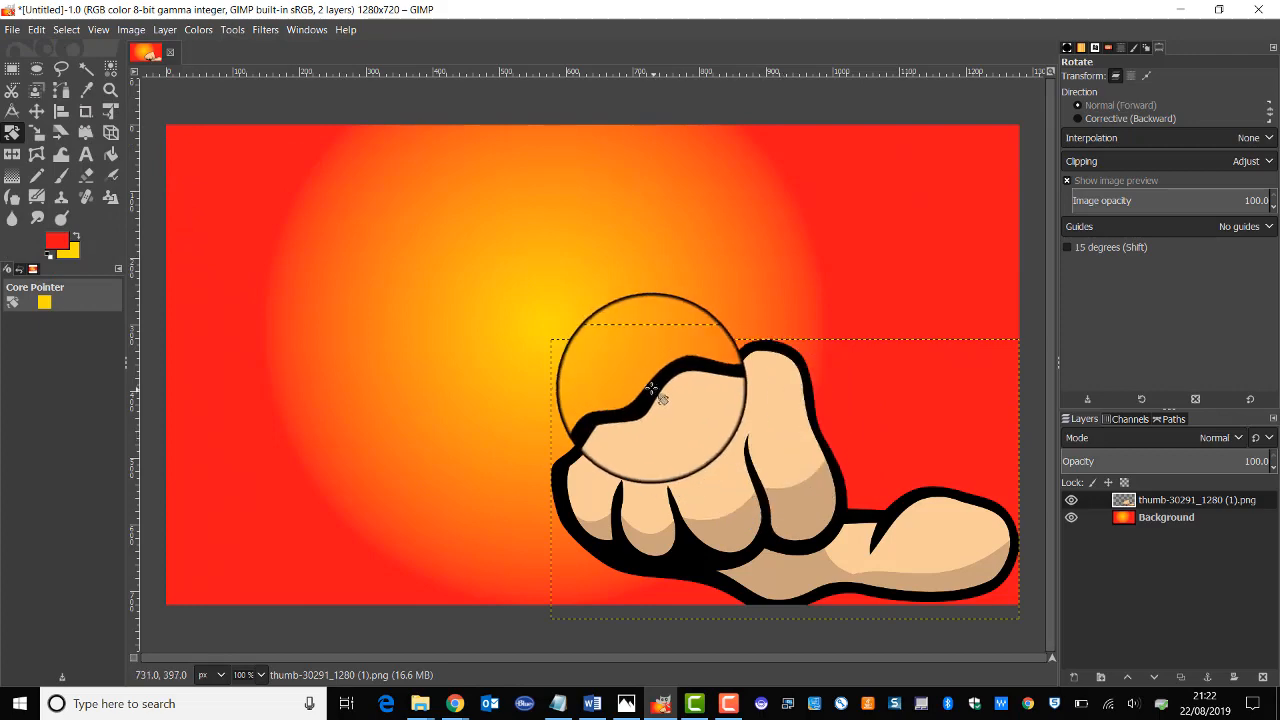
{"action": "left_click_drag", "start_coordinate": [651, 388], "coordinate": [710, 538]}
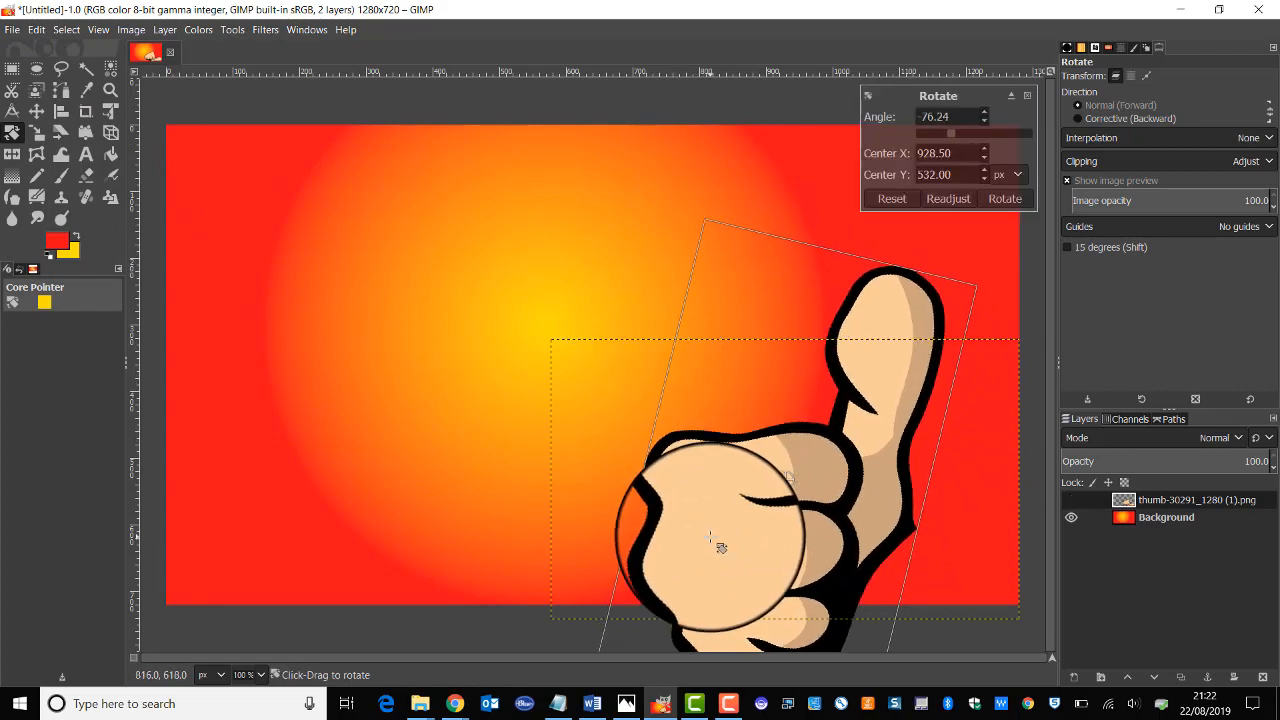
{"action": "key", "text": "Return"}
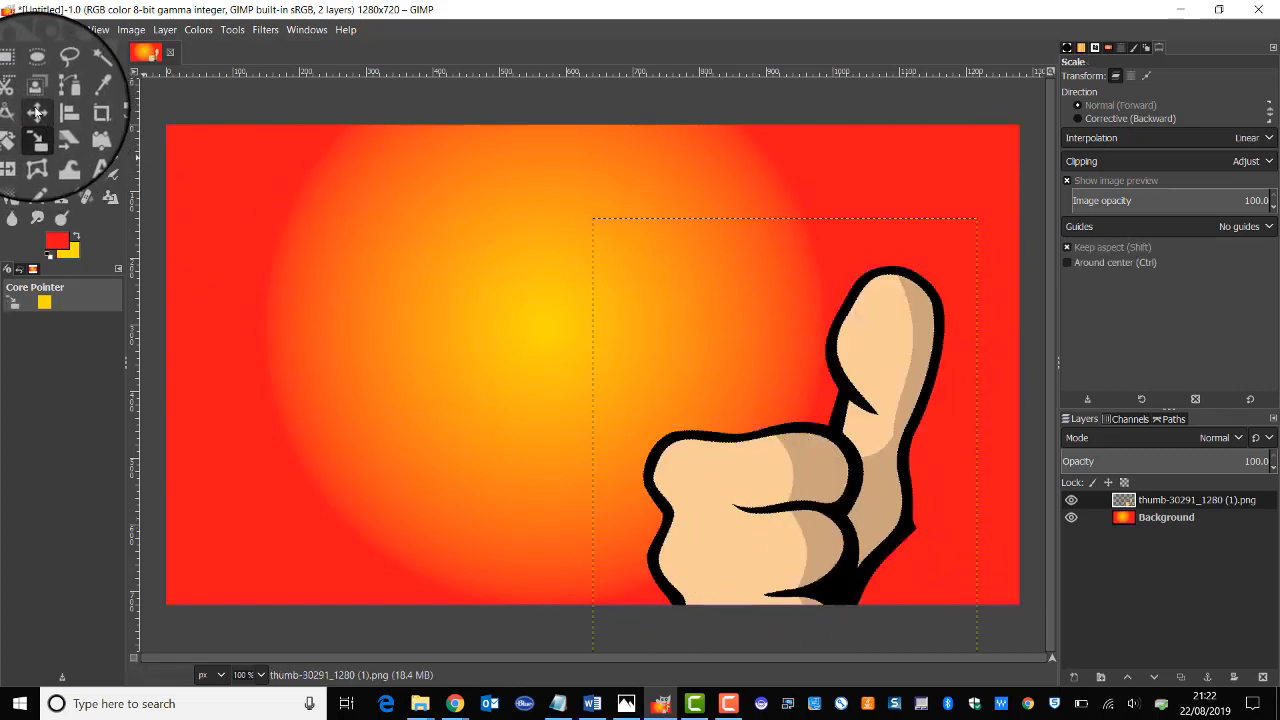
{"action": "key", "text": "m"}
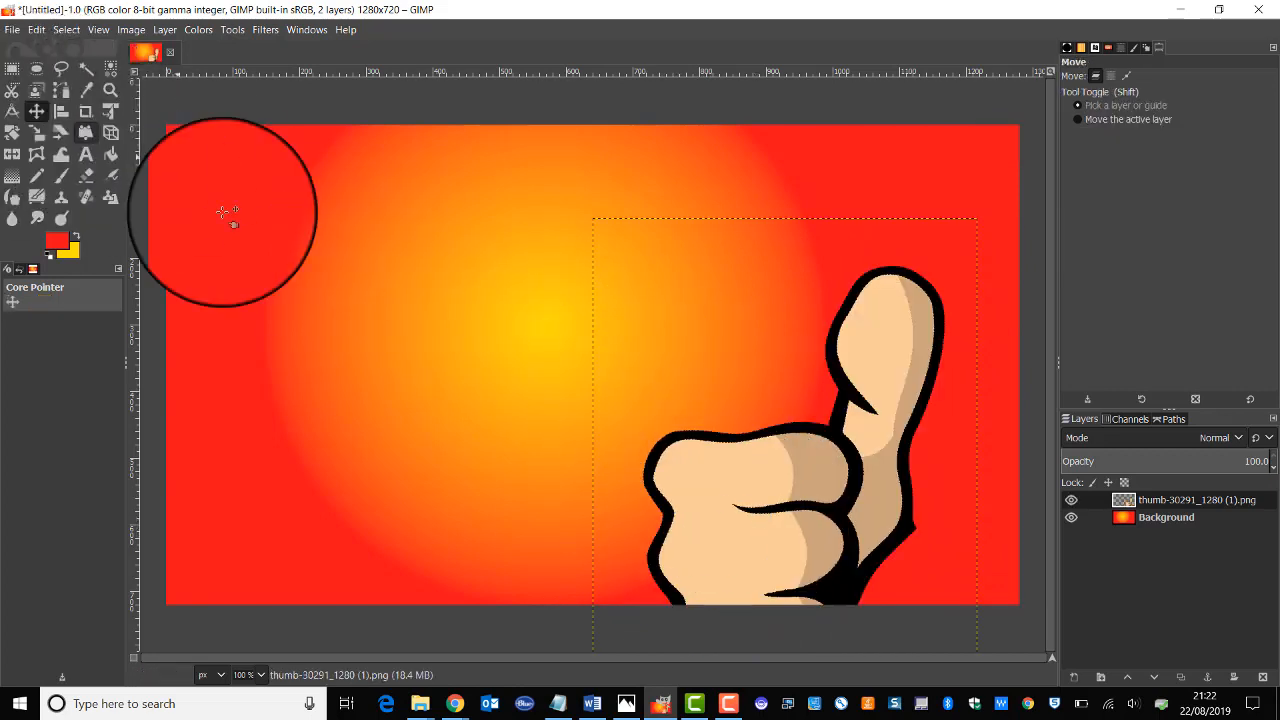
{"action": "left_click_drag", "start_coordinate": [794, 476], "coordinate": [756, 380]}
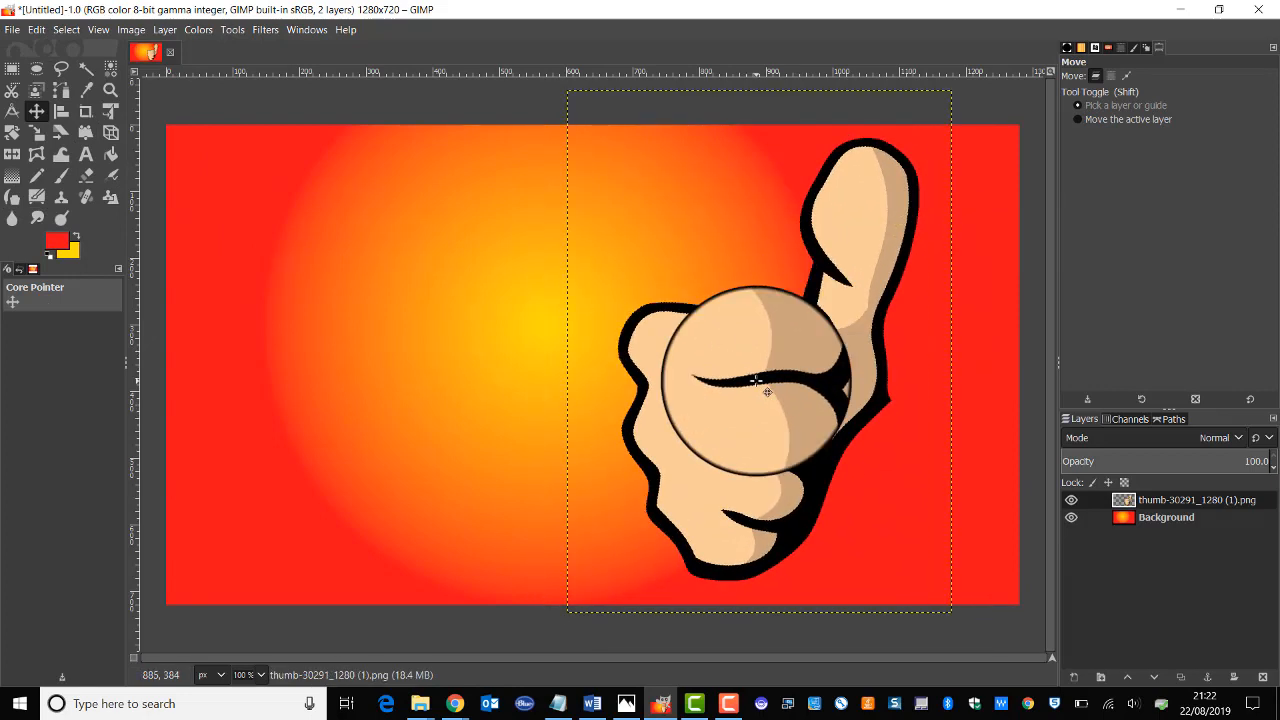
Add the text "YOUTUBE" in the upper left part of the canvas
{"action": "left_click", "coordinate": [85, 154]}
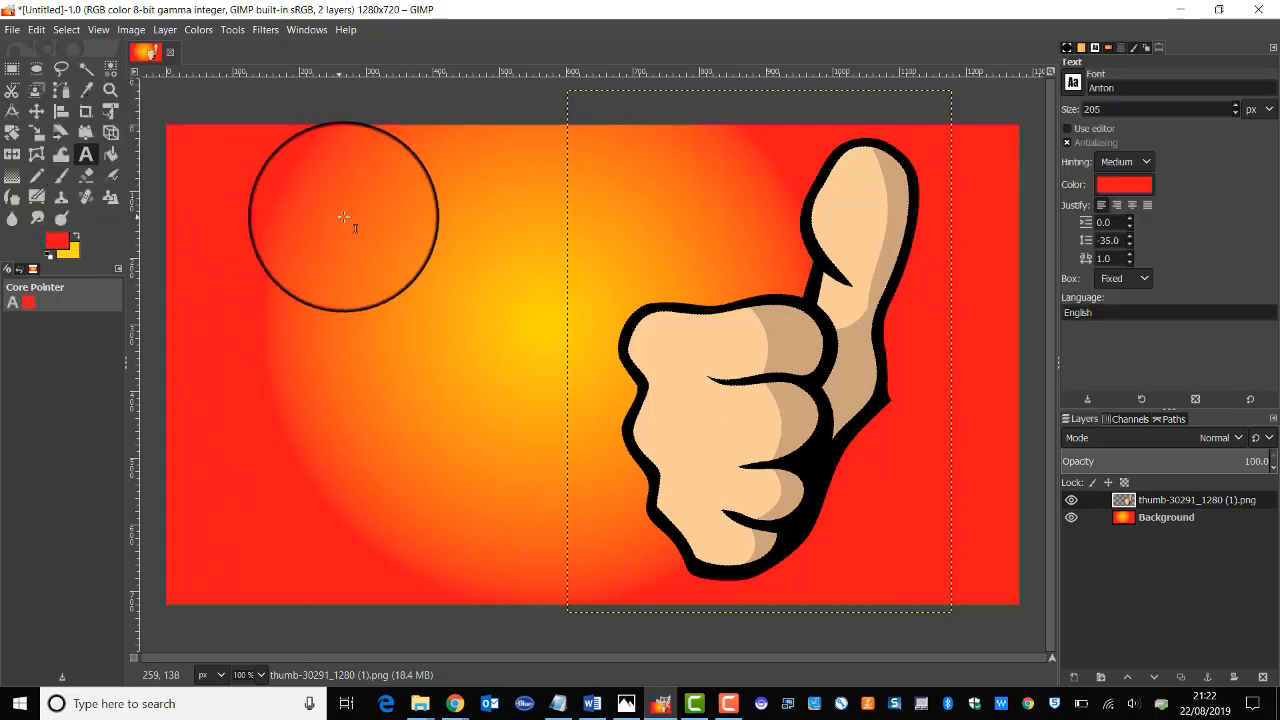
{"action": "left_click", "coordinate": [228, 174]}
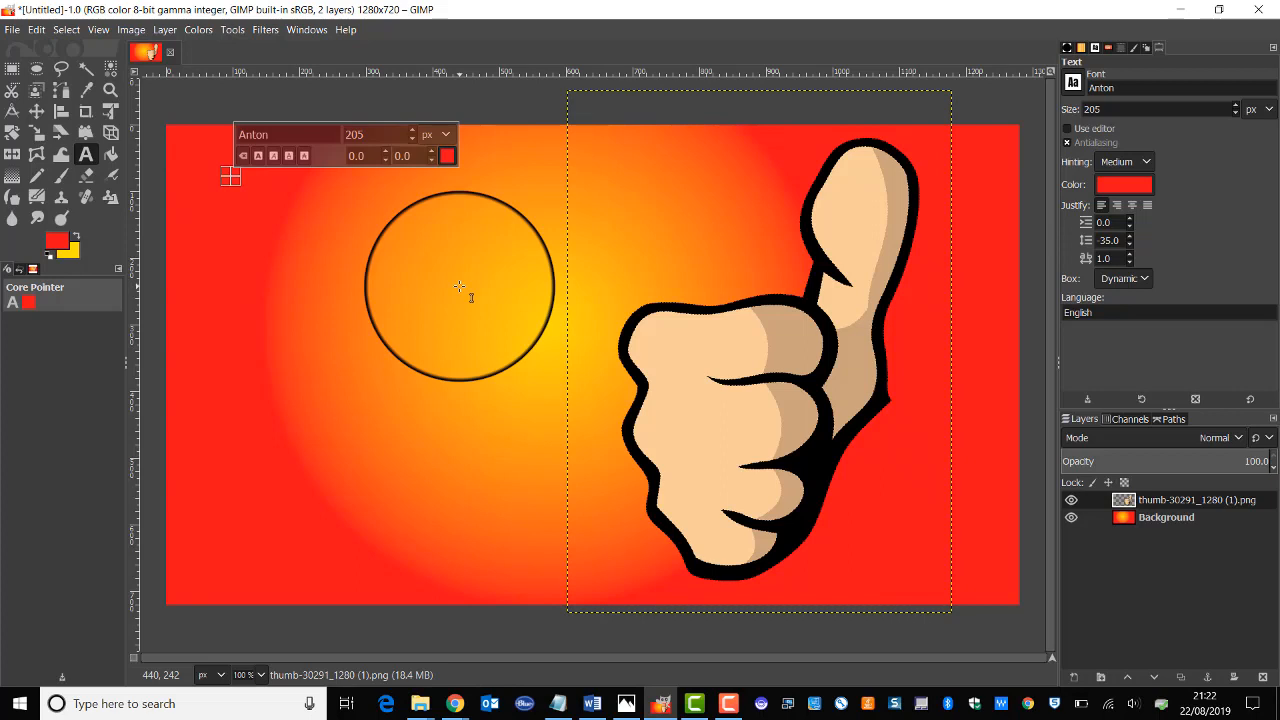
{"action": "type", "text": "YOUTUBE"}
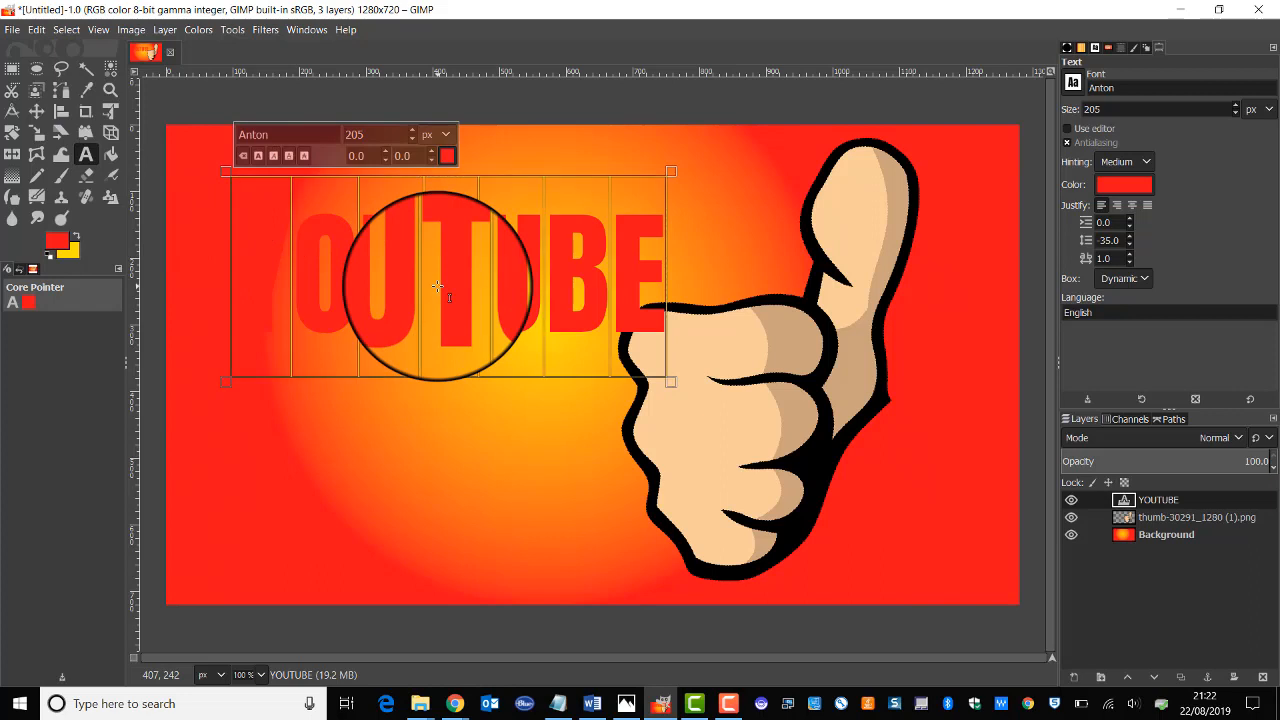
Try the Acme font on the YOUTUBE text, and settle on the Dimbo font
{"action": "left_click", "coordinate": [1073, 82]}
{"action": "left_click", "coordinate": [1128, 147]}
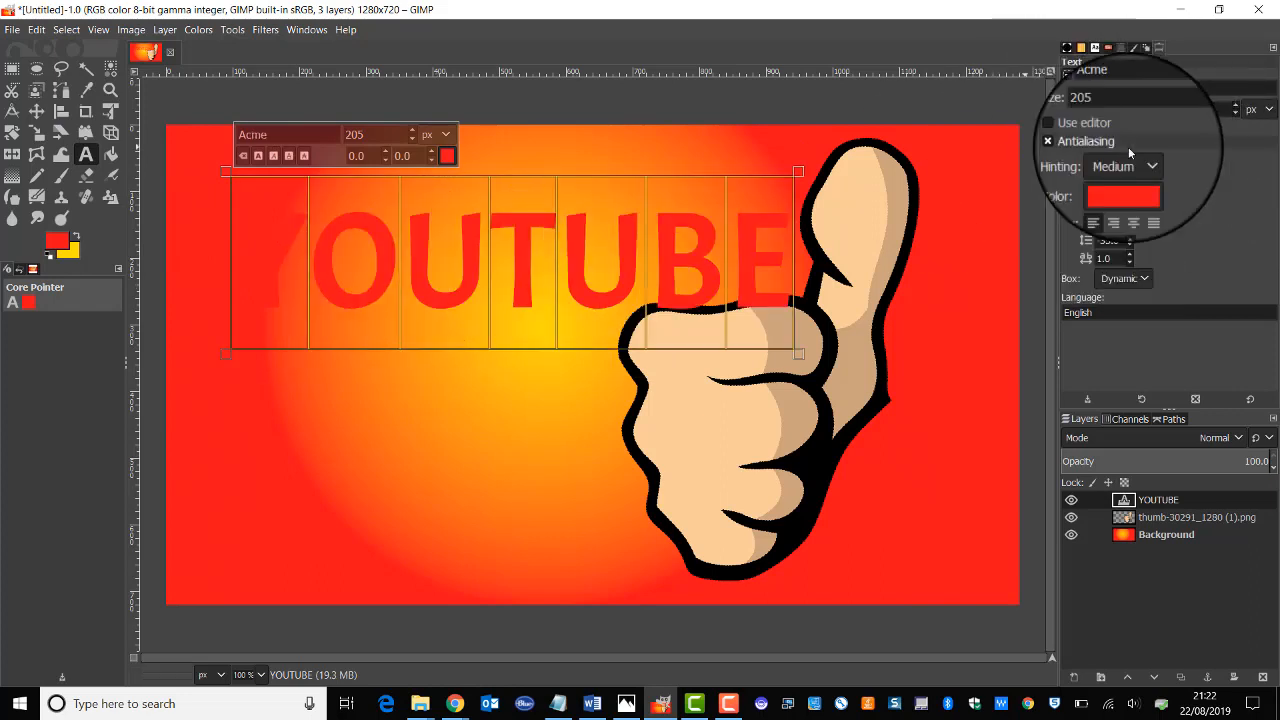
{"action": "left_click", "coordinate": [1073, 82]}
{"action": "scroll", "coordinate": [1130, 180], "scroll_direction": "down", "scroll_amount": 5}
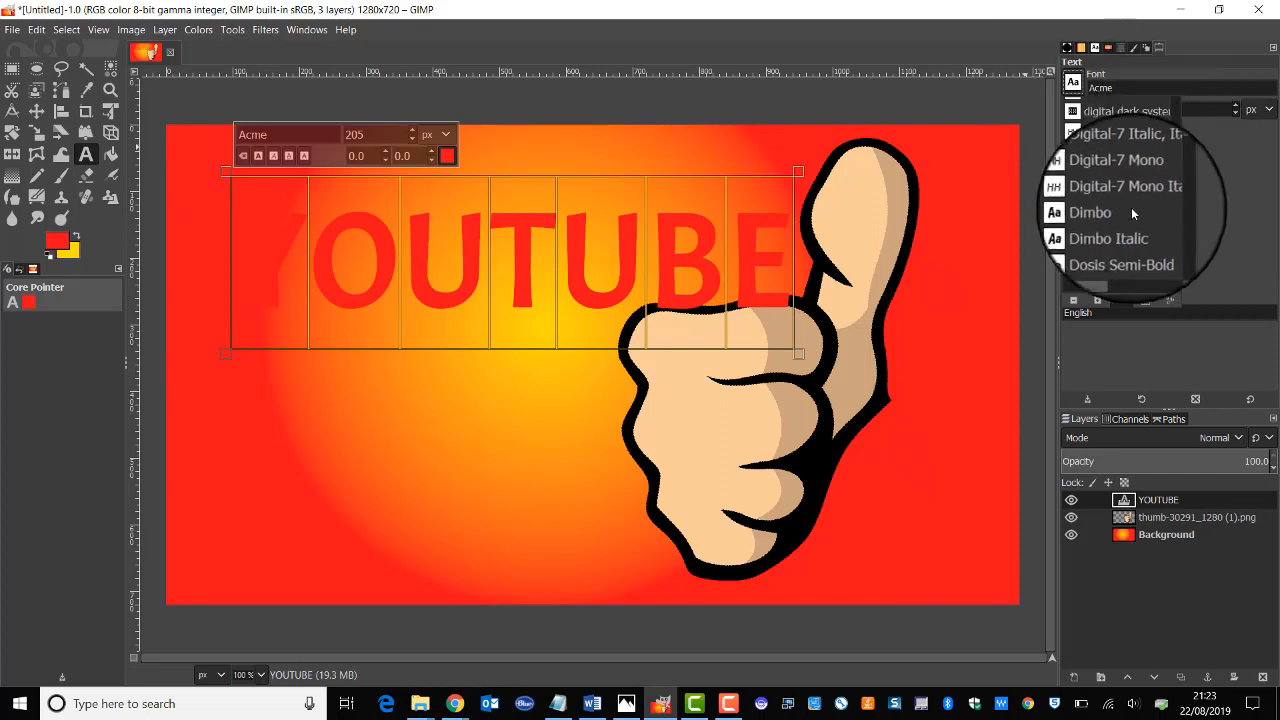
{"action": "left_click", "coordinate": [1128, 214]}
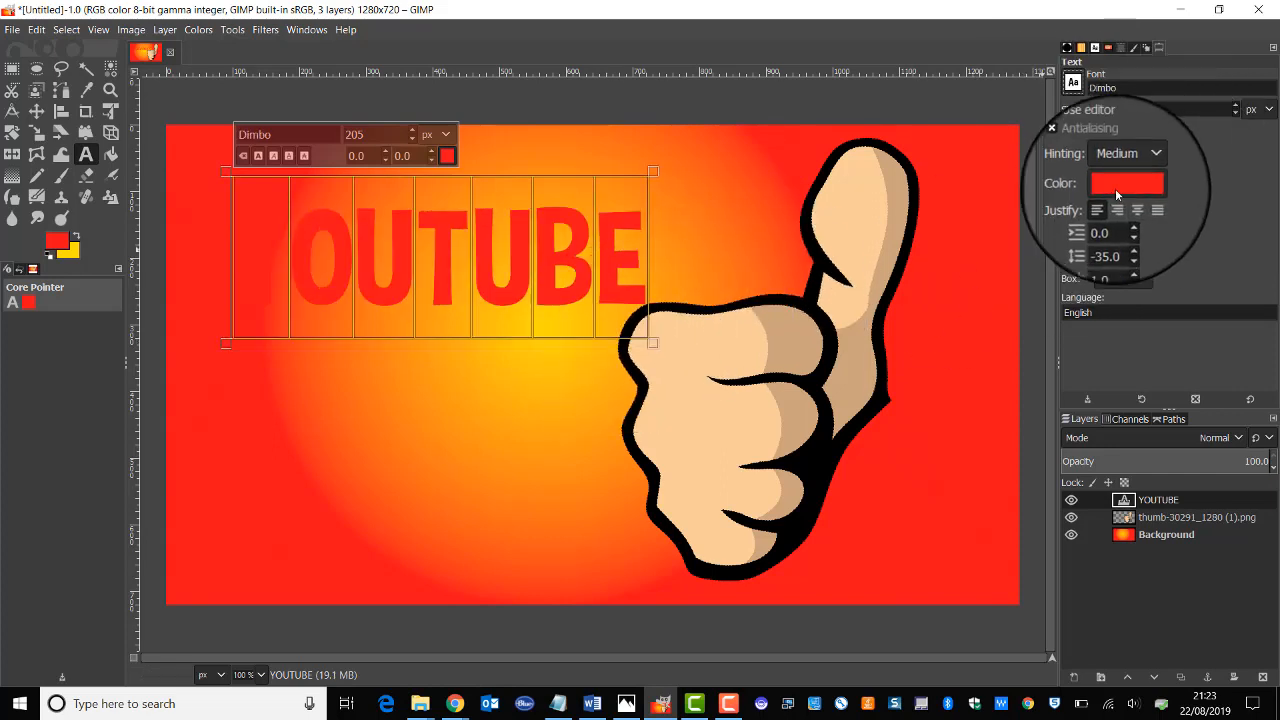
Keep the YOUTUBE text red and increase its font size to 226 px
{"action": "left_click", "coordinate": [1123, 188]}
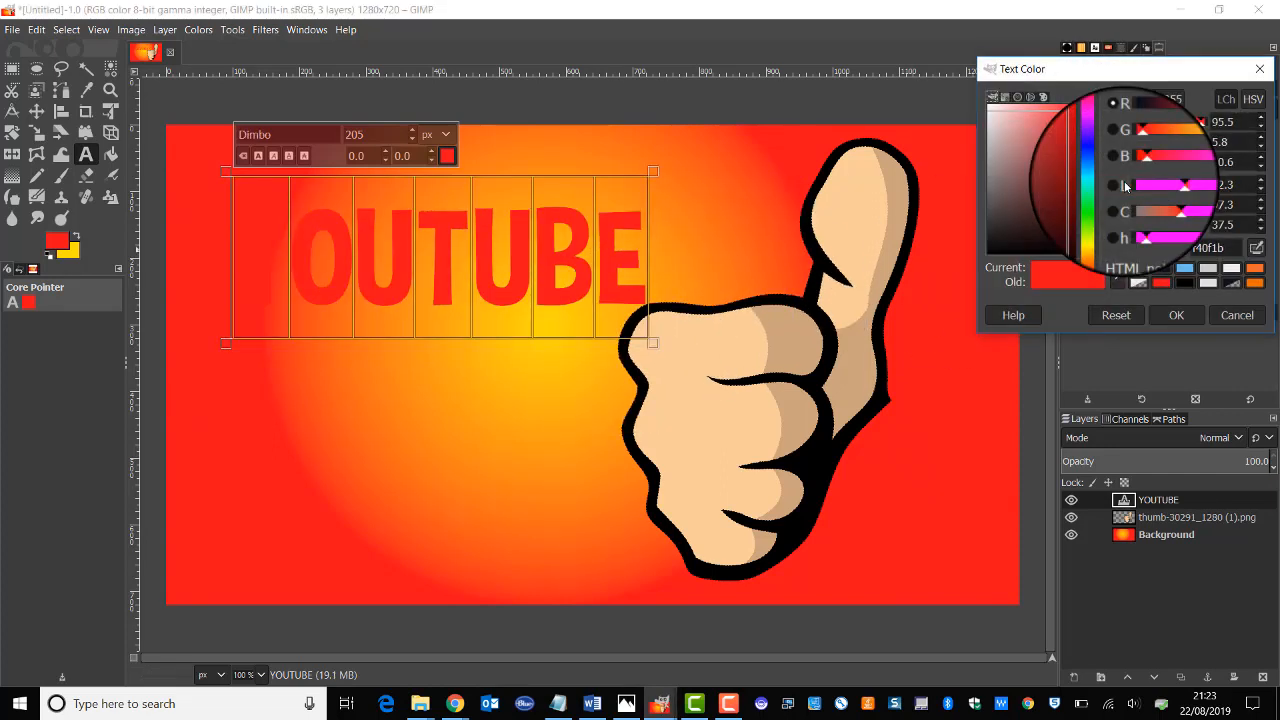
{"action": "left_click", "coordinate": [1175, 315]}
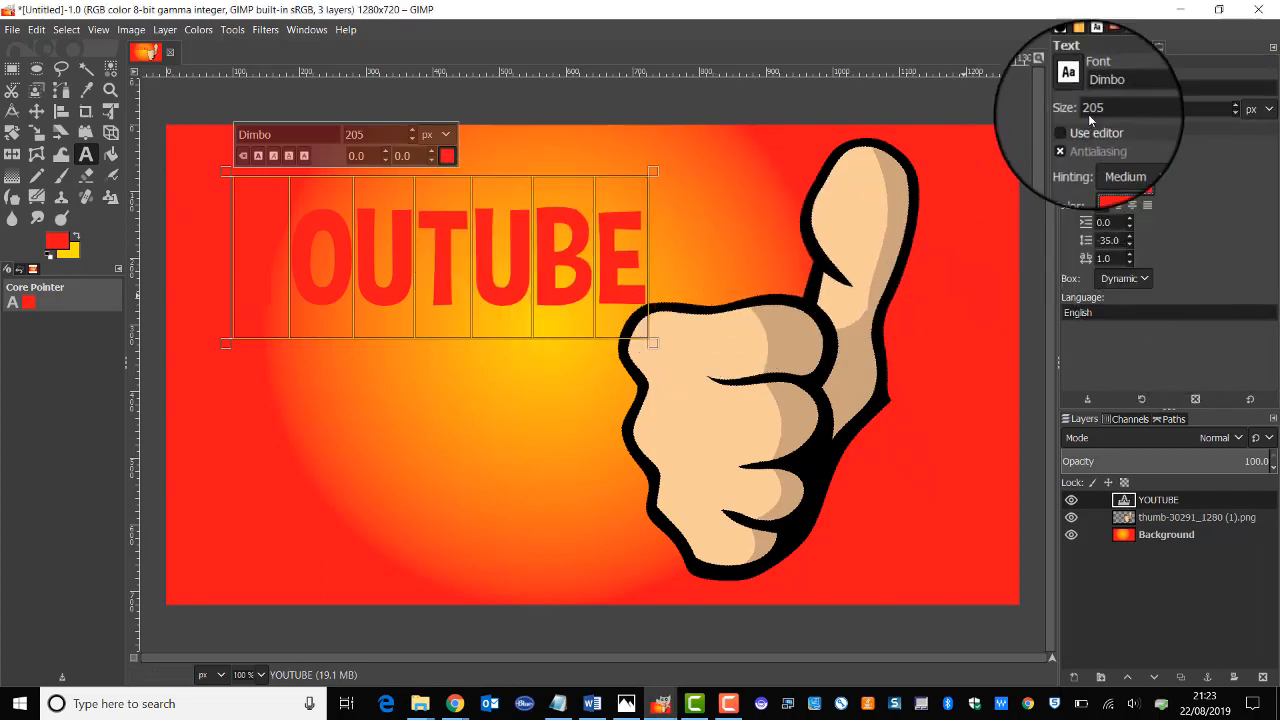
{"action": "scroll", "coordinate": [1238, 110], "scroll_direction": "up", "scroll_amount": 20}
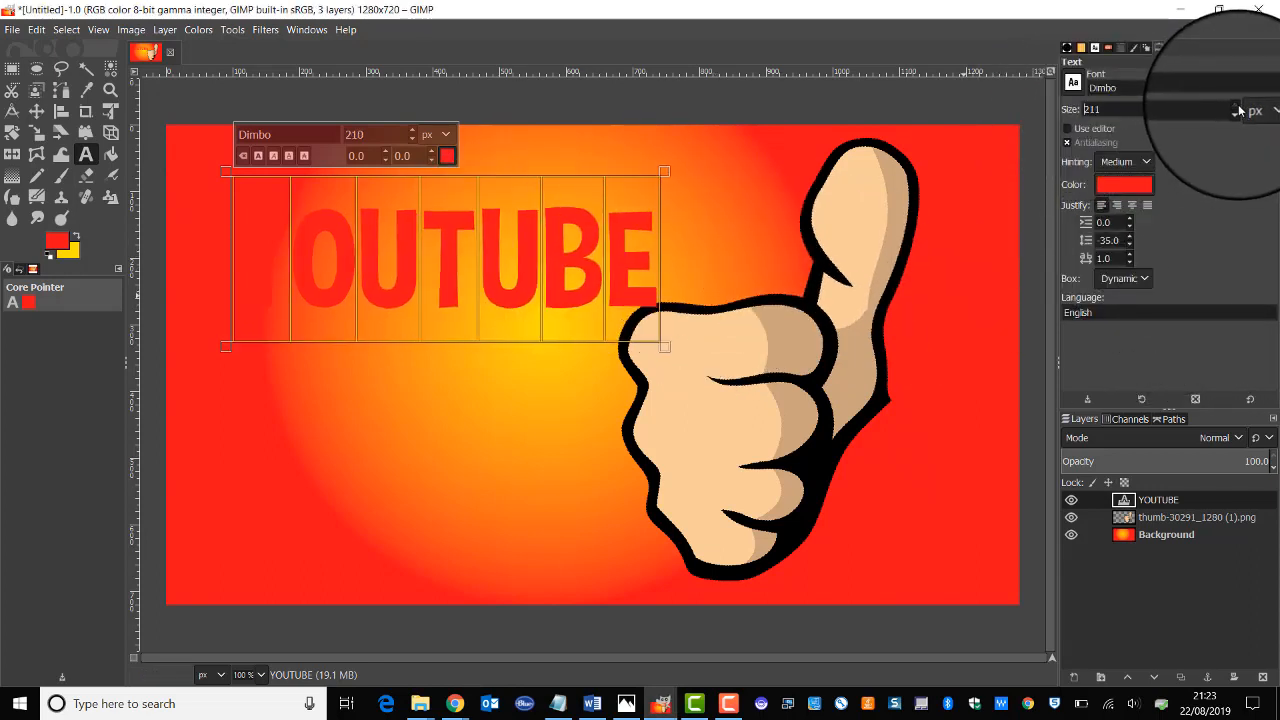
{"action": "scroll", "coordinate": [1238, 110], "scroll_direction": "up", "scroll_amount": 1}
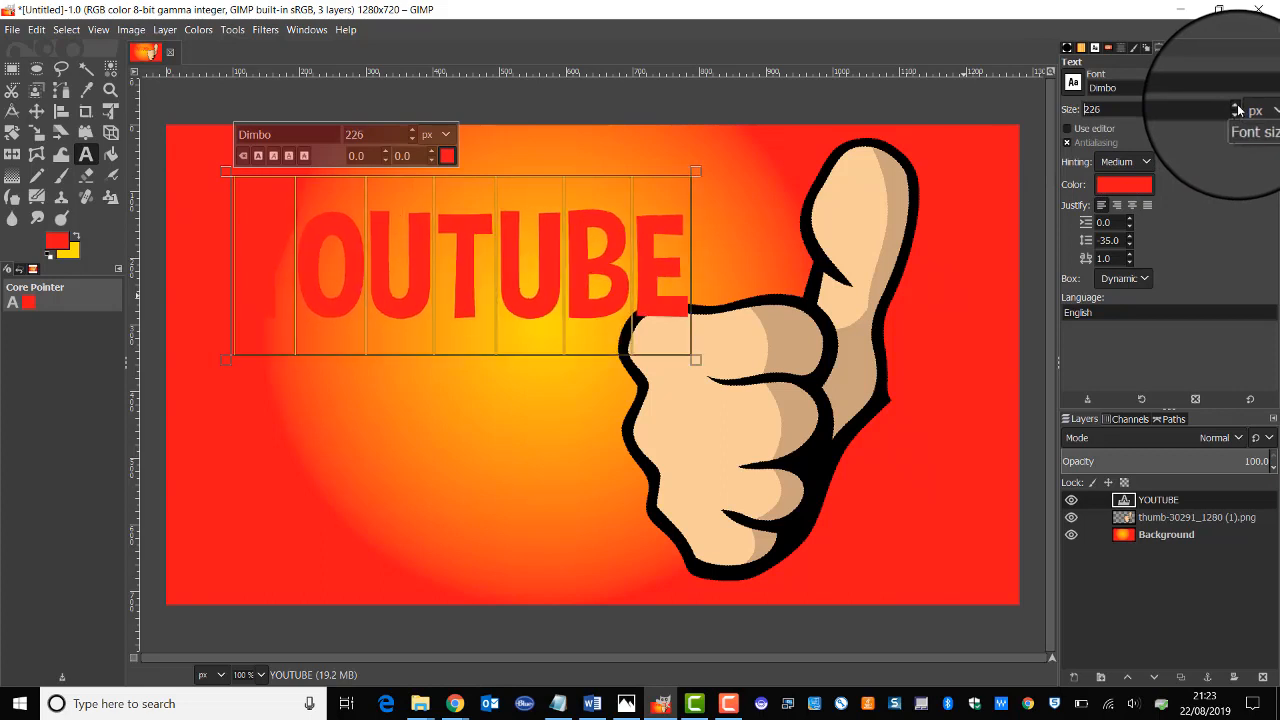
Adjust the YOUTUBE text box so the word sits further up and left, just above the hand's knuckles
{"action": "left_click_drag", "start_coordinate": [215, 151], "coordinate": [204, 136]}
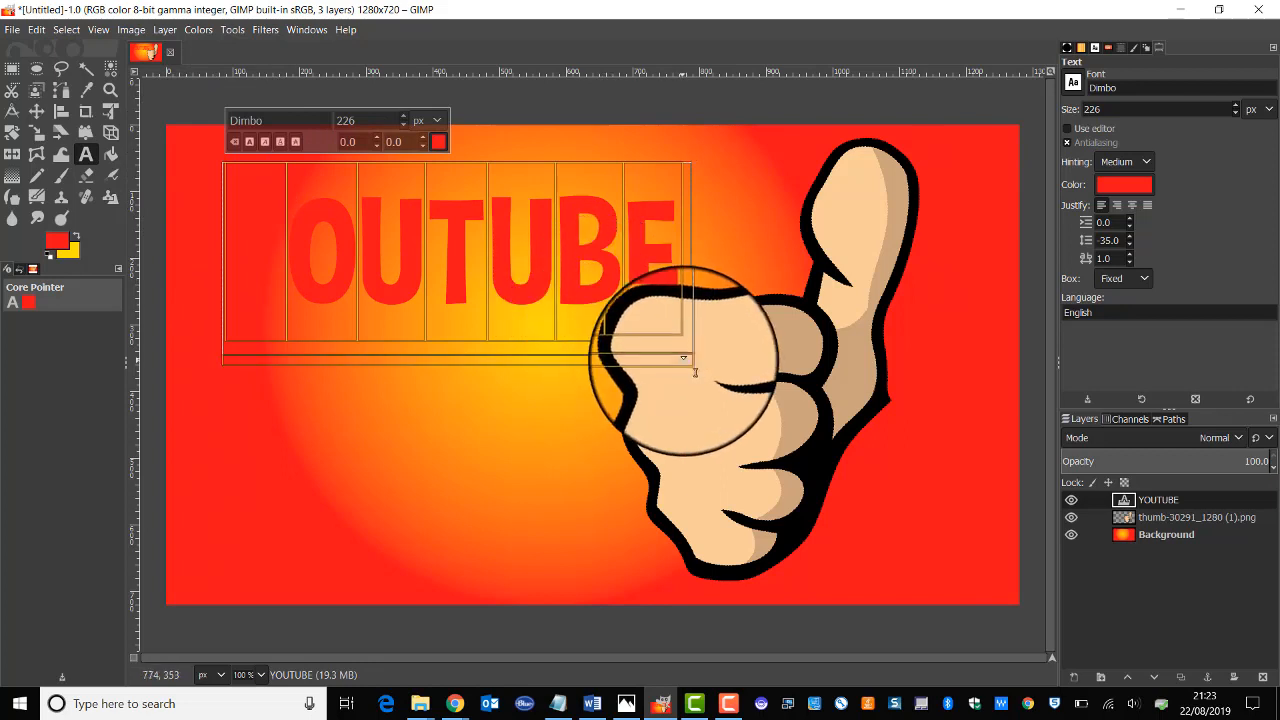
{"action": "left_click_drag", "start_coordinate": [710, 372], "coordinate": [702, 346]}
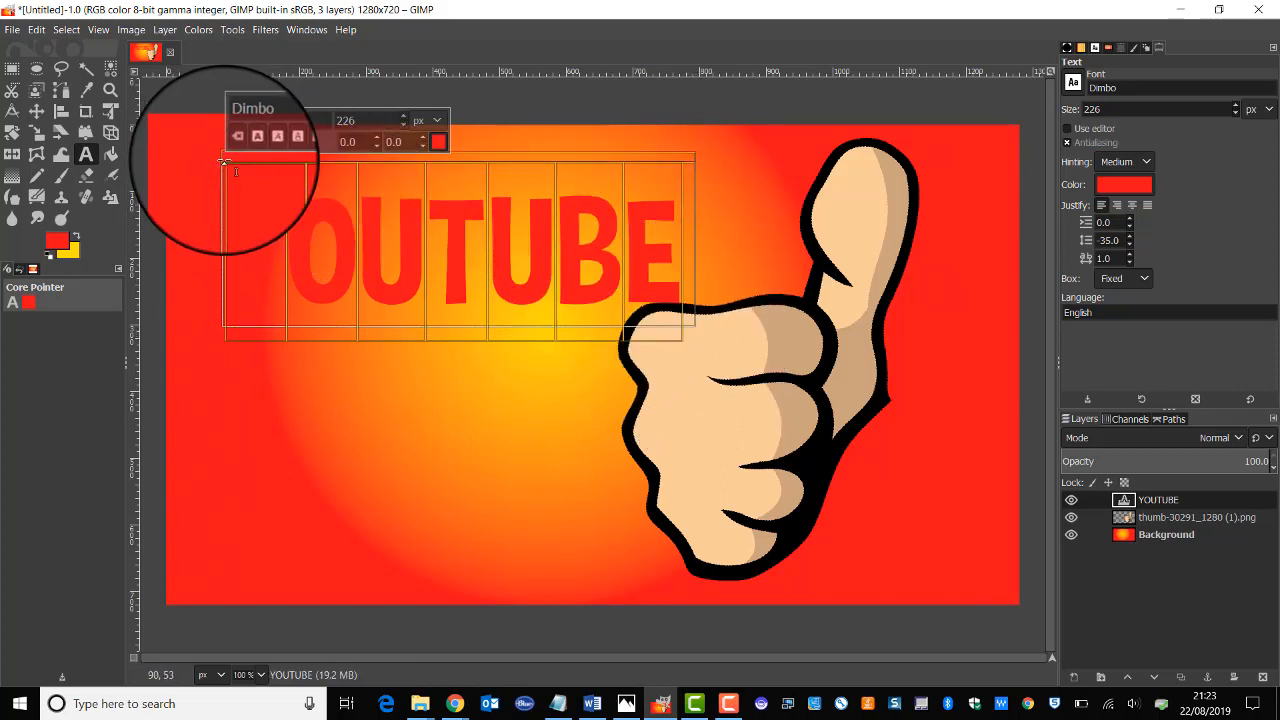
{"action": "left_click_drag", "start_coordinate": [213, 157], "coordinate": [199, 152]}
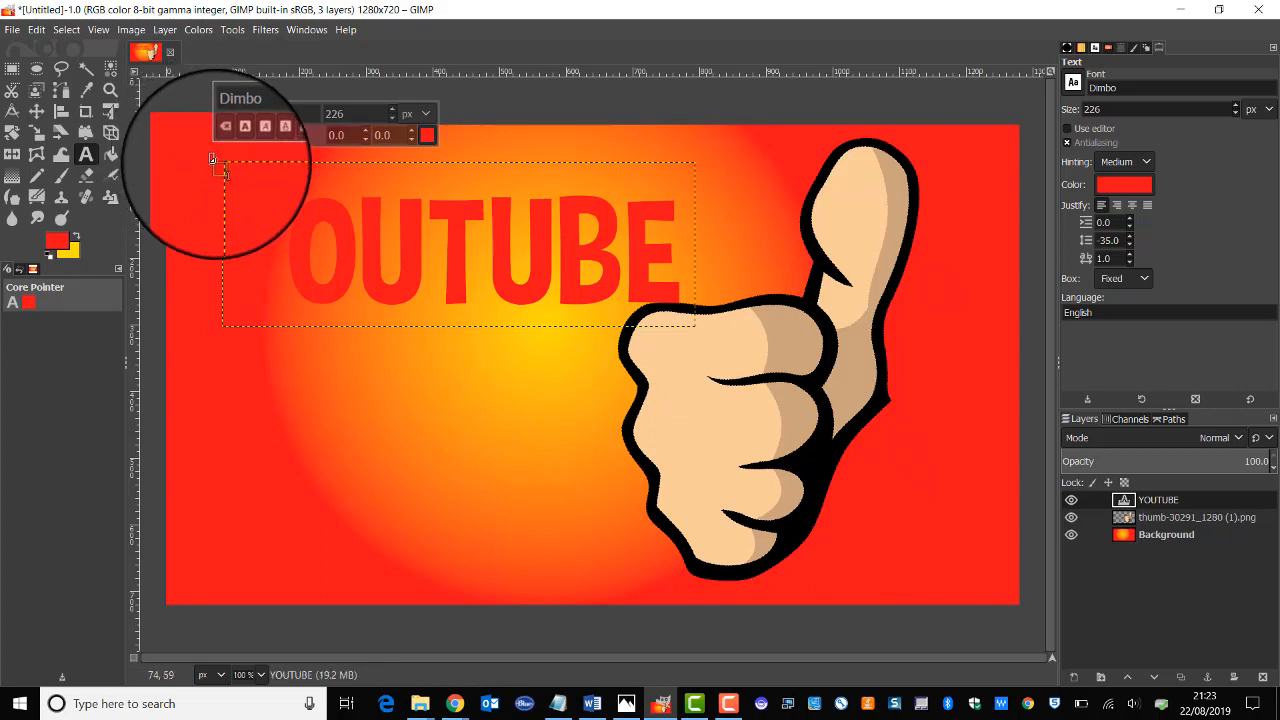
{"action": "left_click", "coordinate": [277, 197]}
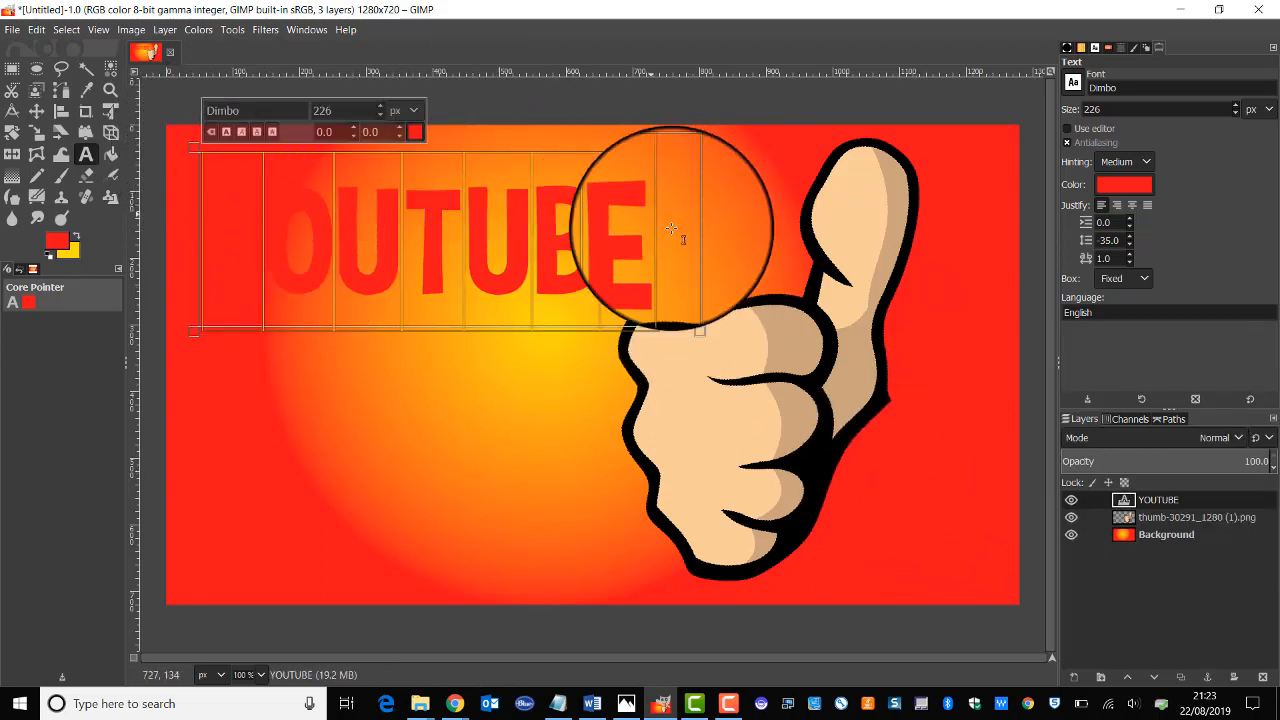
Select the YOUTUBE letter shapes from the text layer's alpha and add a transparent 1280 × 720 px layer
{"action": "right_click", "coordinate": [1171, 505]}
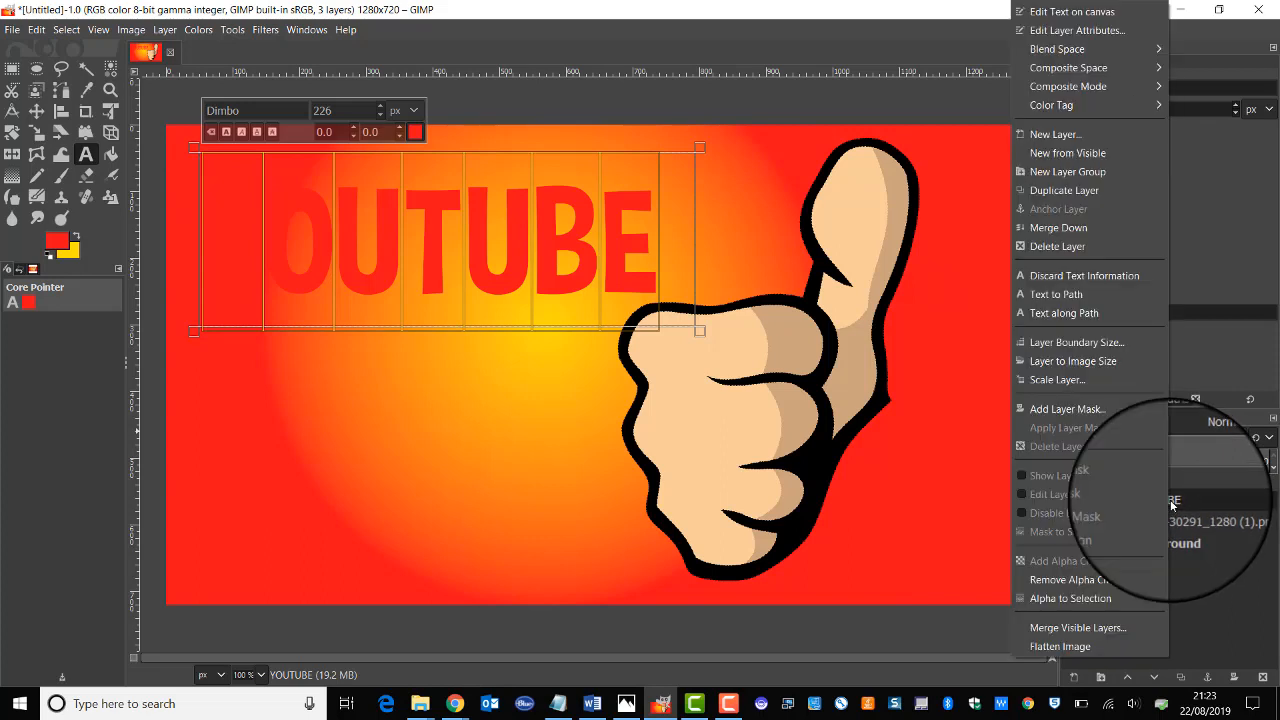
{"action": "left_click", "coordinate": [1110, 599]}
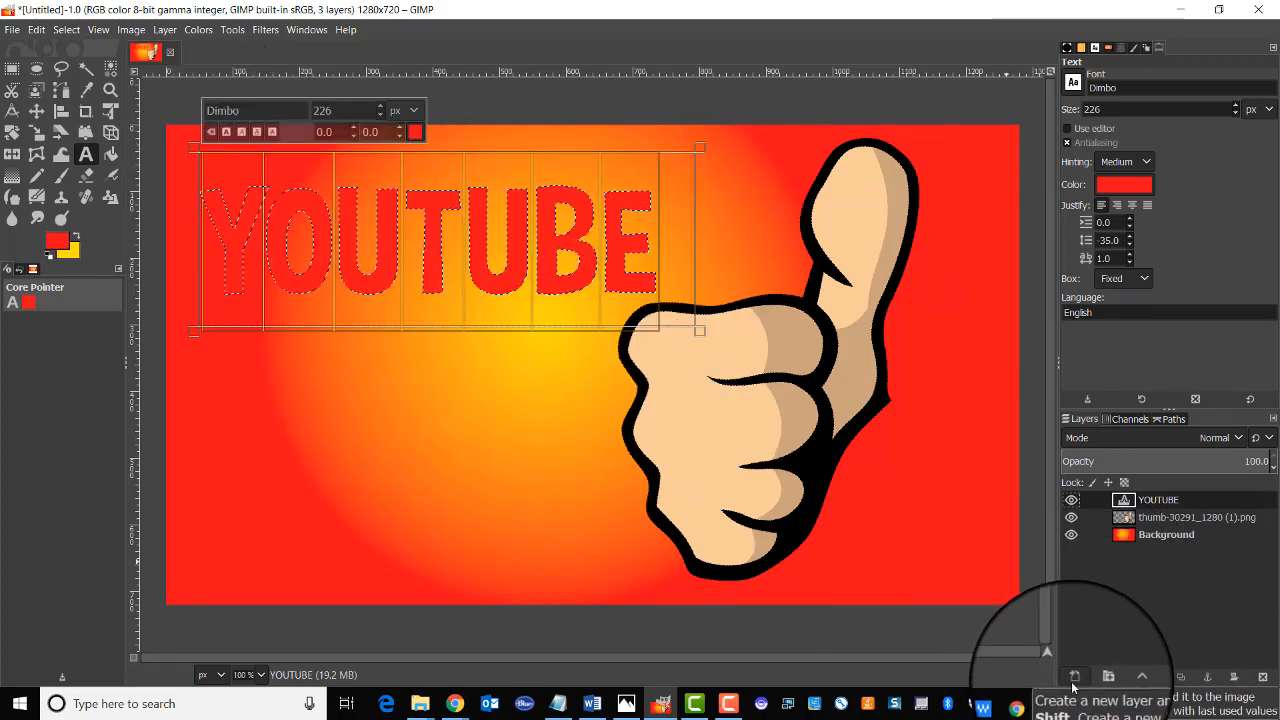
{"action": "left_click", "coordinate": [1077, 682]}
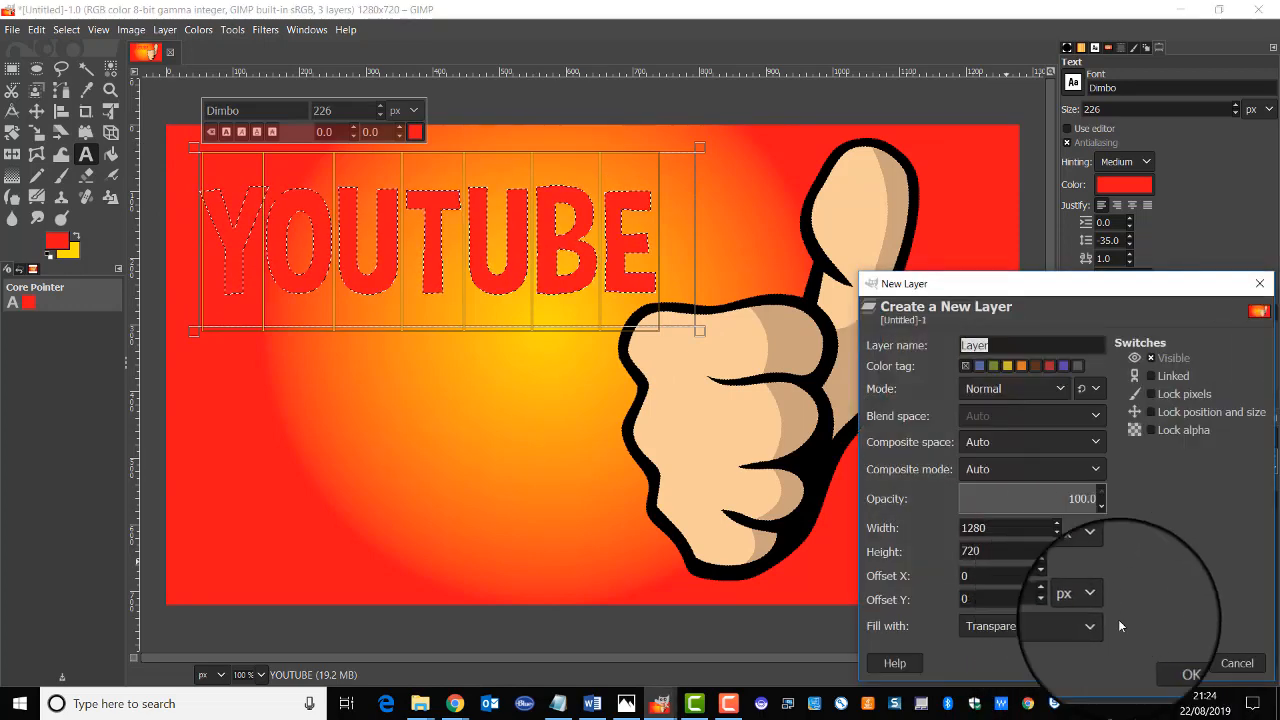
{"action": "left_click", "coordinate": [1166, 665]}
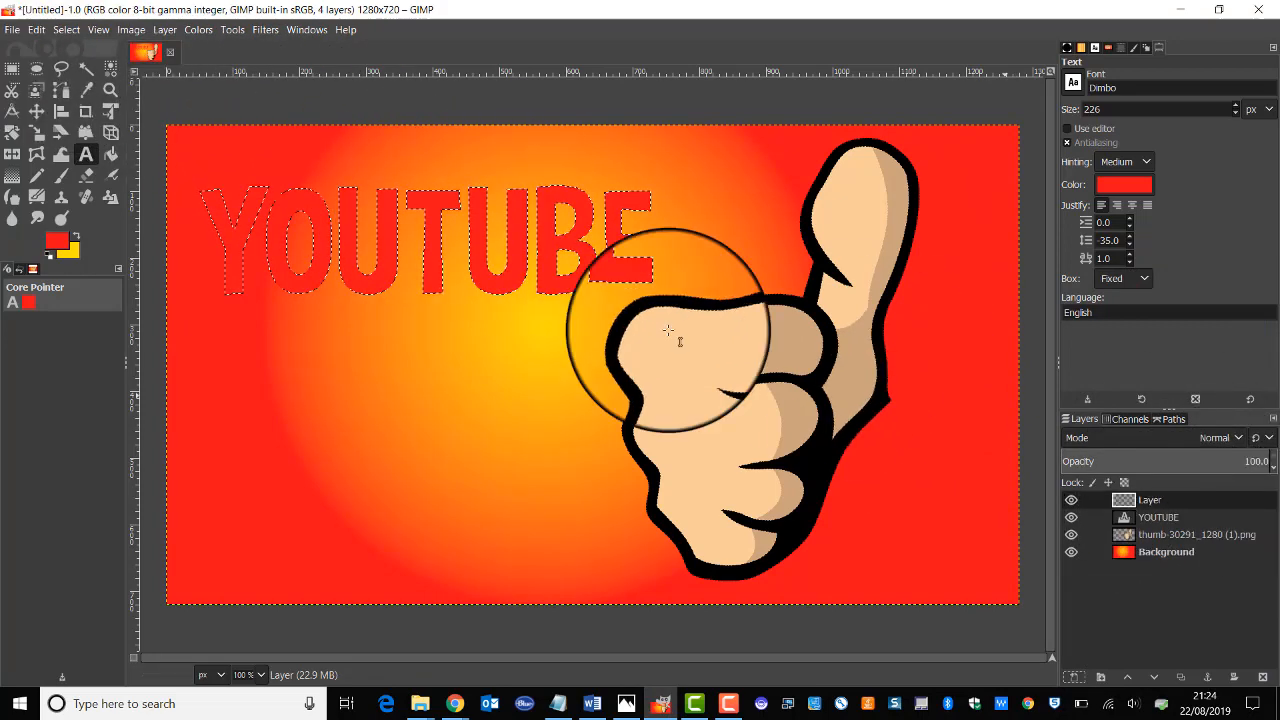
Grow the selection around the YOUTUBE letters by 8 px
{"action": "left_click", "coordinate": [66, 30]}
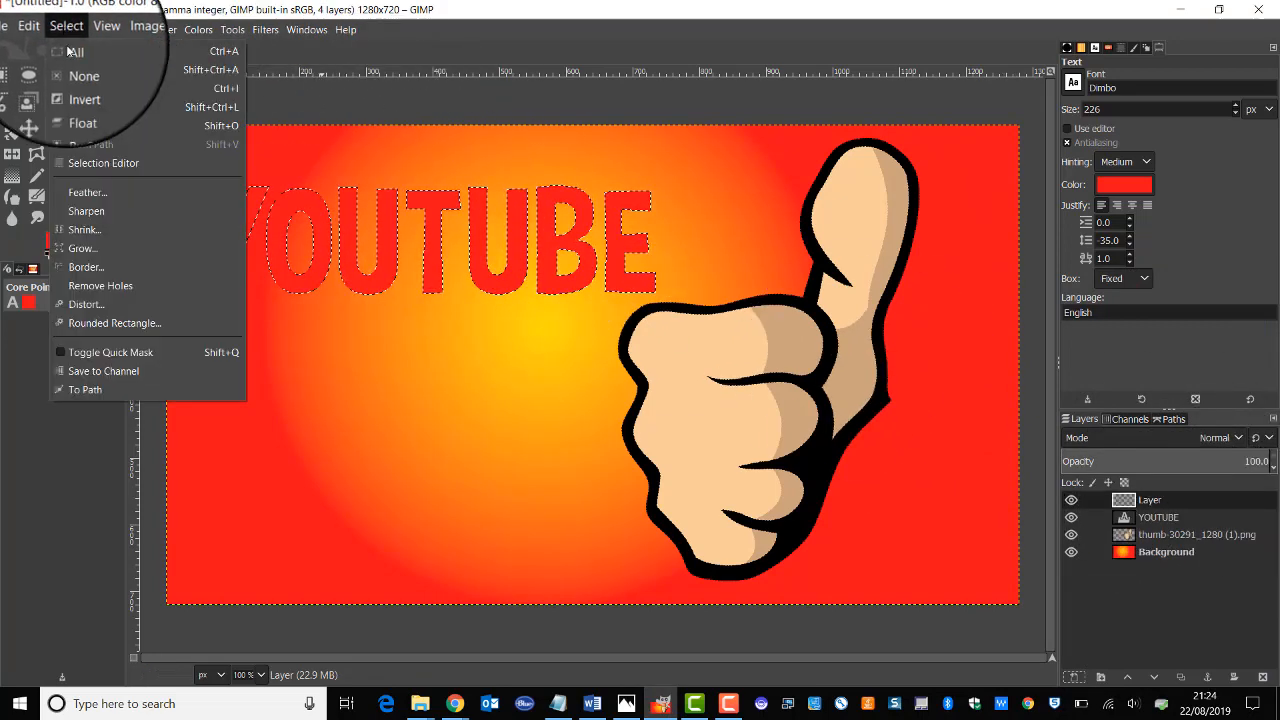
{"action": "left_click", "coordinate": [80, 249]}
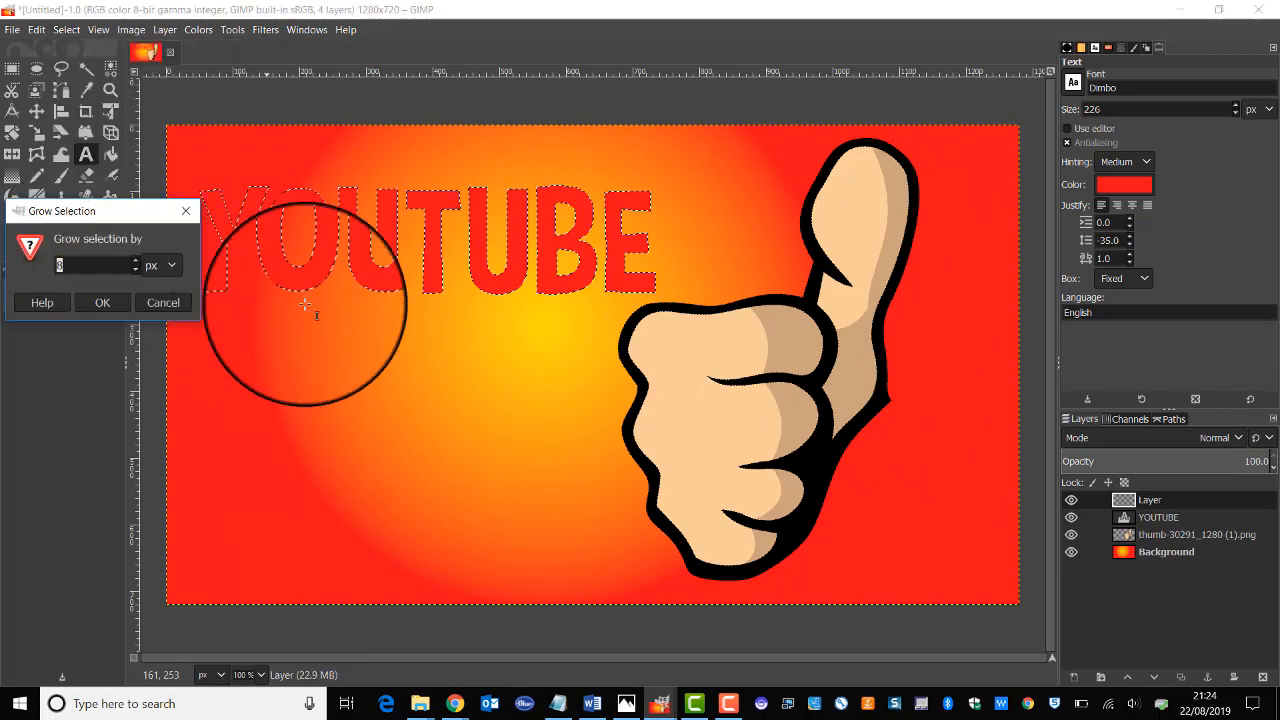
{"action": "left_click", "coordinate": [120, 304]}
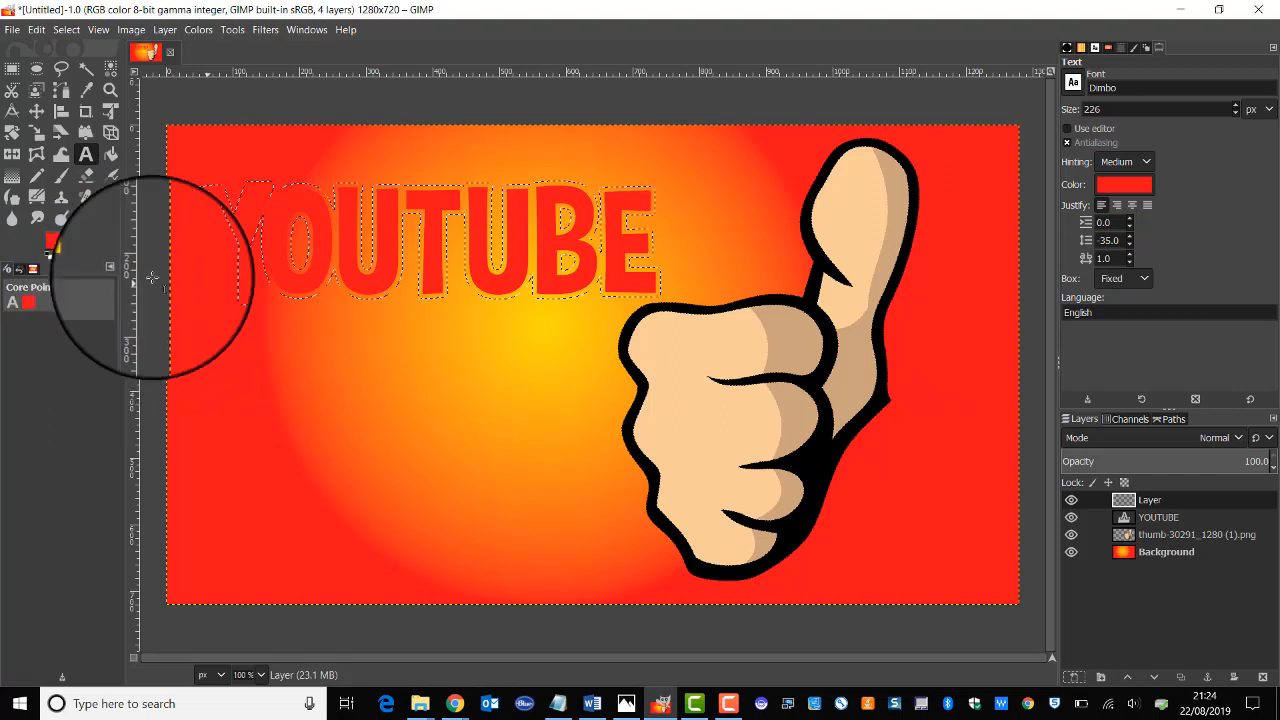
Set the foreground colour to white and bucket-fill the grown letter selection on the new layer
{"action": "left_click", "coordinate": [12, 176]}
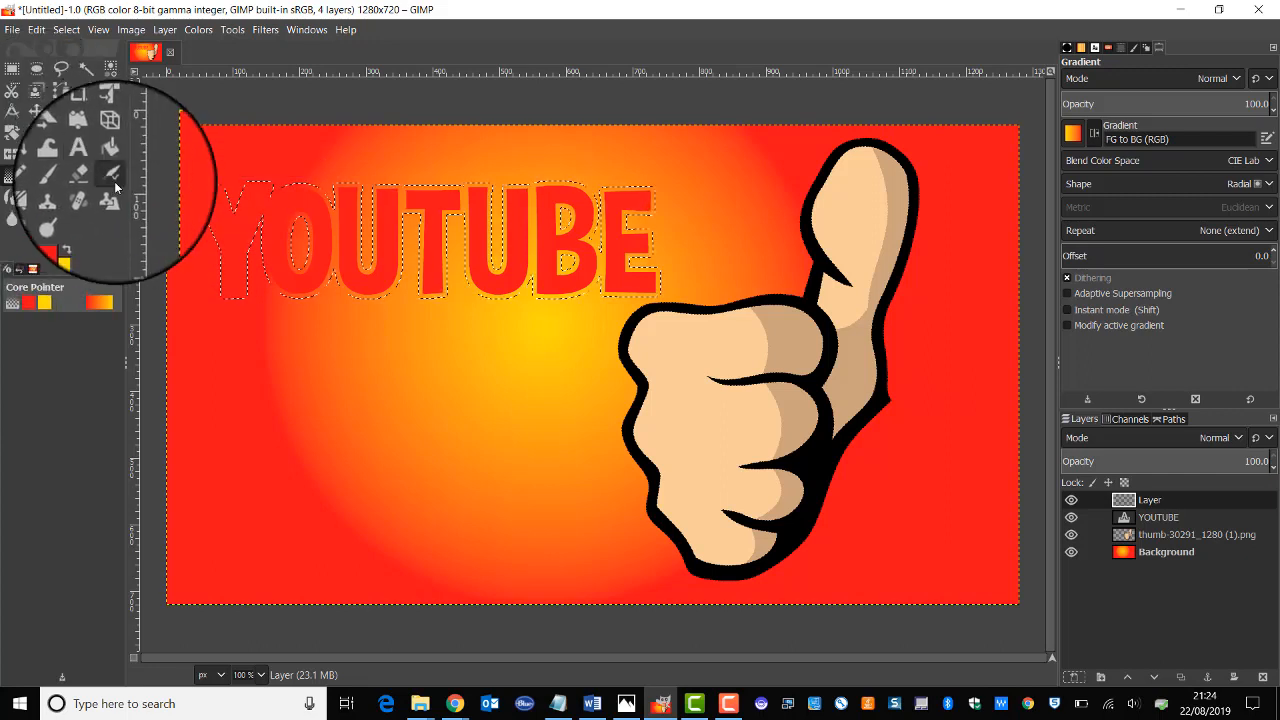
{"action": "left_click", "coordinate": [111, 153]}
{"action": "left_click", "coordinate": [52, 241]}
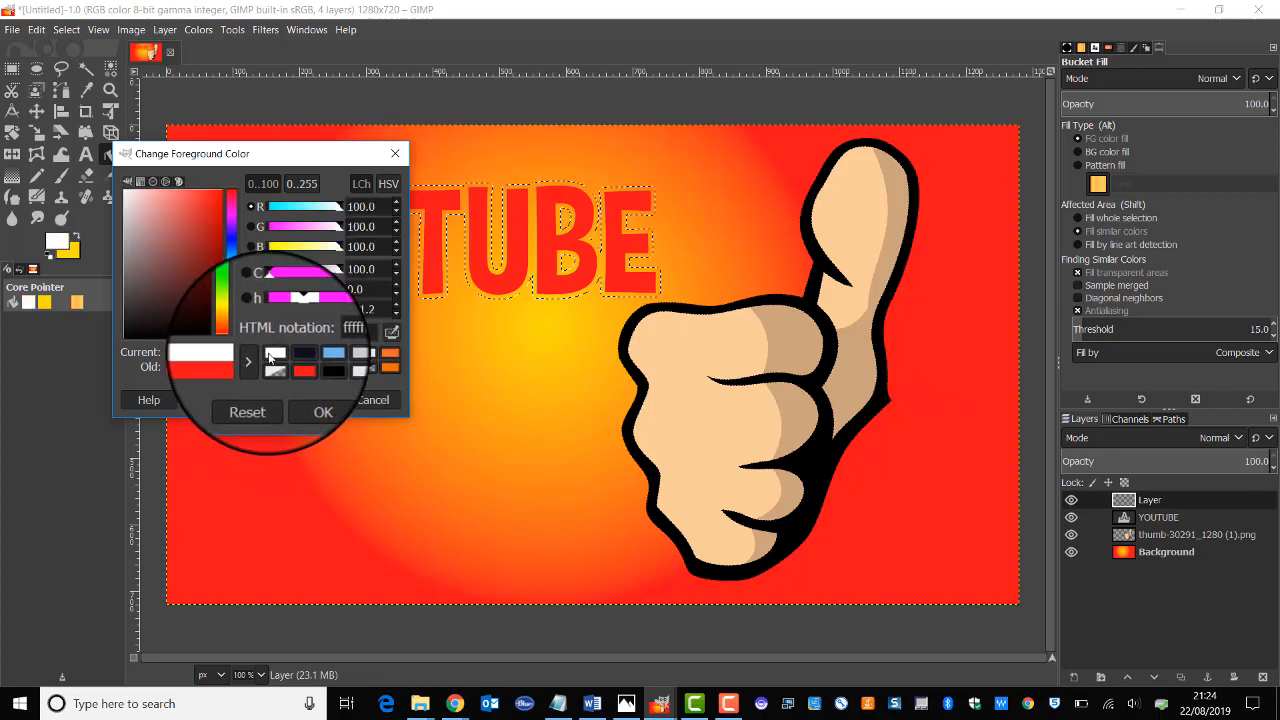
{"action": "left_click", "coordinate": [318, 411]}
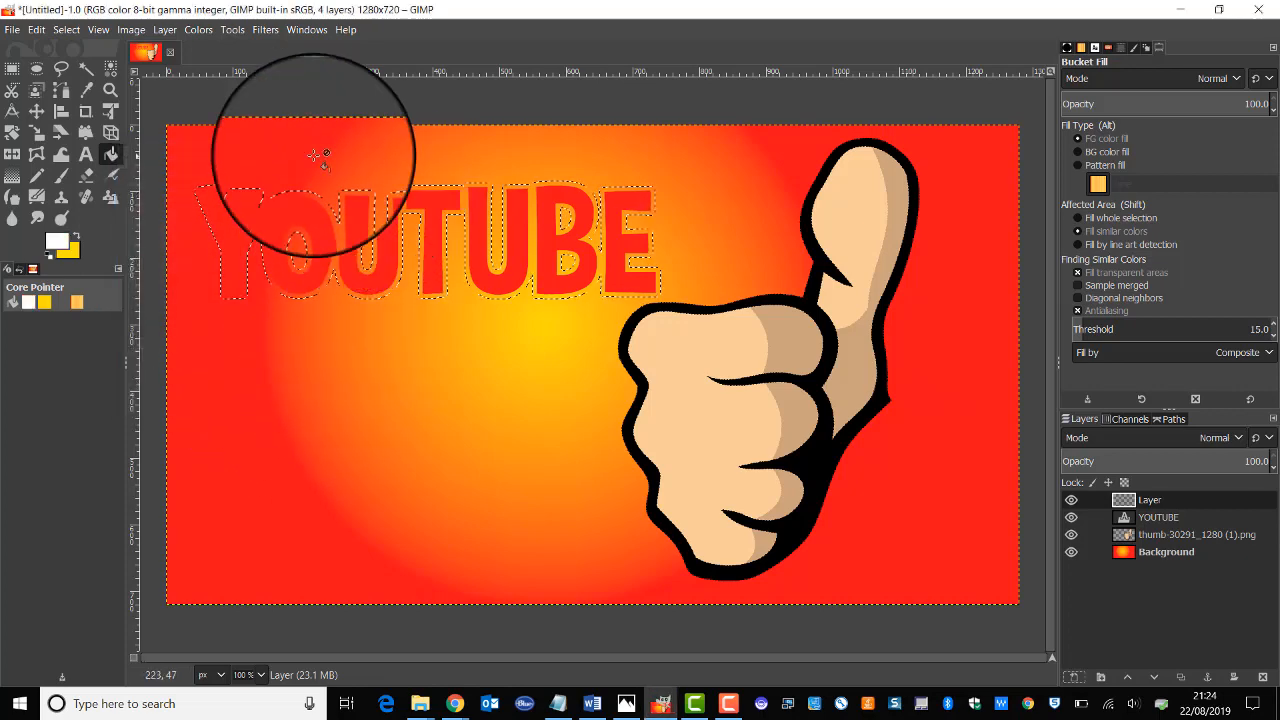
{"action": "left_click", "coordinate": [440, 313]}
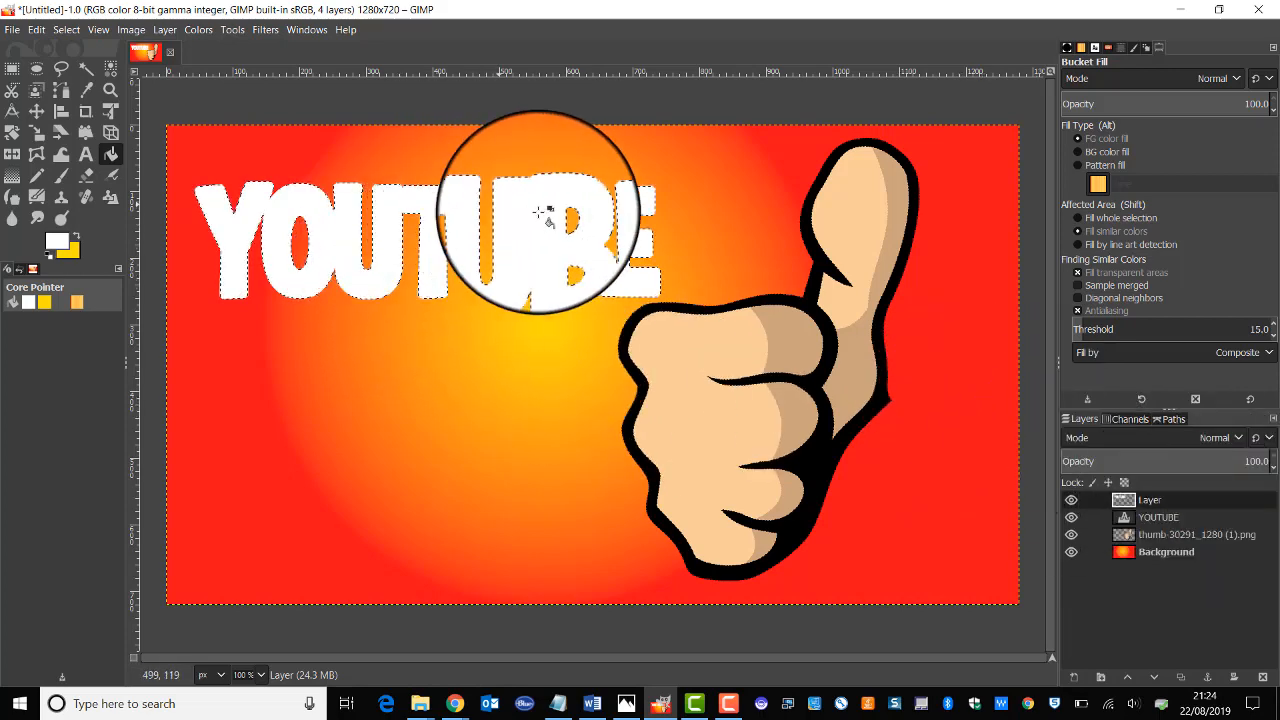
Move the white-filled layer beneath the YOUTUBE text layer so it forms an outline around the red letters
{"action": "left_click", "coordinate": [1152, 518]}
{"action": "left_click", "coordinate": [1168, 500]}
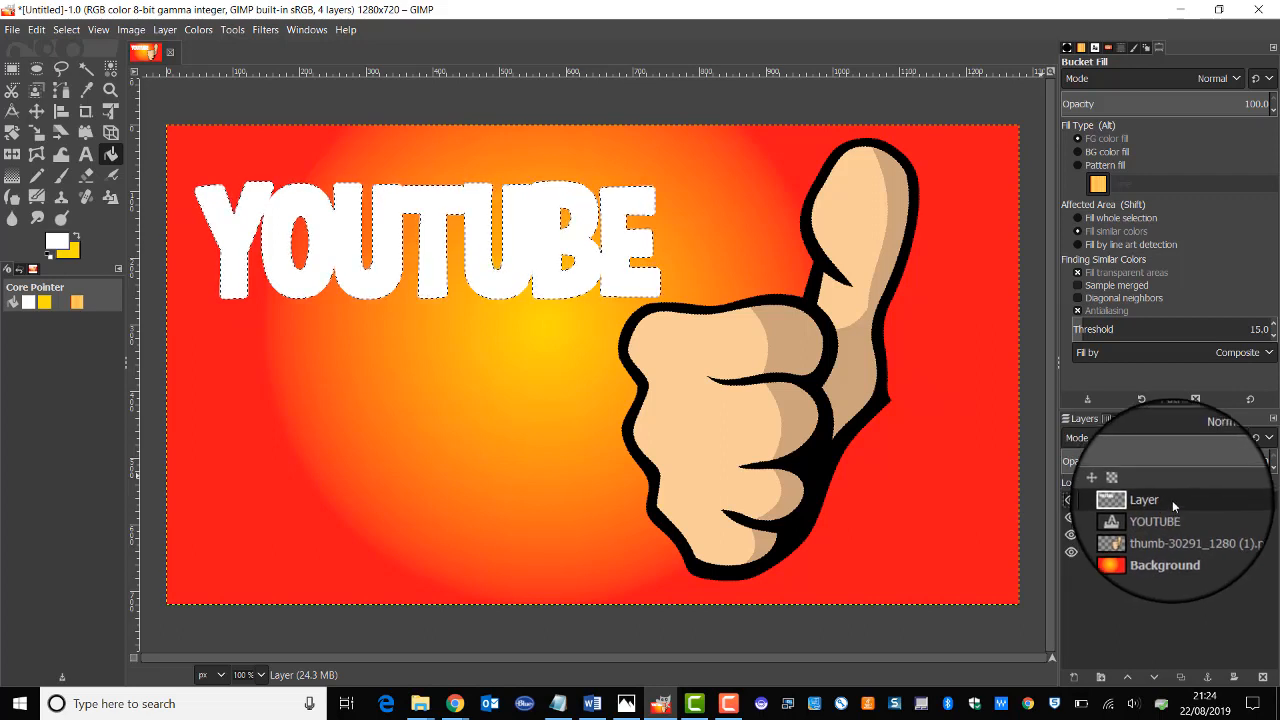
{"action": "left_click_drag", "start_coordinate": [1172, 500], "coordinate": [1180, 540]}
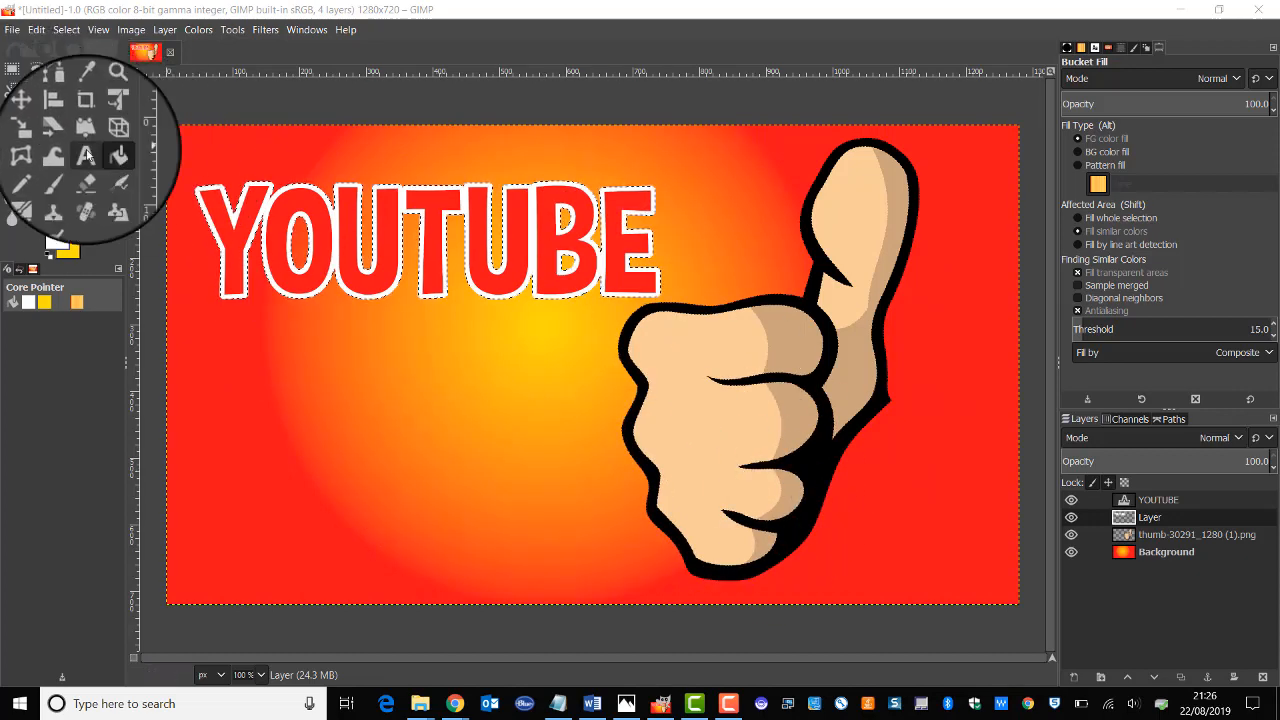
Add the white text "THUMB" in Dimbo below YOUTUBE and adjust its text box to sit closer beneath the first word
{"action": "left_click", "coordinate": [86, 154]}
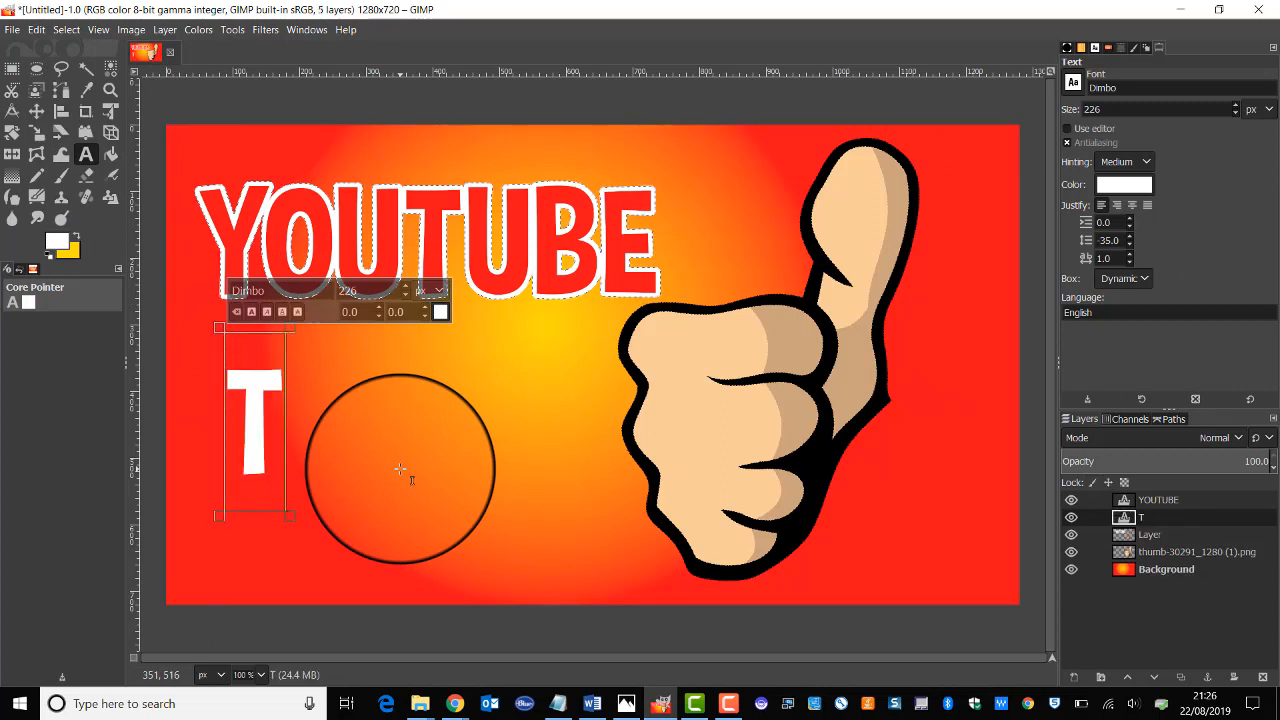
{"action": "type", "text": "HUMB"}
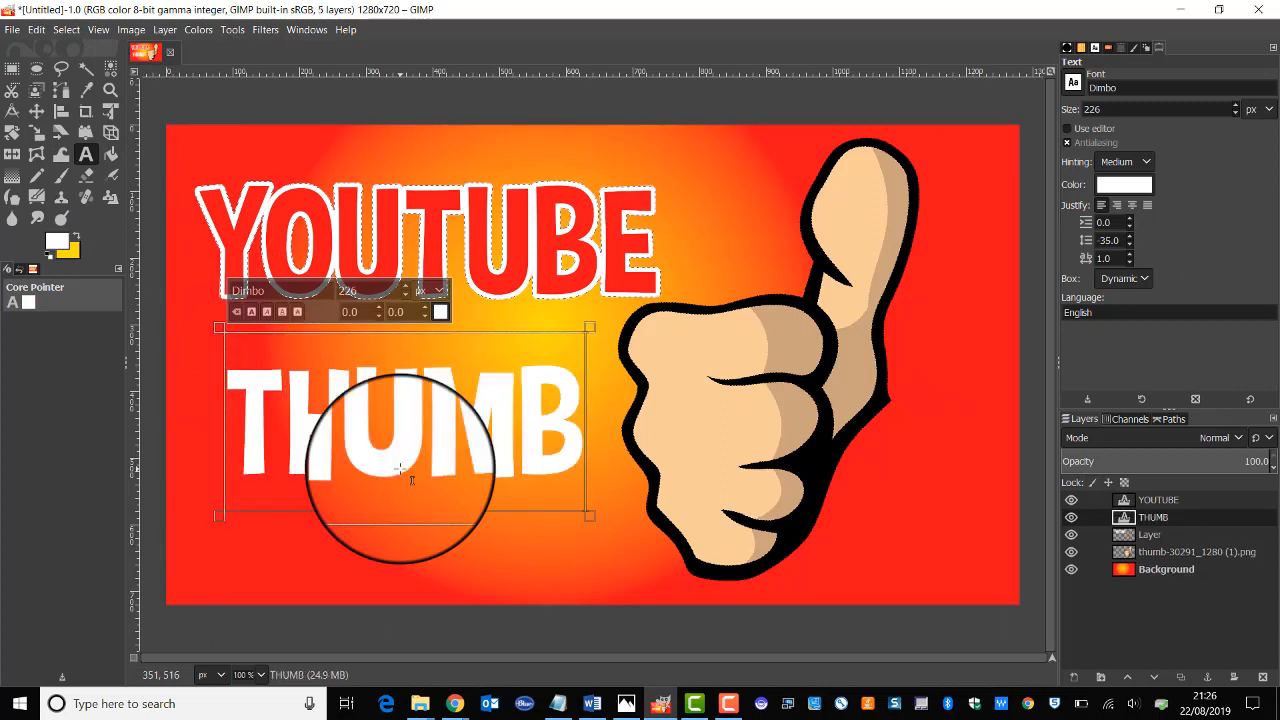
{"action": "left_click_drag", "start_coordinate": [211, 313], "coordinate": [207, 305]}
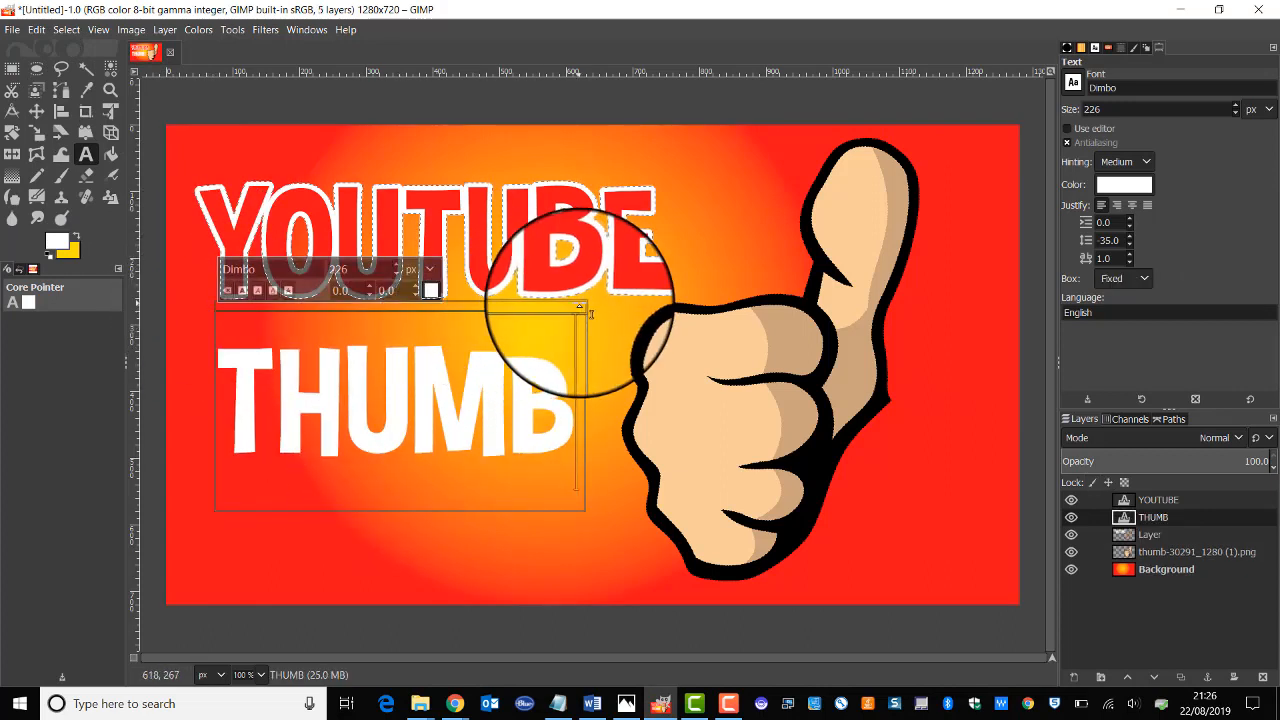
{"action": "left_click_drag", "start_coordinate": [592, 519], "coordinate": [612, 494]}
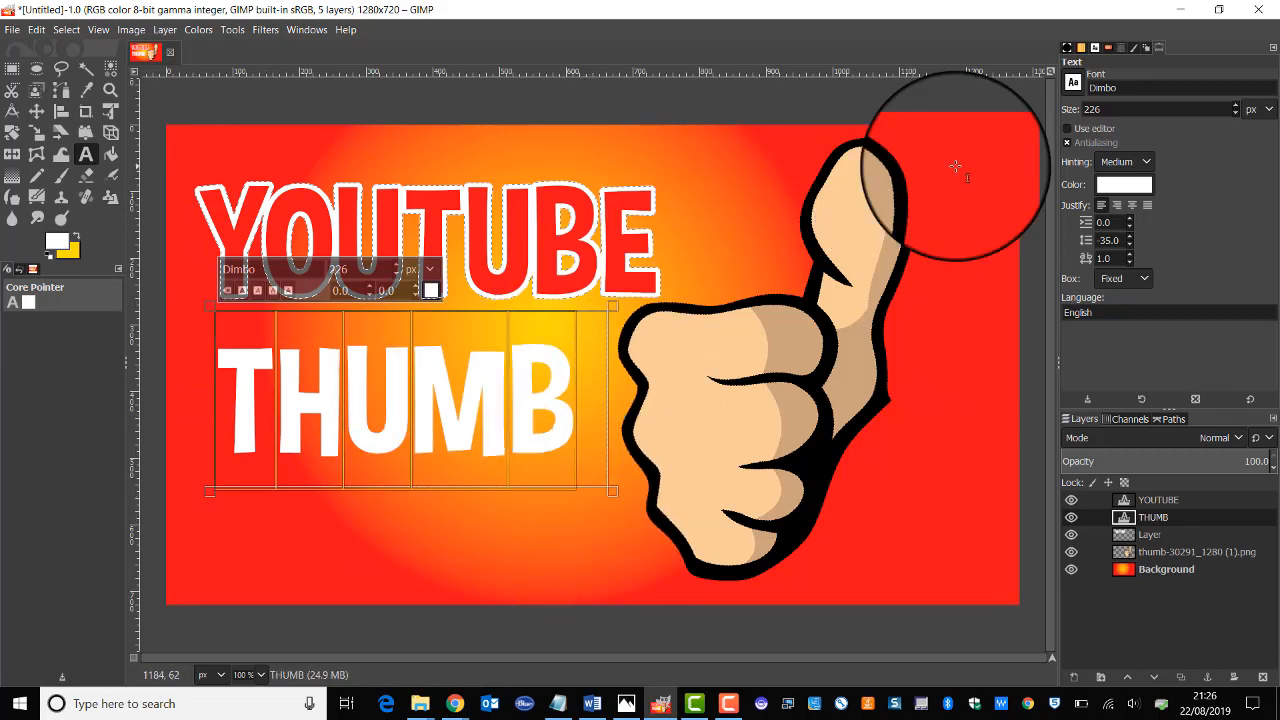
Set the THUMB text size to 252 px, widen its text box and move it up close under YOUTUBE
{"action": "left_click", "coordinate": [1236, 106]}
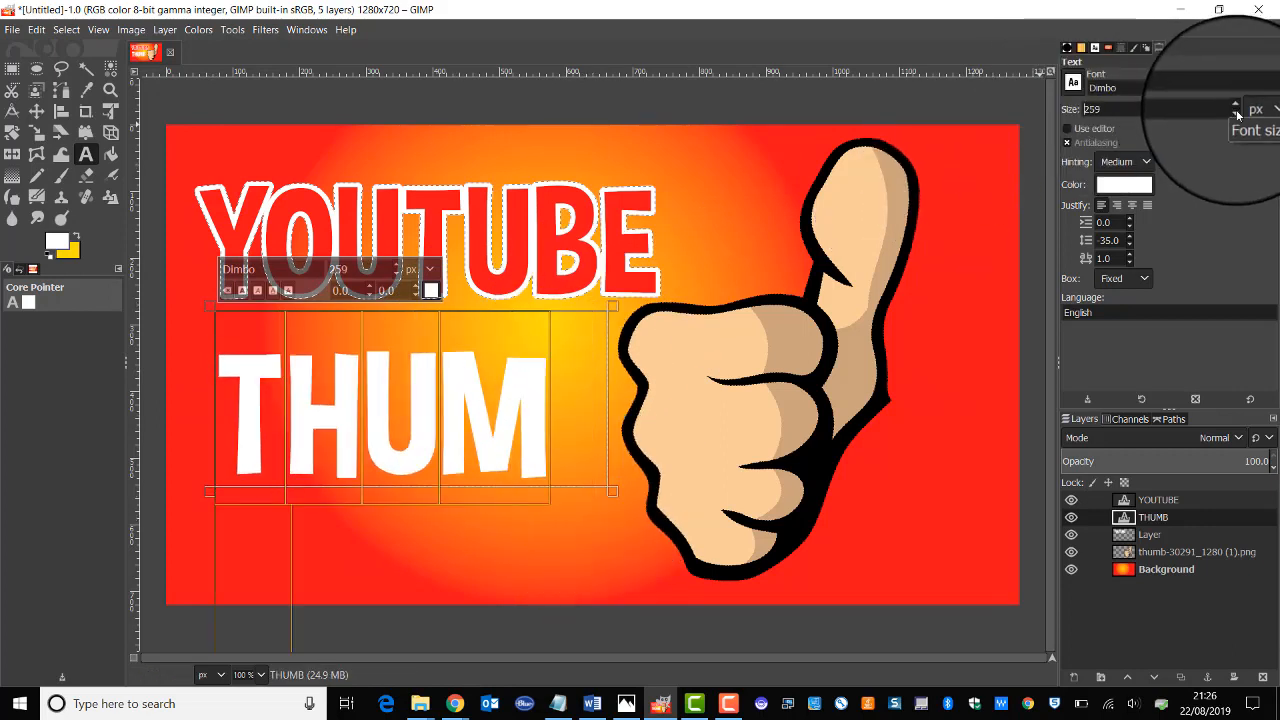
{"action": "left_click", "coordinate": [1237, 115]}
{"action": "left_click", "coordinate": [1237, 116]}
{"action": "left_click_drag", "start_coordinate": [610, 491], "coordinate": [638, 494]}
{"action": "left_click_drag", "start_coordinate": [216, 313], "coordinate": [206, 308]}
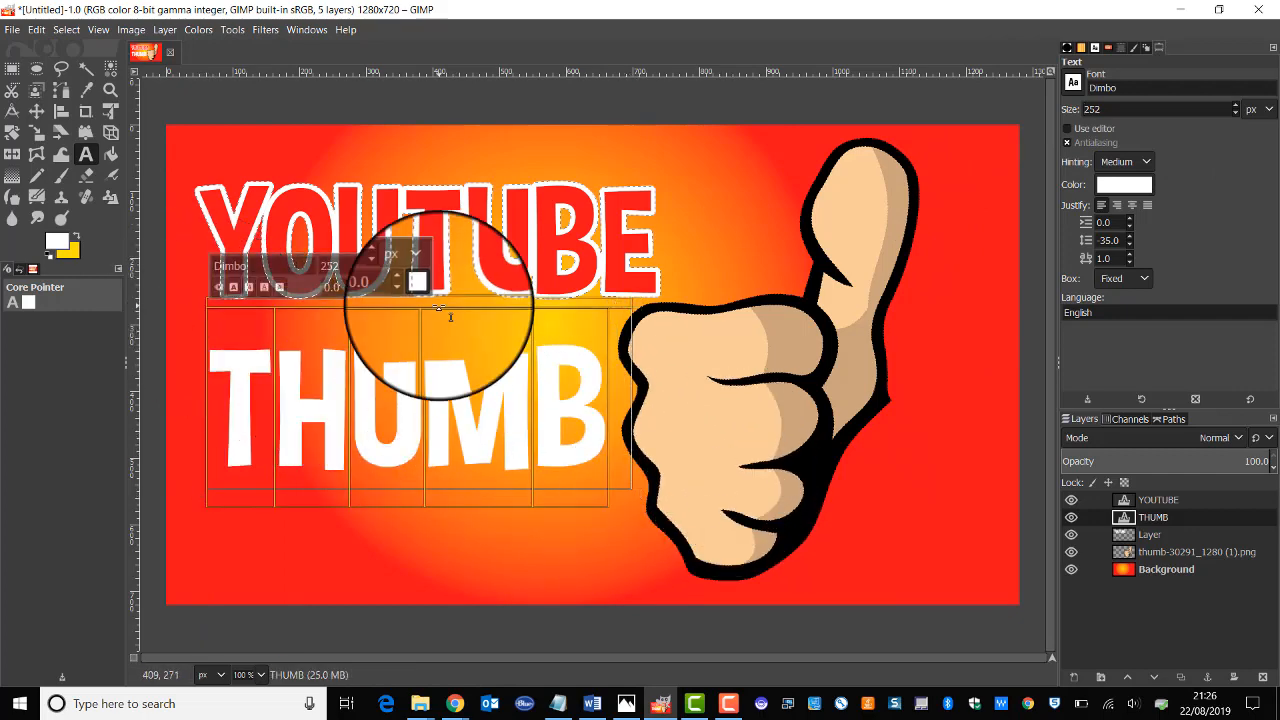
{"action": "left_click_drag", "start_coordinate": [203, 301], "coordinate": [197, 287]}
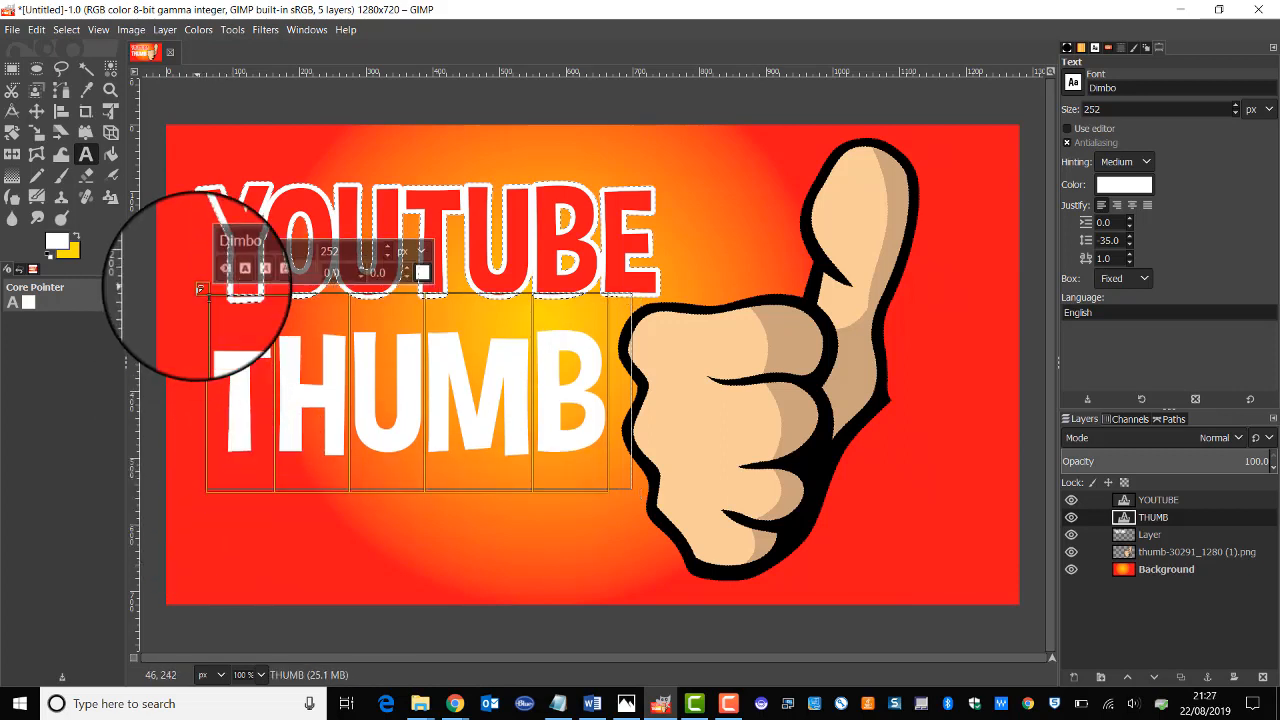
Turn the THUMB text layer's alpha into a selection and add a new transparent layer above it
{"action": "right_click", "coordinate": [1163, 516]}
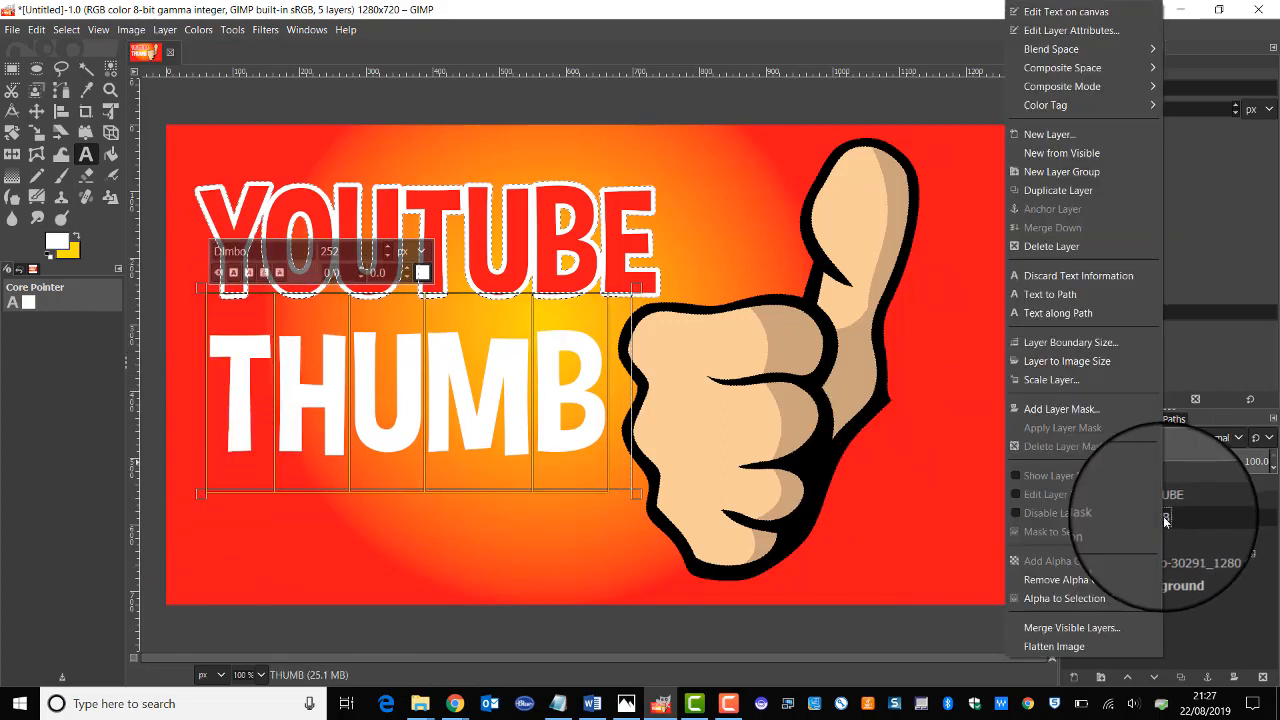
{"action": "left_click", "coordinate": [1188, 521]}
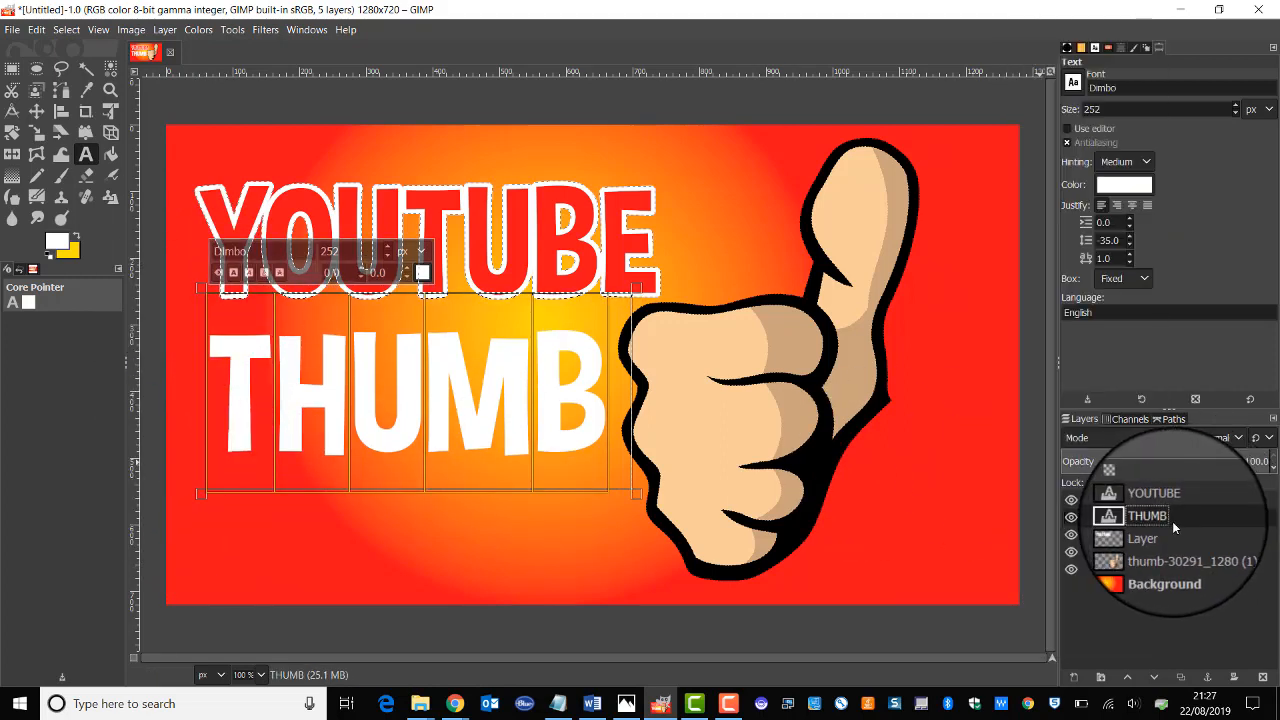
{"action": "right_click", "coordinate": [1175, 521]}
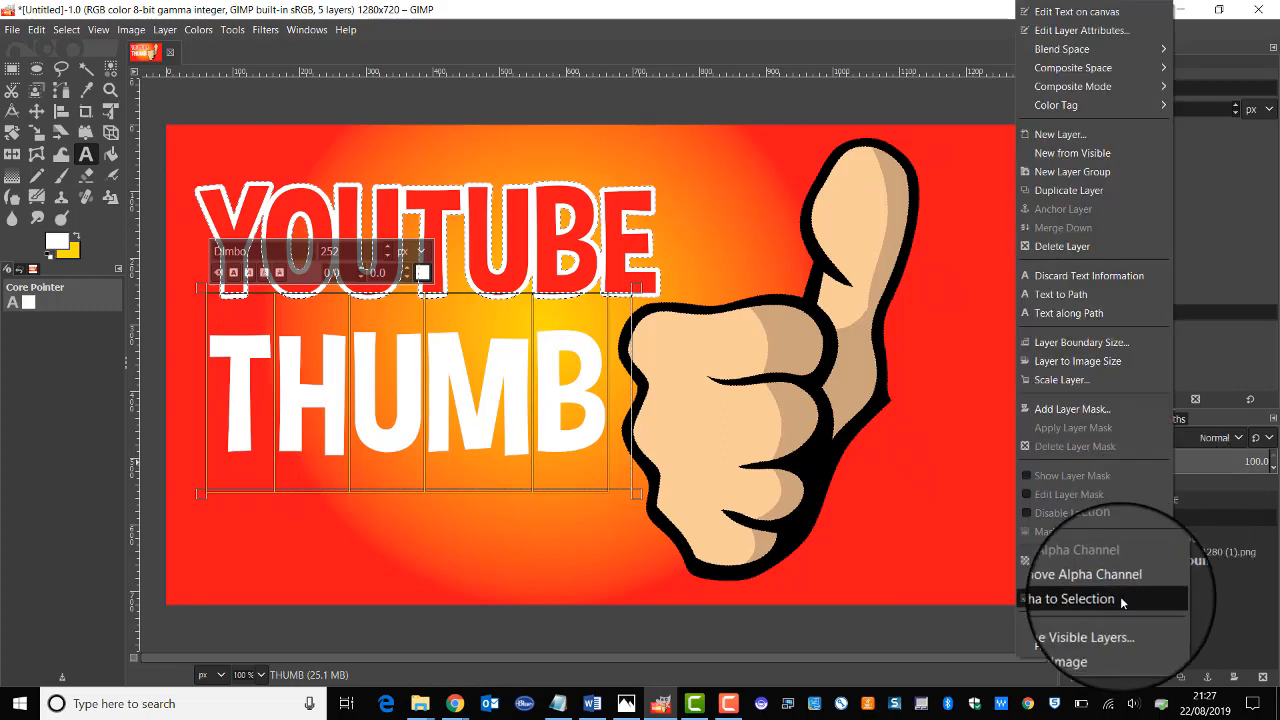
{"action": "left_click", "coordinate": [1168, 606]}
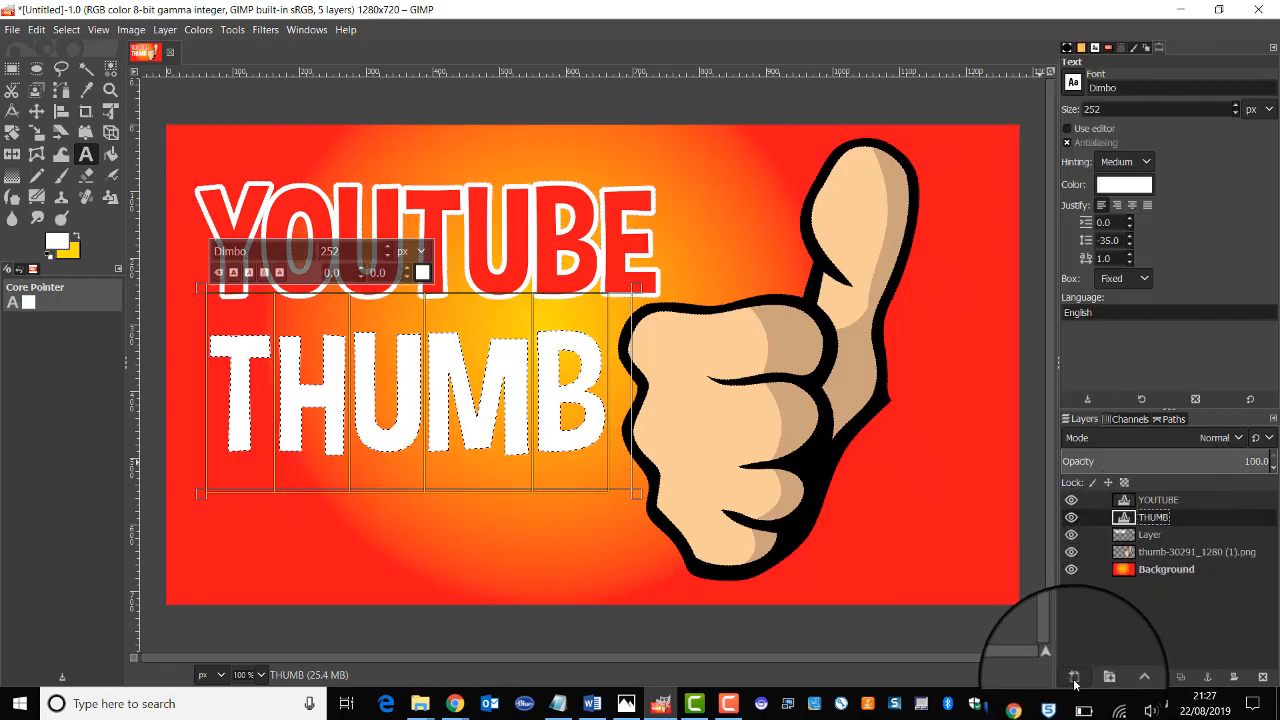
{"action": "left_click", "coordinate": [1074, 680]}
{"action": "left_click", "coordinate": [1175, 658]}
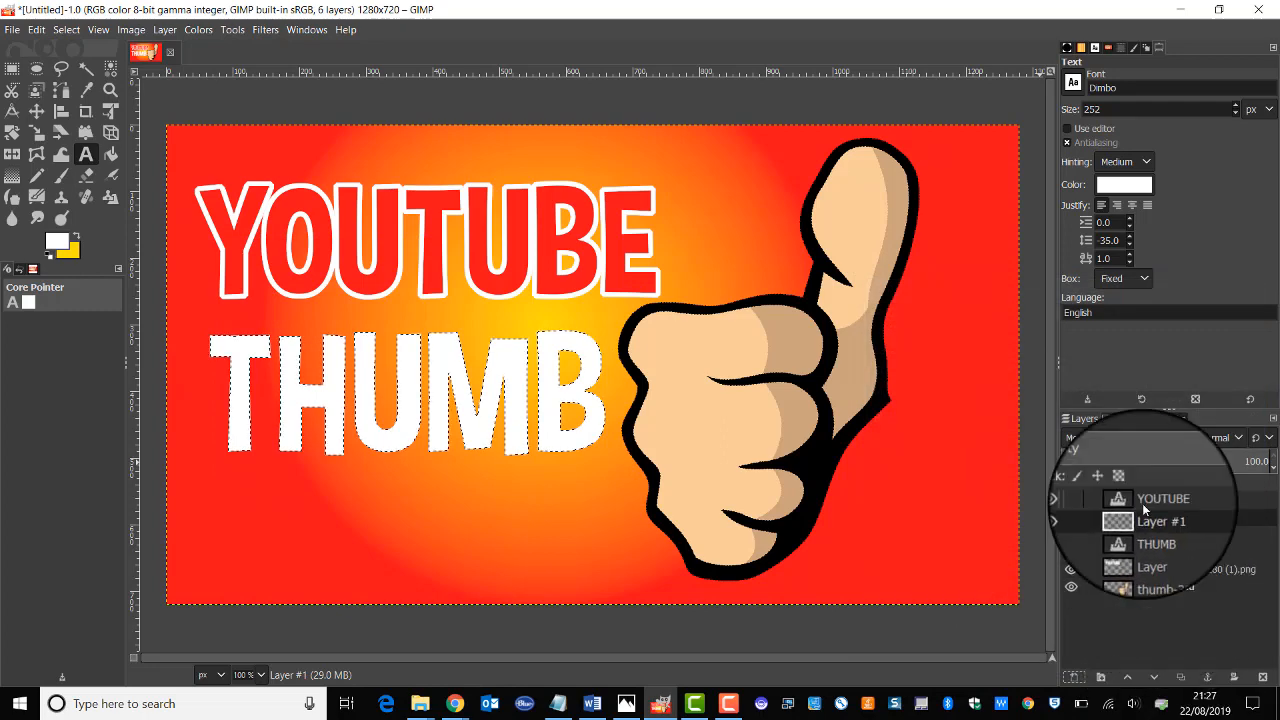
Grow the THUMB letter selection by 7 px
{"action": "left_click", "coordinate": [98, 29]}
{"action": "mouse_move", "coordinate": [62, 36]}
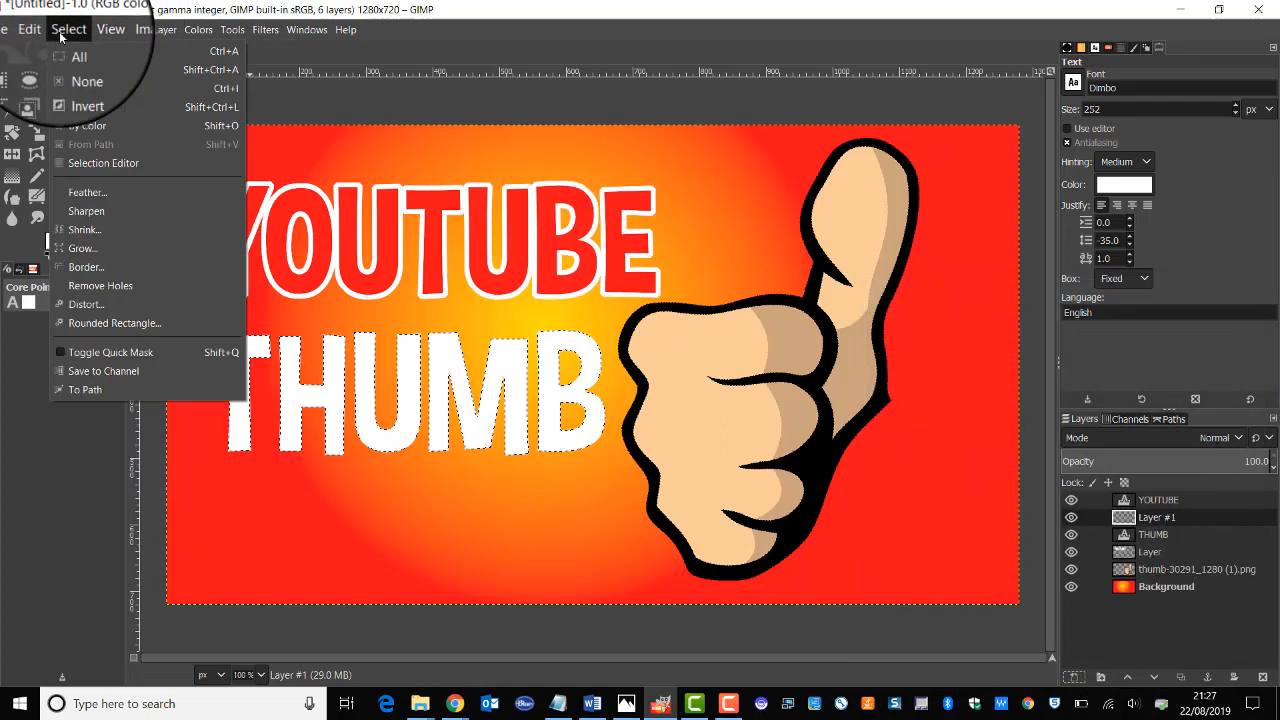
{"action": "left_click", "coordinate": [118, 247]}
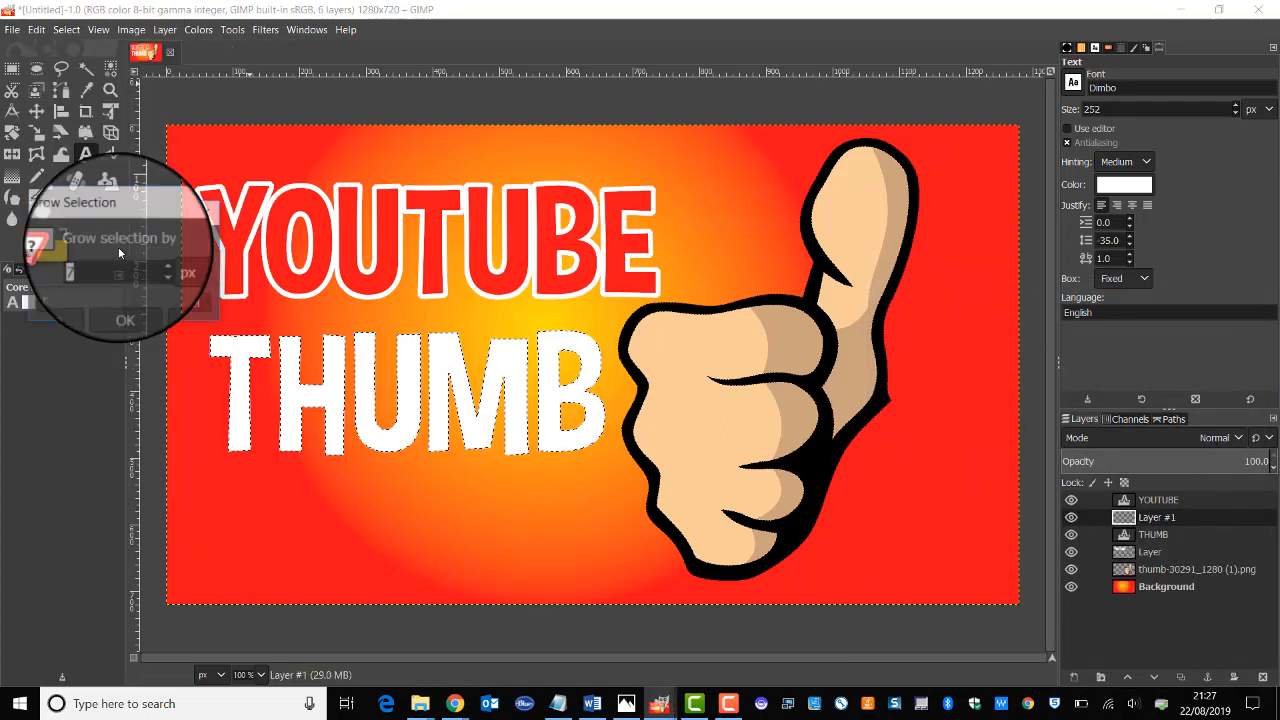
{"action": "left_click", "coordinate": [140, 313]}
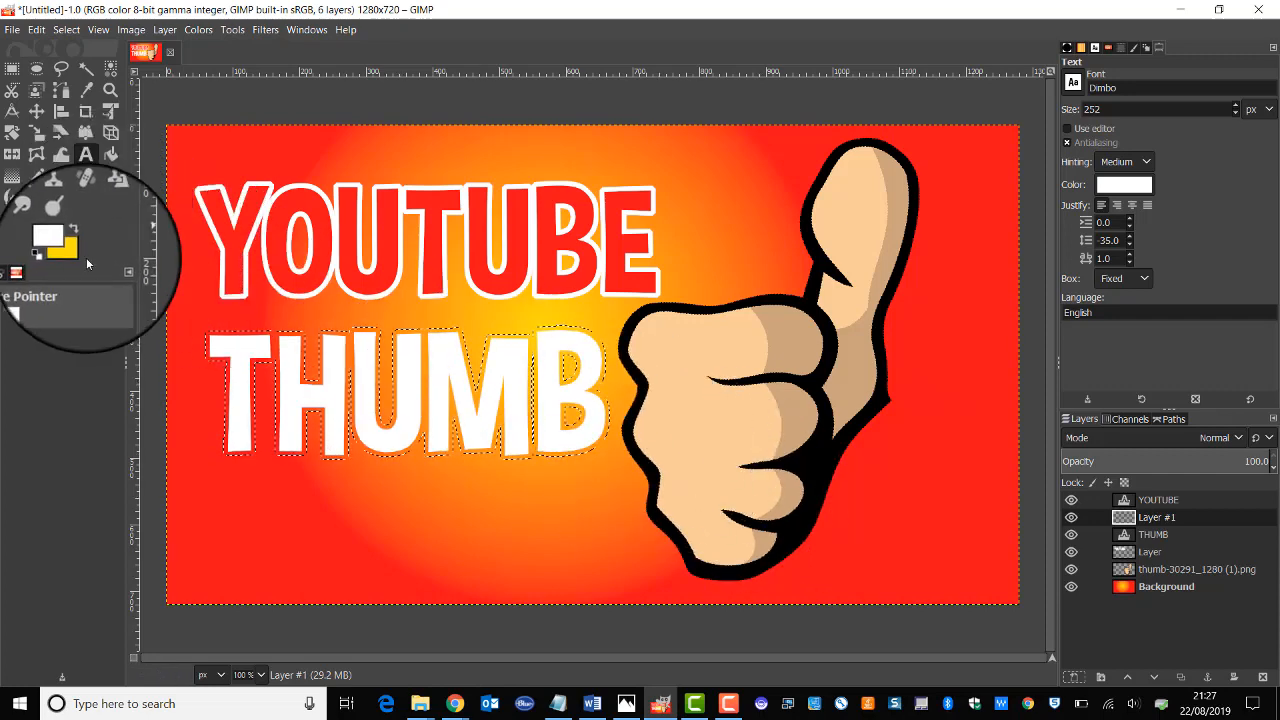
Set the foreground colour to dark navy (0d0e20) and bucket-fill the grown THUMB selection on the new layer
{"action": "left_click", "coordinate": [55, 241]}
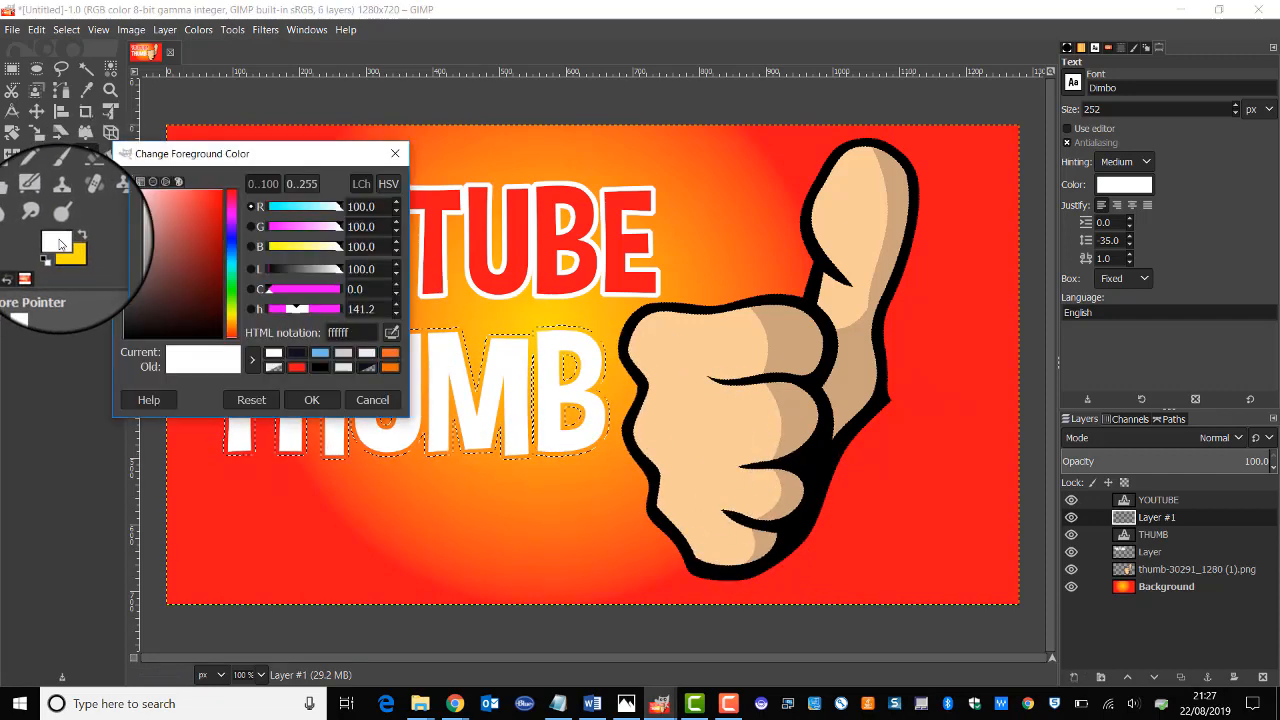
{"action": "left_click", "coordinate": [298, 358]}
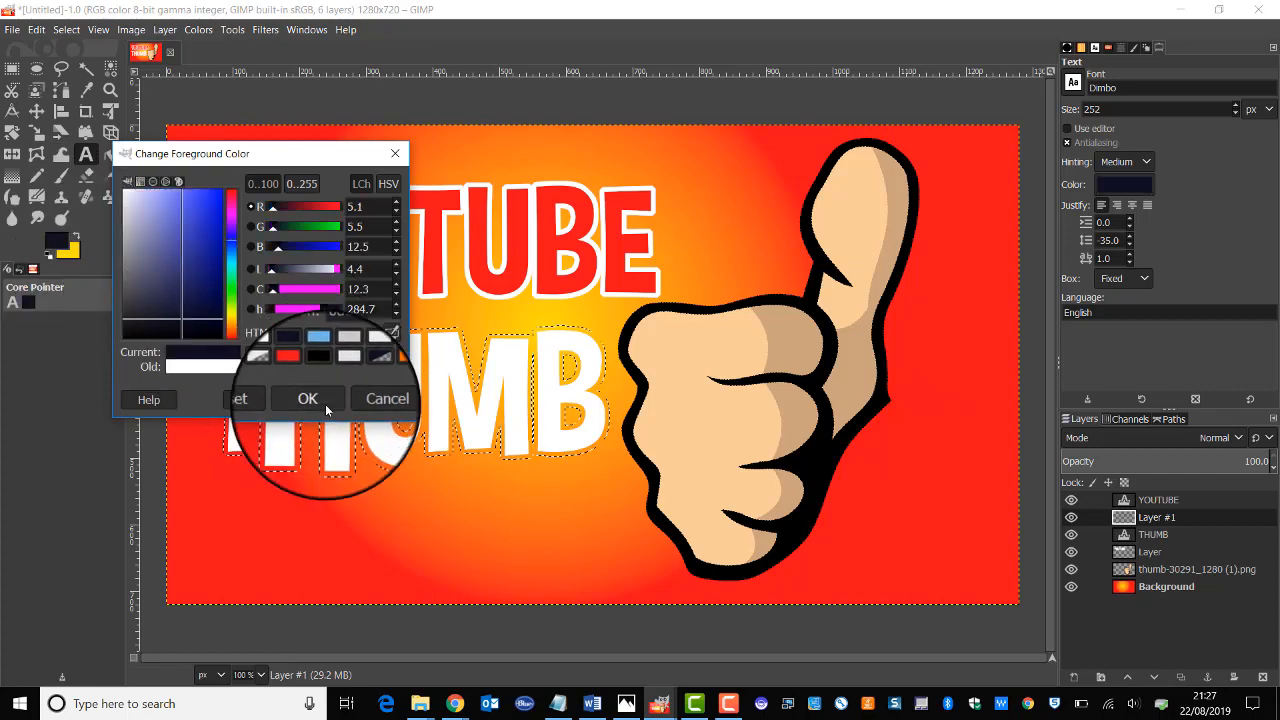
{"action": "left_click", "coordinate": [322, 406]}
{"action": "left_click", "coordinate": [107, 153]}
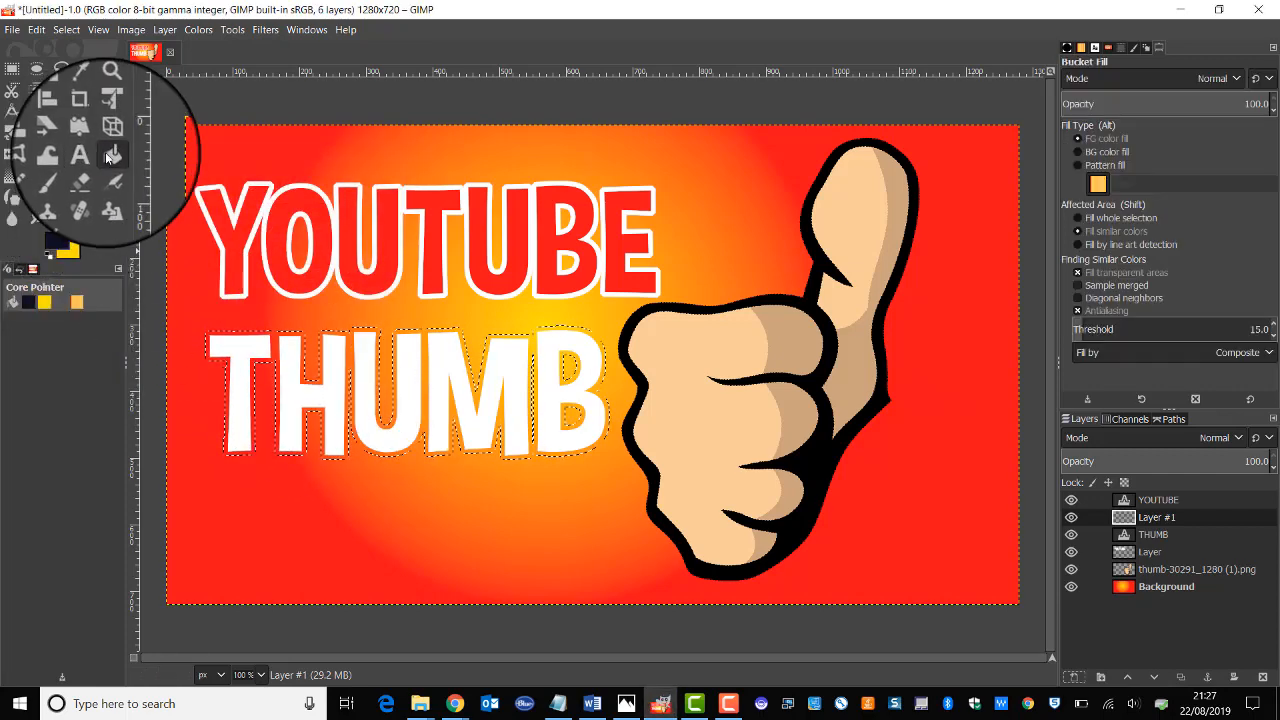
{"action": "left_click", "coordinate": [310, 375]}
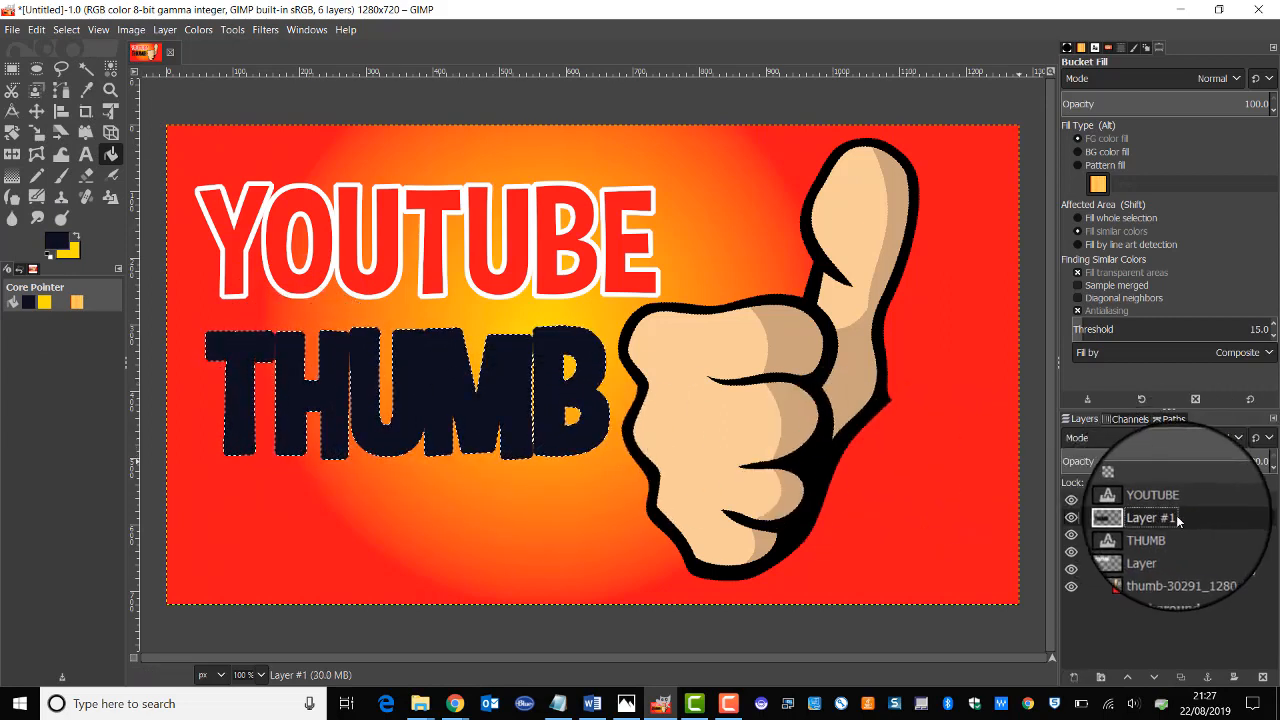
Move the navy-filled layer beneath the THUMB text layer so it forms an outline around the white letters
{"action": "left_click", "coordinate": [1163, 558]}
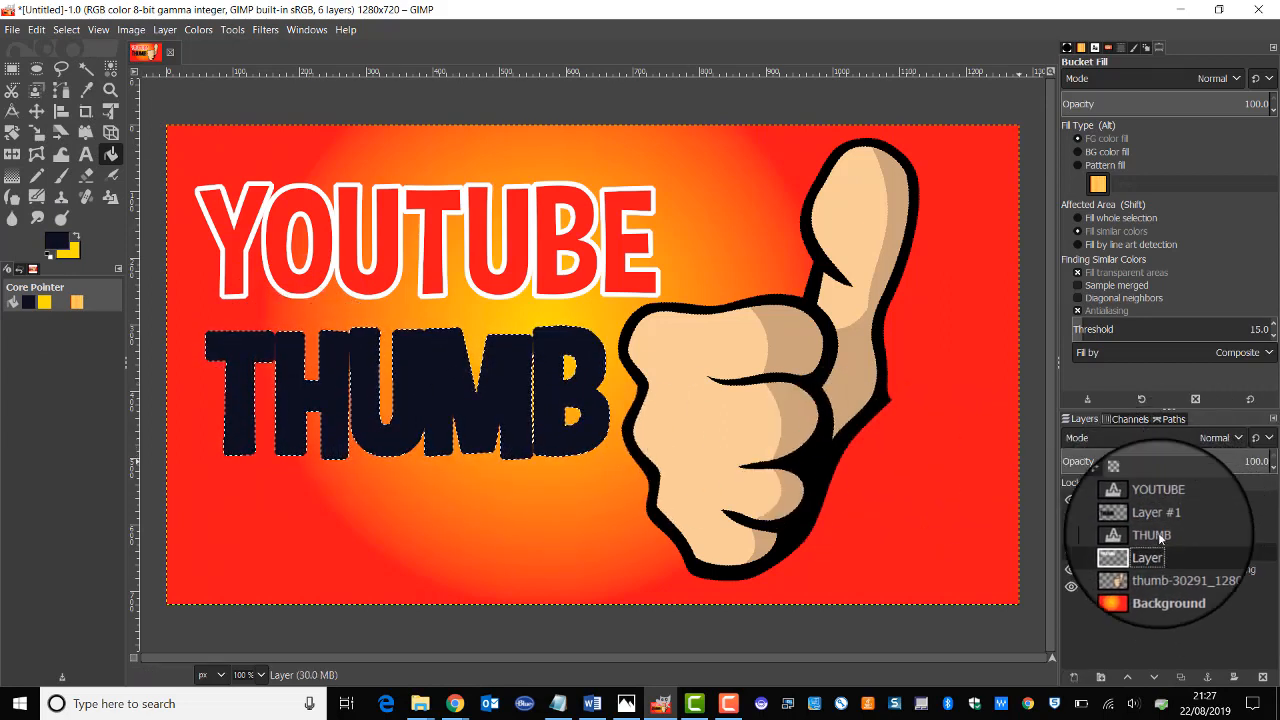
{"action": "left_click", "coordinate": [1160, 537]}
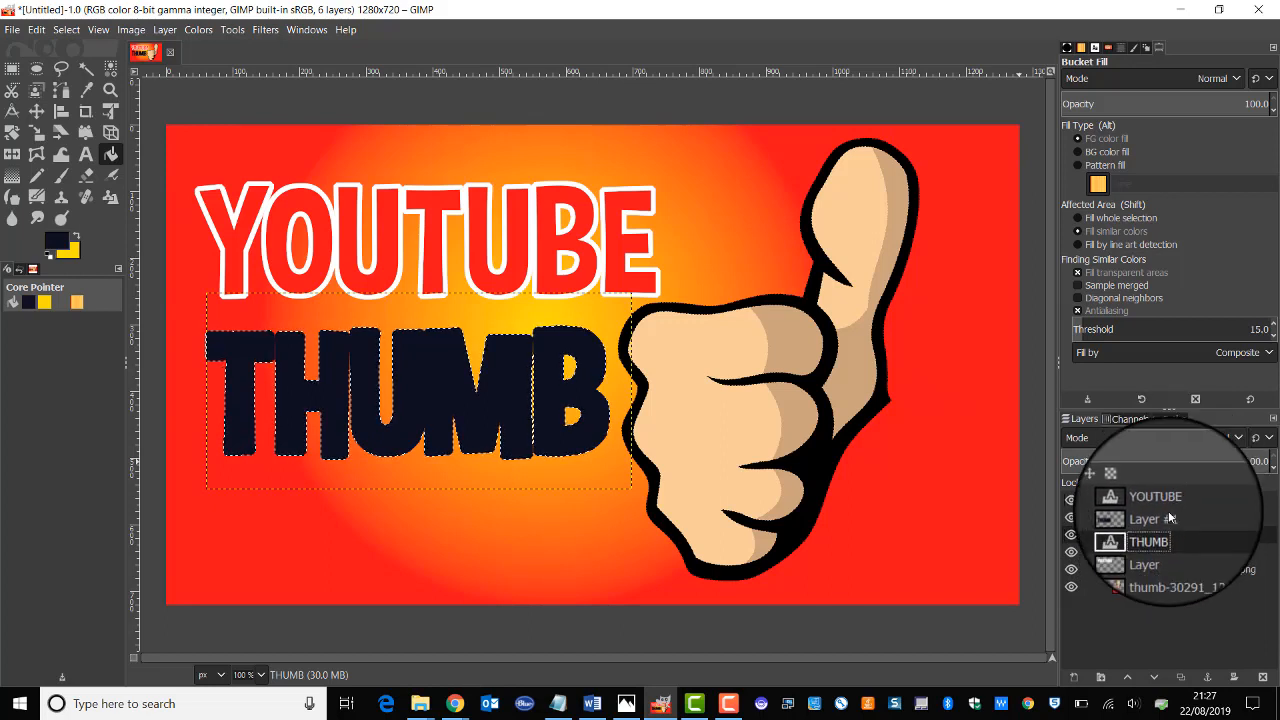
{"action": "left_click", "coordinate": [1170, 518]}
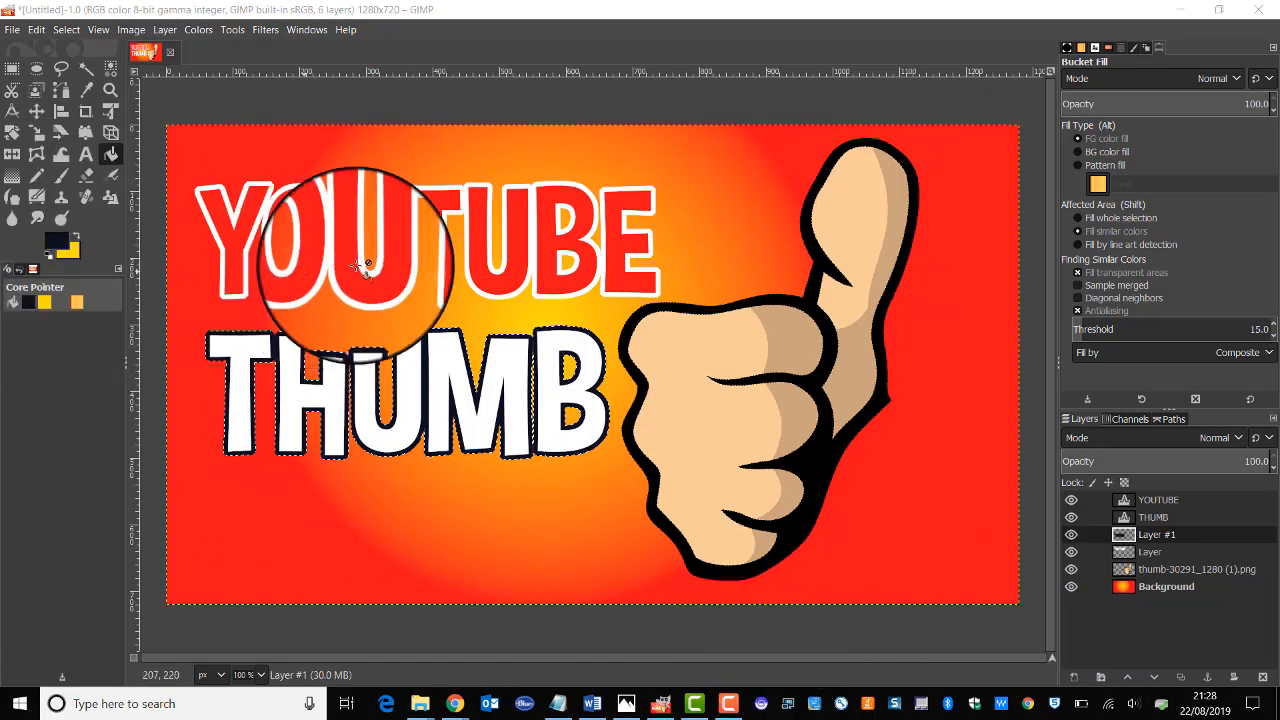
Add the text "tutorial" below THUMB and extend its text box up and outward to align with the word above
{"action": "left_click", "coordinate": [86, 155]}
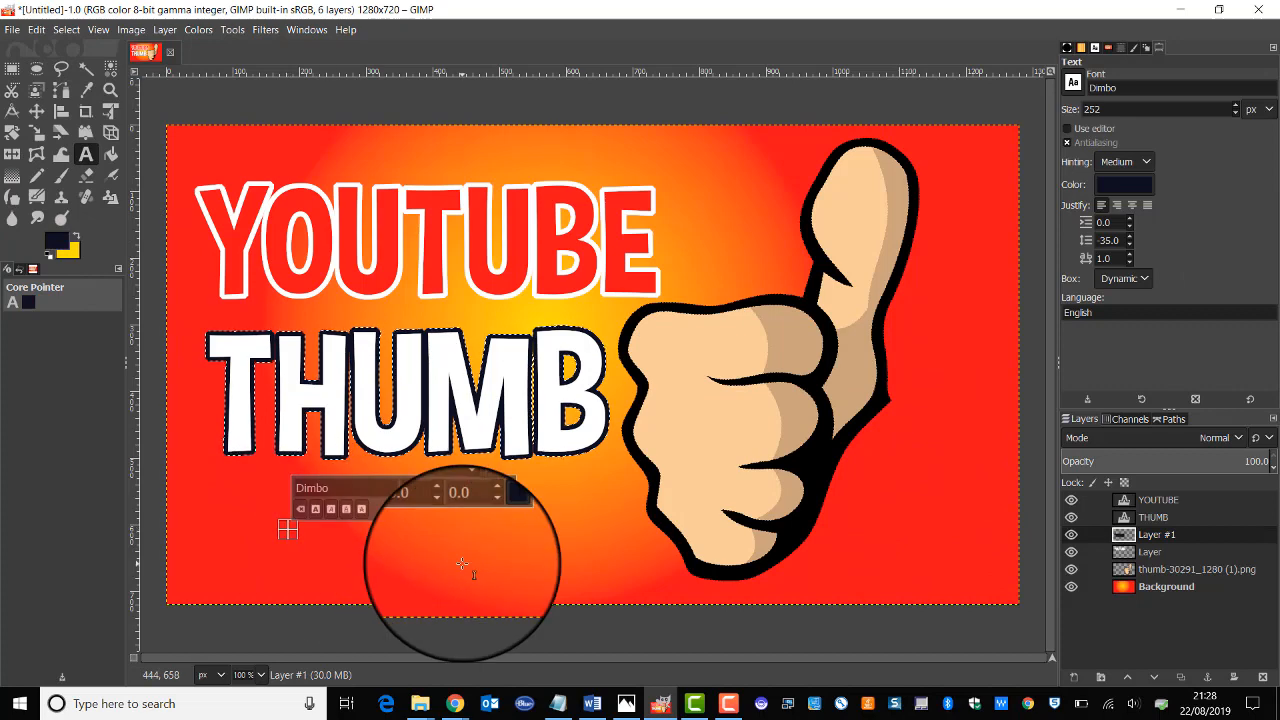
{"action": "key", "text": "ctrl+a"}
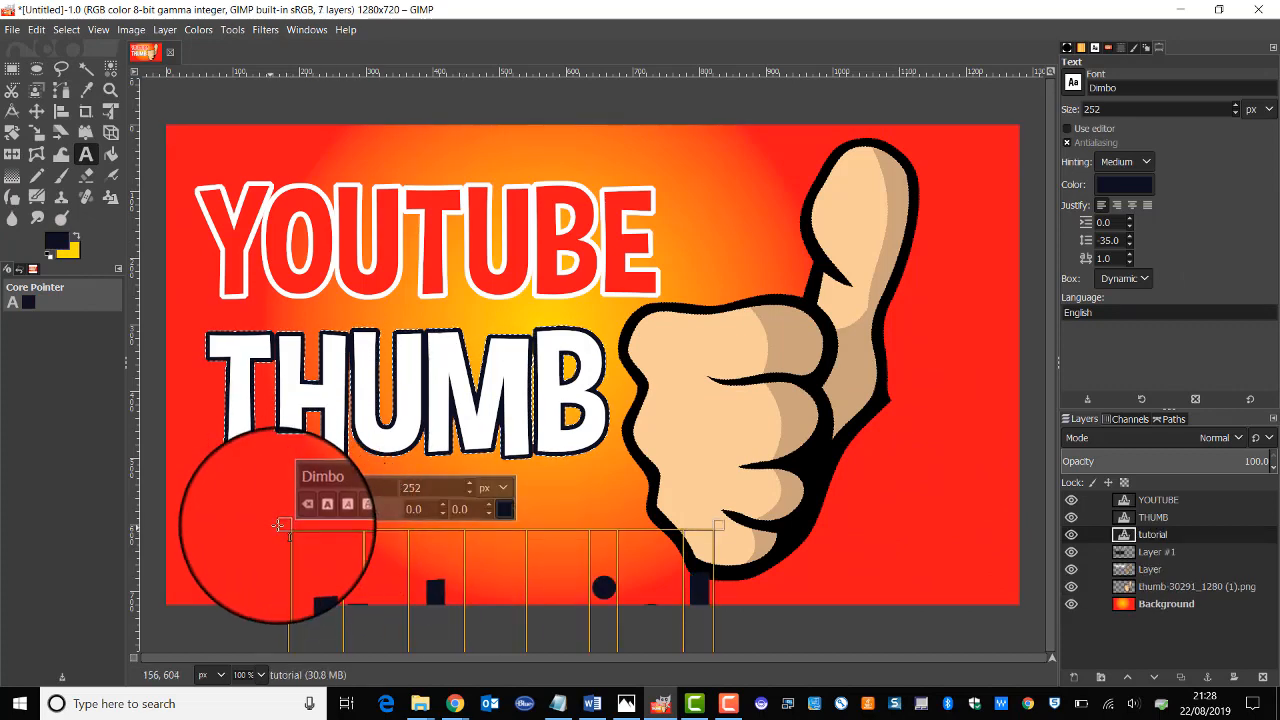
{"action": "left_click_drag", "start_coordinate": [280, 526], "coordinate": [205, 433]}
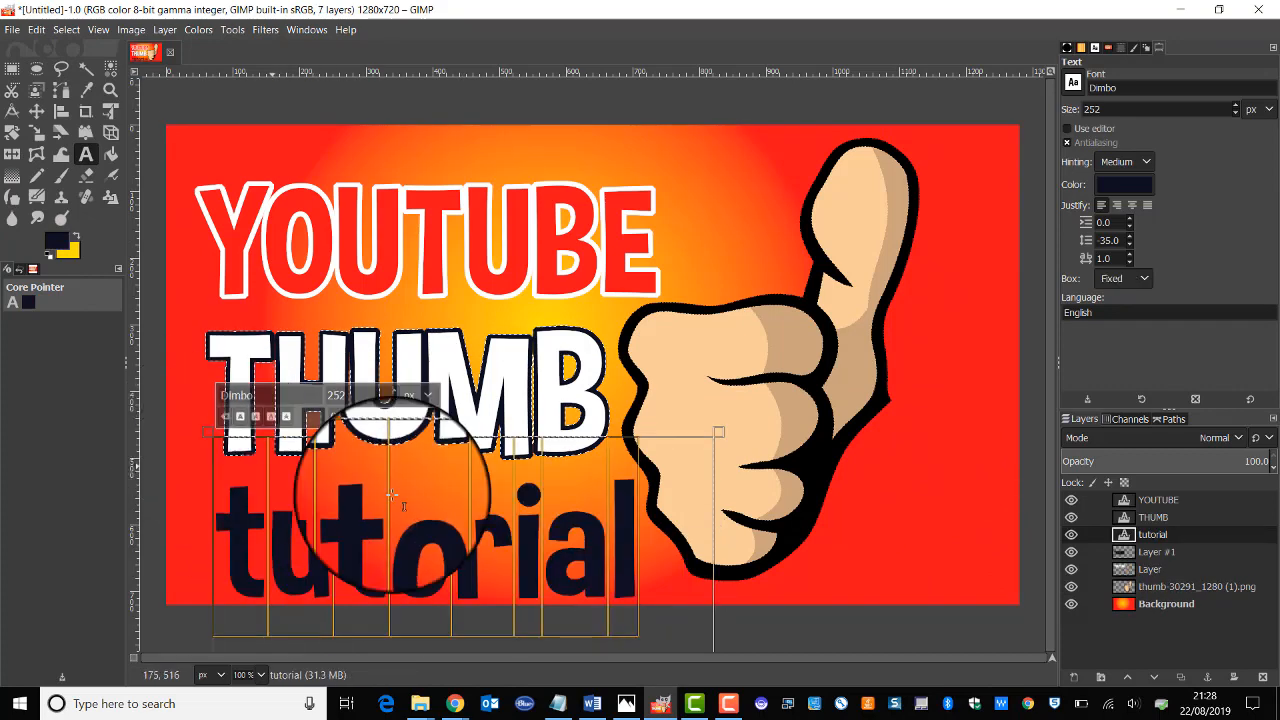
Change the font of the "tutorial" text to Segoe Script Bold
{"action": "left_click", "coordinate": [1066, 75]}
{"action": "scroll", "coordinate": [1150, 170], "scroll_direction": "down", "scroll_amount": 3}
{"action": "scroll", "coordinate": [1159, 171], "scroll_direction": "down", "scroll_amount": 4}
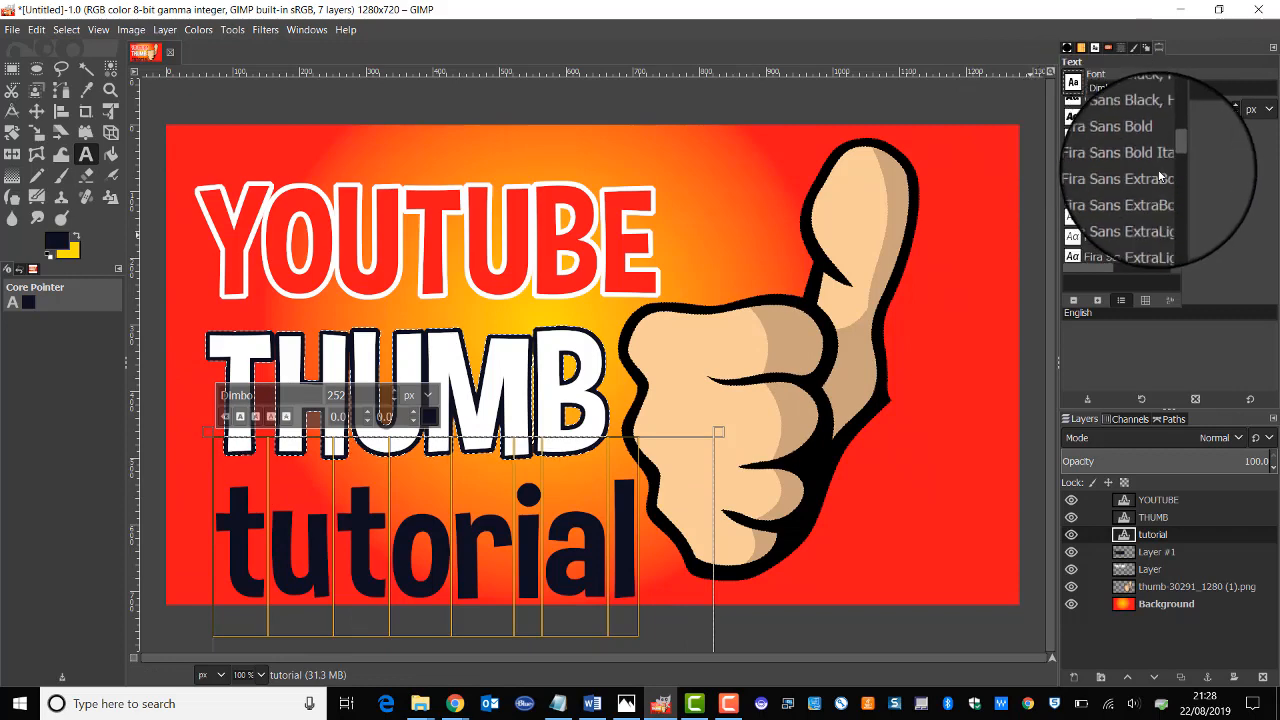
{"action": "left_click_drag", "start_coordinate": [1177, 148], "coordinate": [1176, 221]}
{"action": "scroll", "coordinate": [1133, 168], "scroll_direction": "up", "scroll_amount": 5}
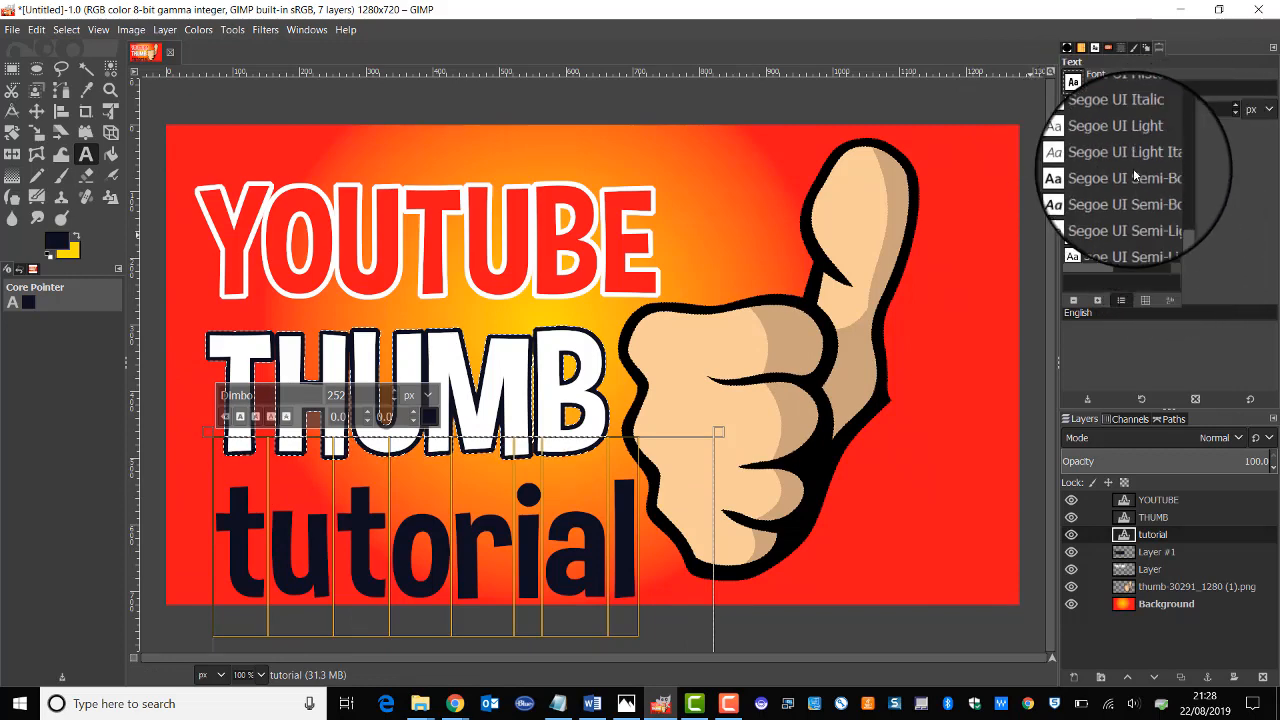
{"action": "scroll", "coordinate": [1135, 182], "scroll_direction": "up", "scroll_amount": 3}
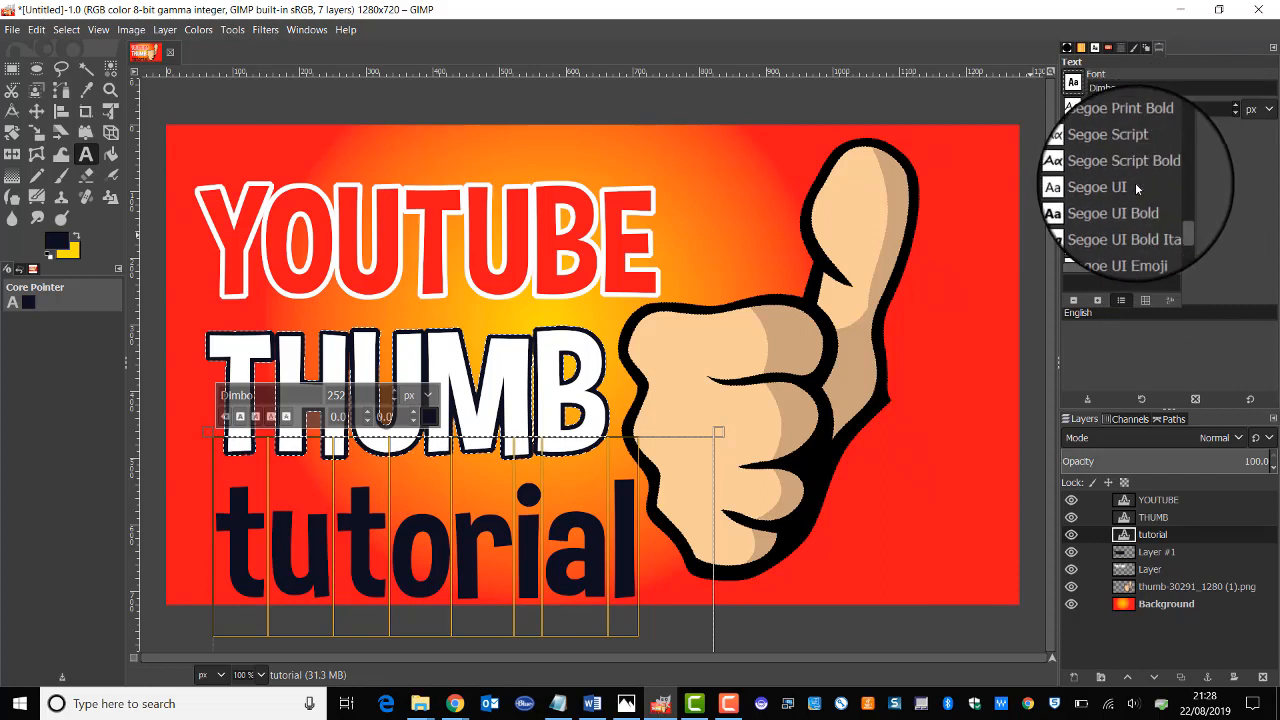
{"action": "left_click", "coordinate": [1144, 167]}
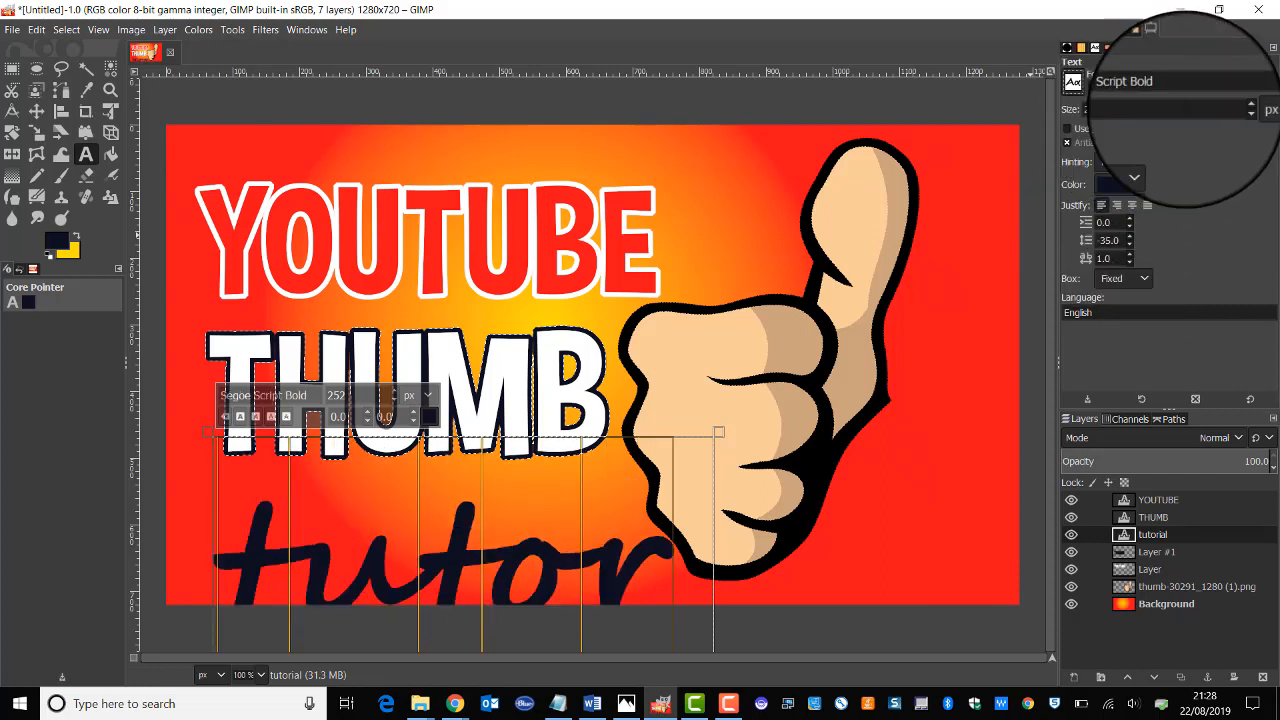
Set the "tutorial" text size to 147 px and adjust its text box so the word sits slightly lower and further left
{"action": "scroll", "coordinate": [1238, 118], "scroll_direction": "down", "scroll_amount": 10}
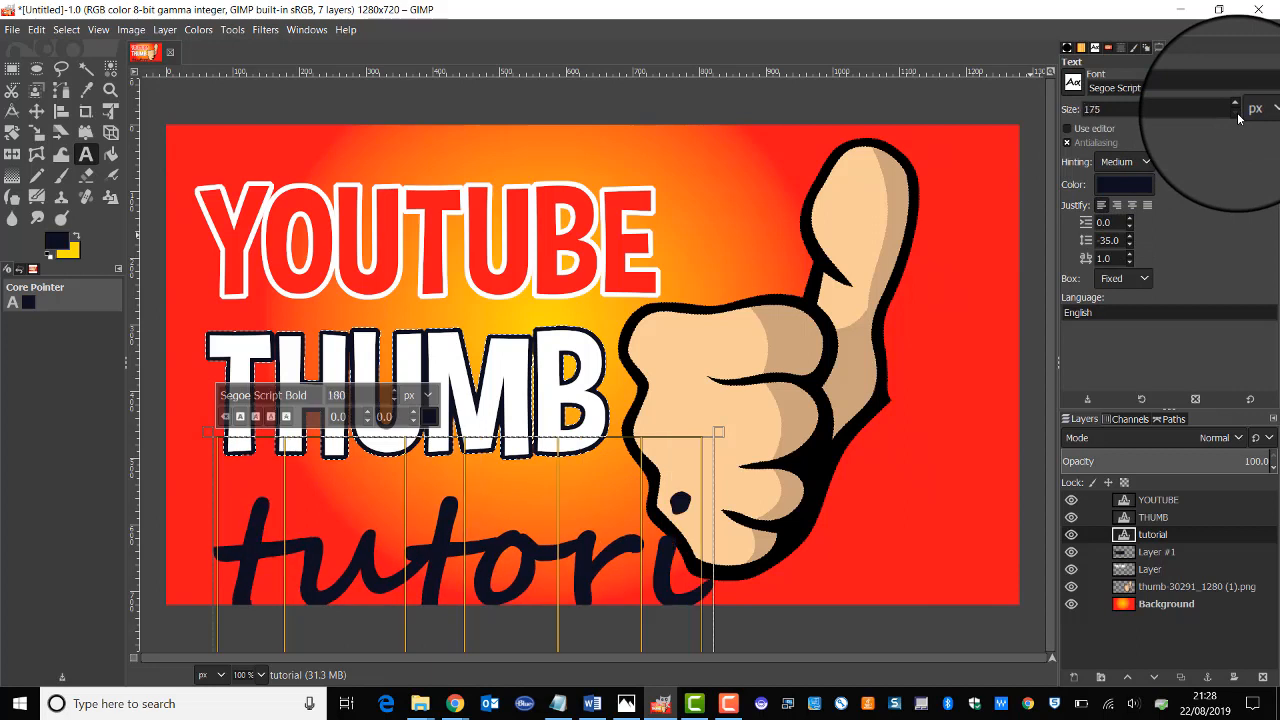
{"action": "scroll", "coordinate": [1238, 118], "scroll_direction": "down", "scroll_amount": 7}
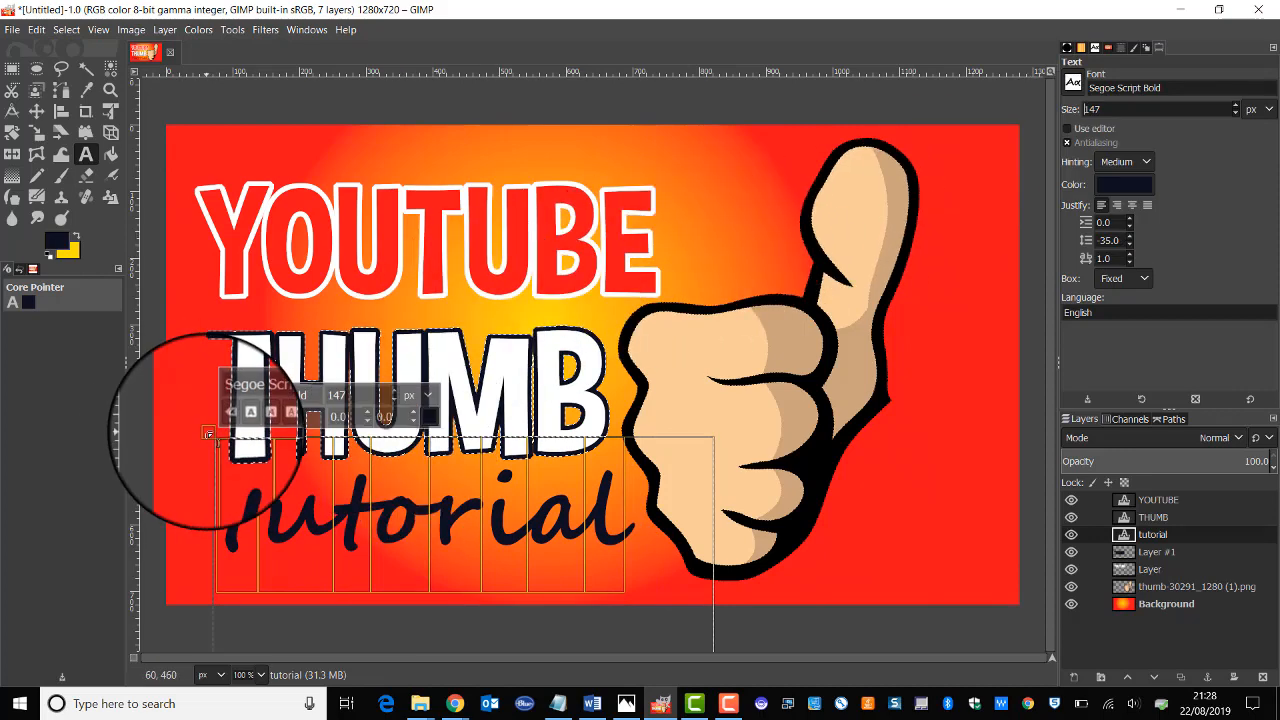
{"action": "left_click_drag", "start_coordinate": [207, 432], "coordinate": [194, 442]}
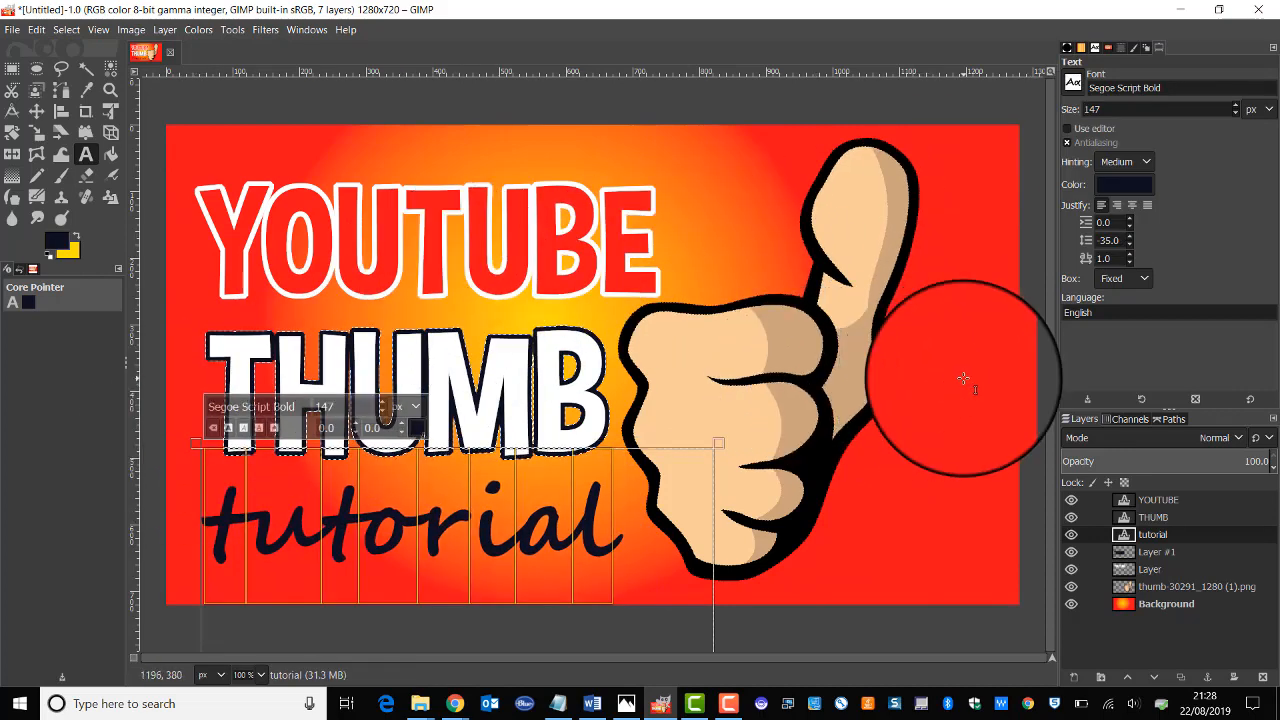
Set the "tutorial" text colour to bright yellow (ffe903)
{"action": "left_click", "coordinate": [1124, 184]}
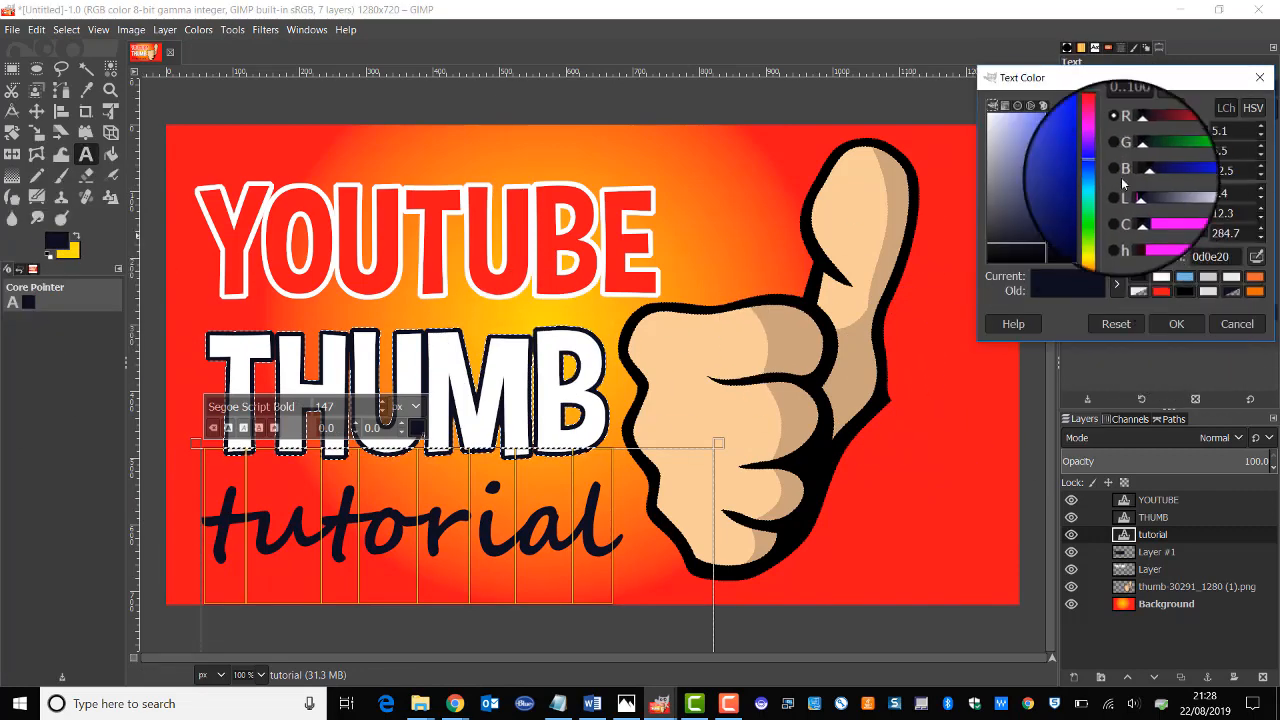
{"action": "left_click_drag", "start_coordinate": [1097, 237], "coordinate": [1097, 240]}
{"action": "left_click_drag", "start_coordinate": [1083, 145], "coordinate": [1087, 111]}
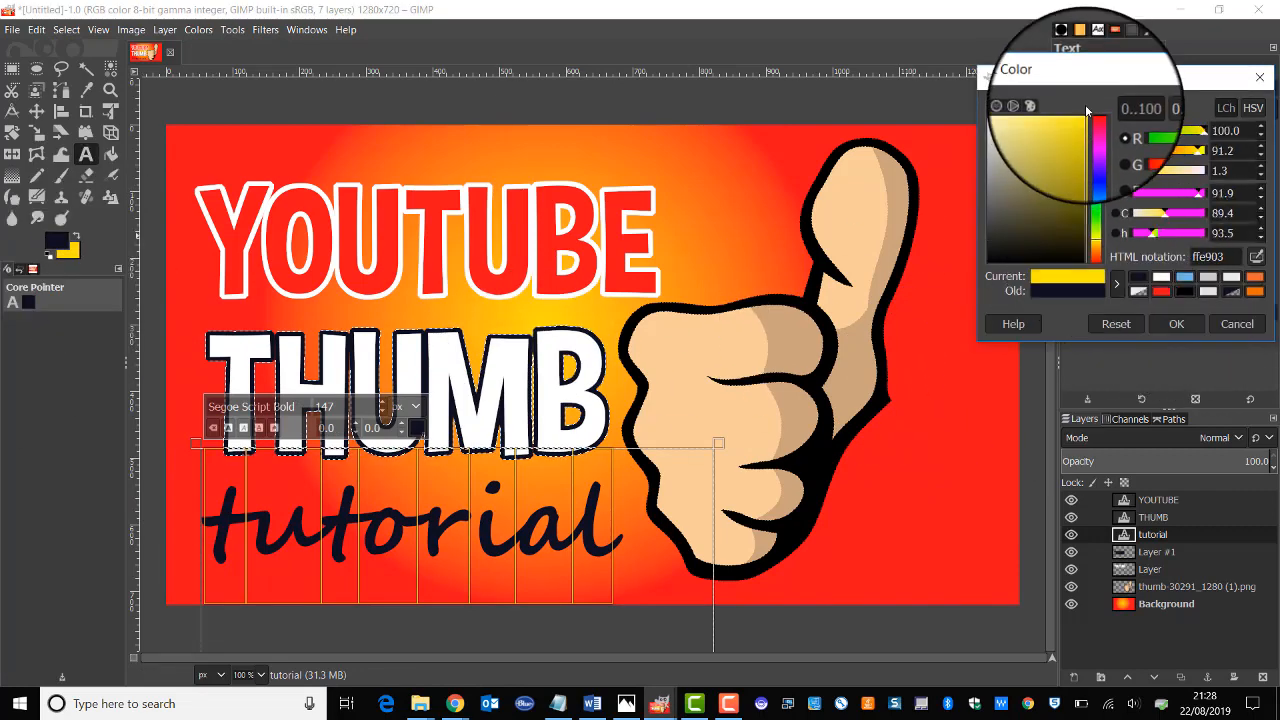
{"action": "left_click", "coordinate": [1182, 325]}
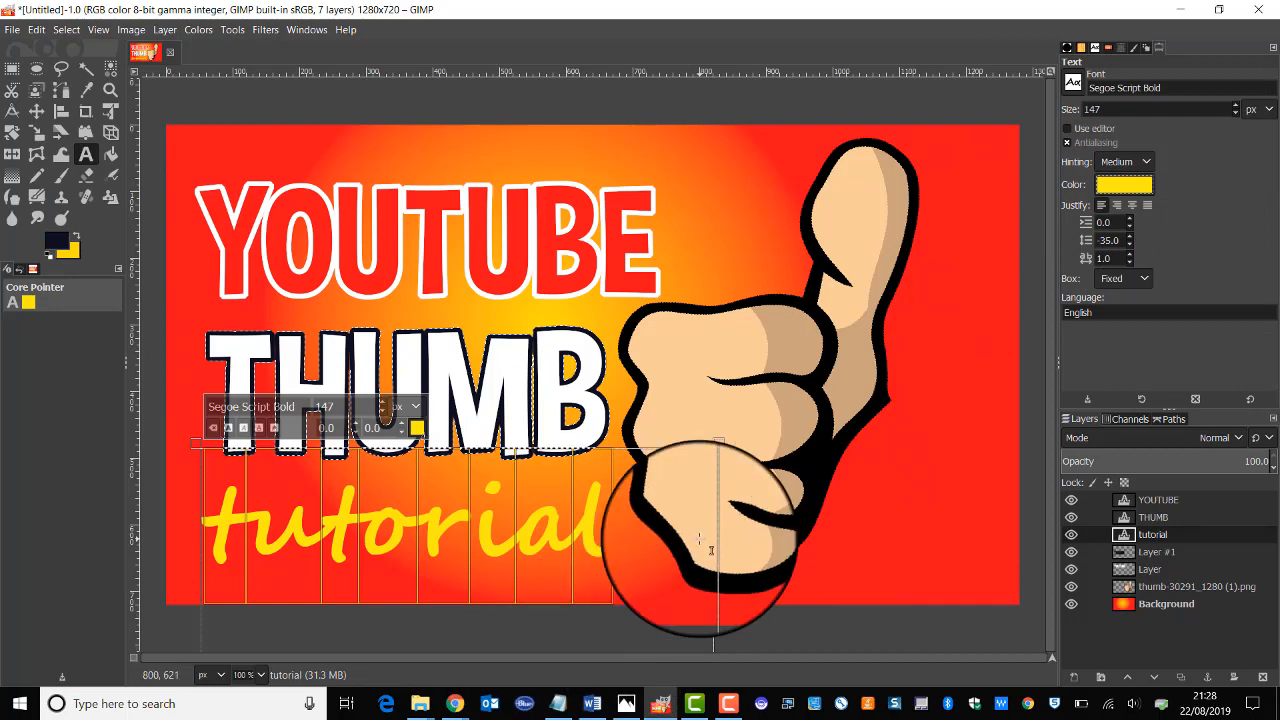
Turn the "tutorial" layer's alpha into a selection and switch to the Gradient tool
{"action": "right_click", "coordinate": [1157, 537]}
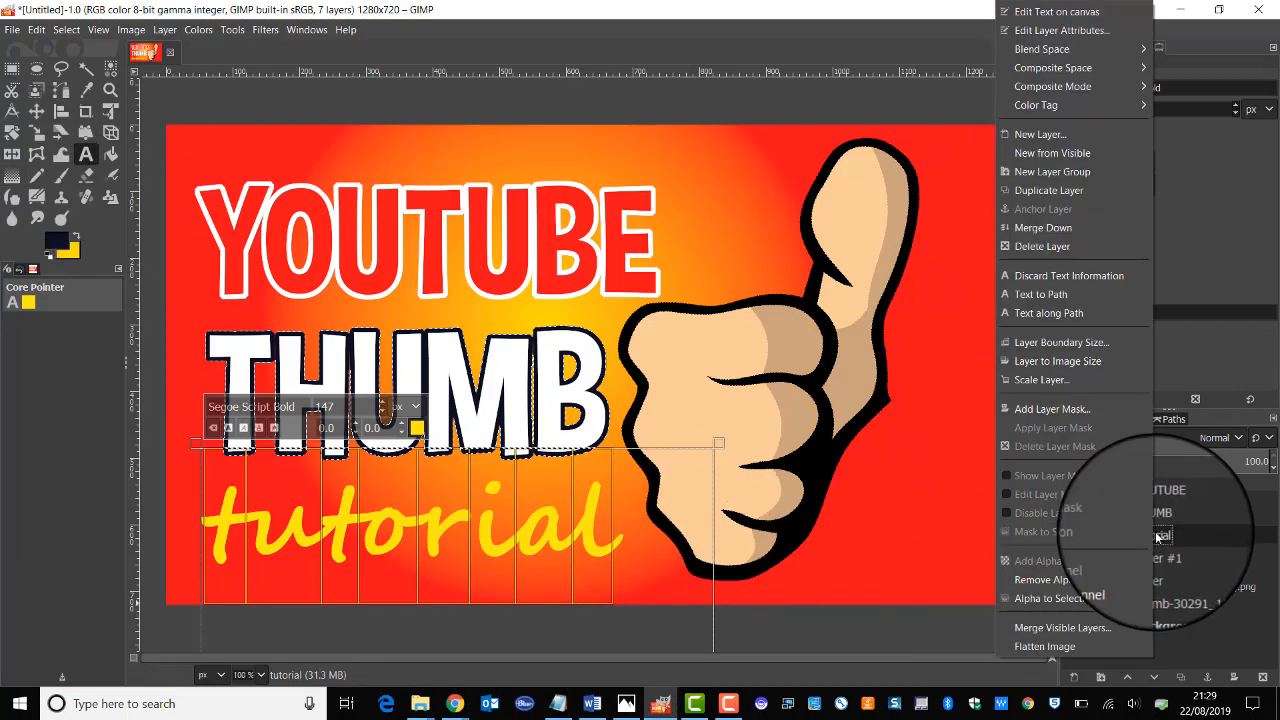
{"action": "left_click", "coordinate": [1060, 675]}
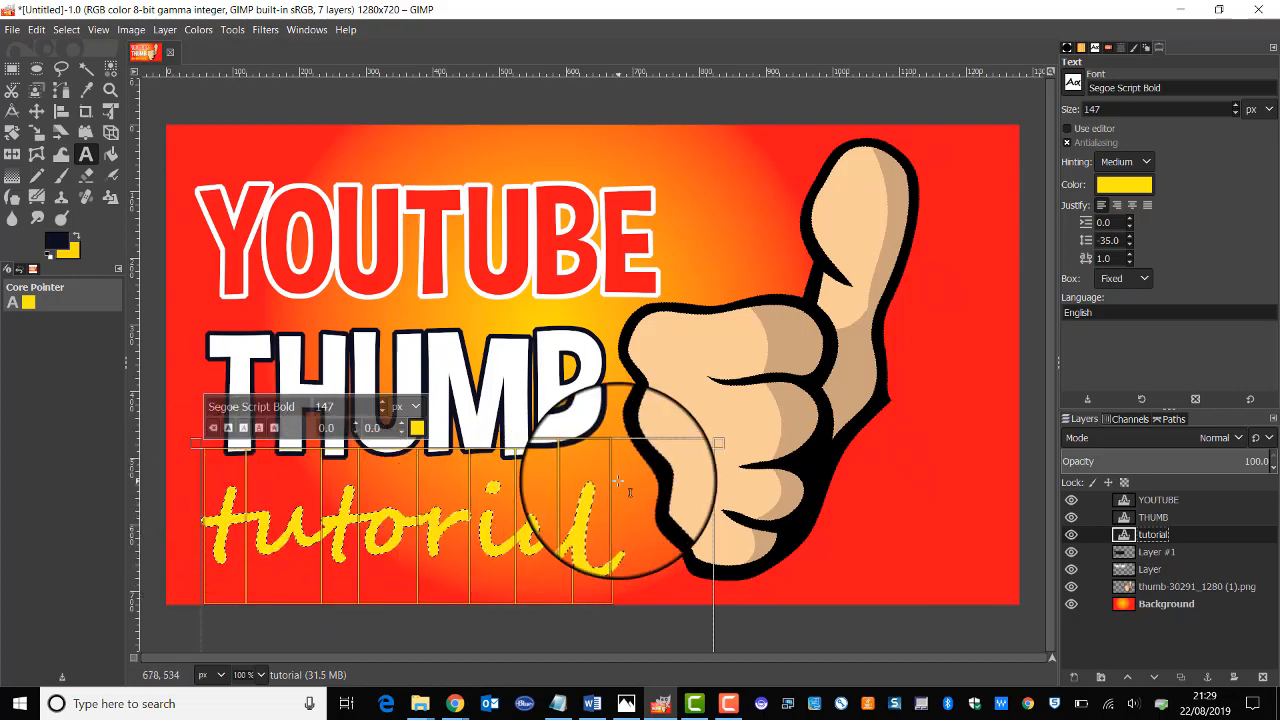
{"action": "left_click", "coordinate": [14, 180]}
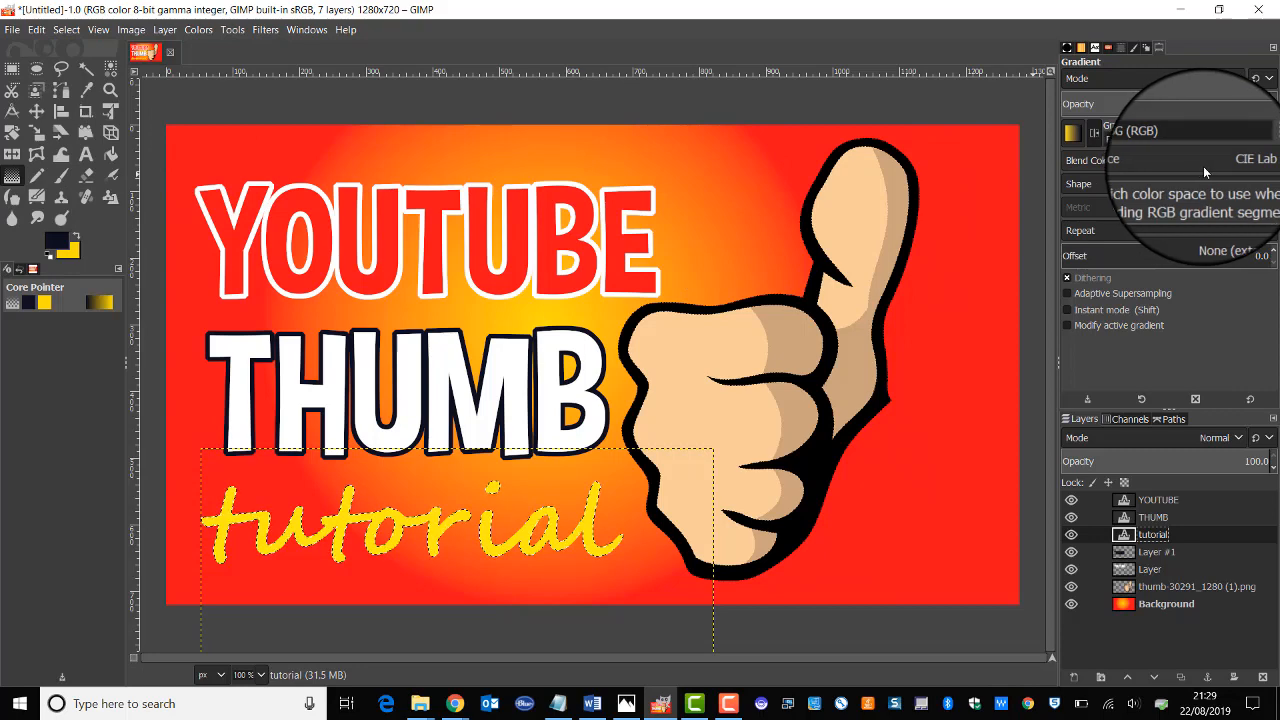
Set the foreground colour to pale yellow and draw a short radial FG to BG gradient across the selected "tutorial" letters
{"action": "left_click", "coordinate": [57, 241]}
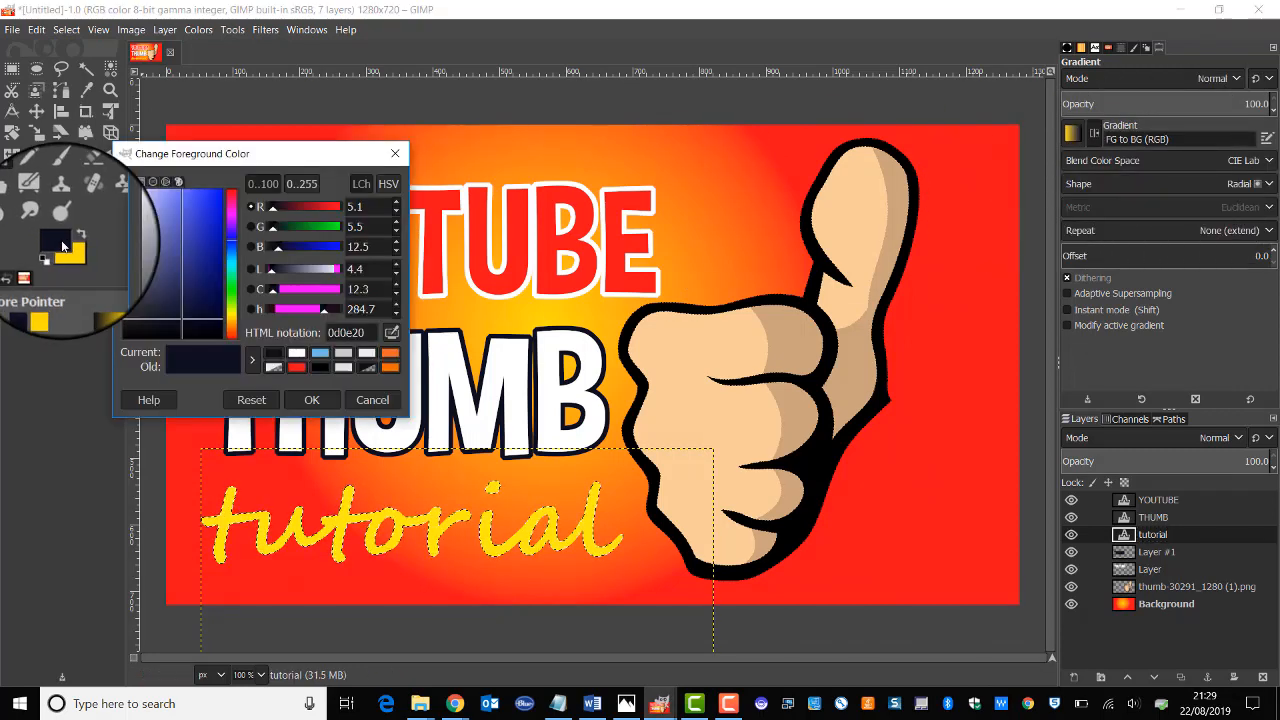
{"action": "left_click", "coordinate": [230, 318]}
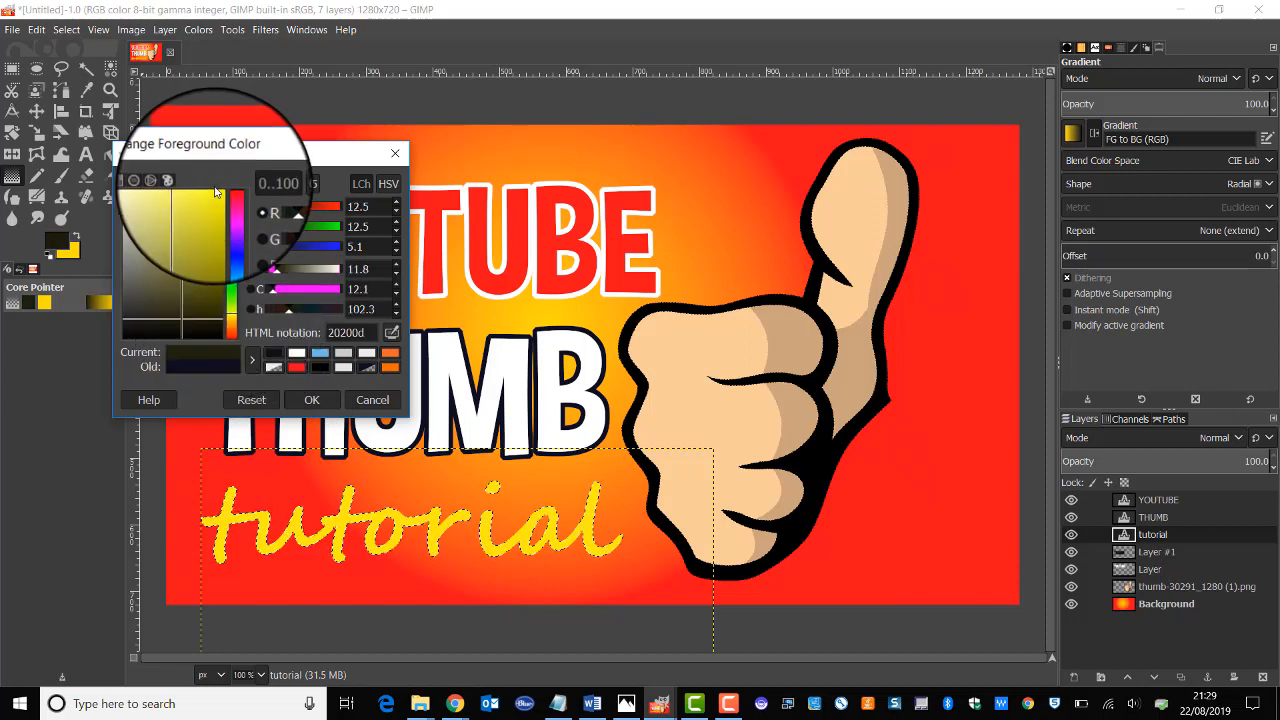
{"action": "left_click_drag", "start_coordinate": [215, 195], "coordinate": [167, 183]}
{"action": "left_click", "coordinate": [311, 399]}
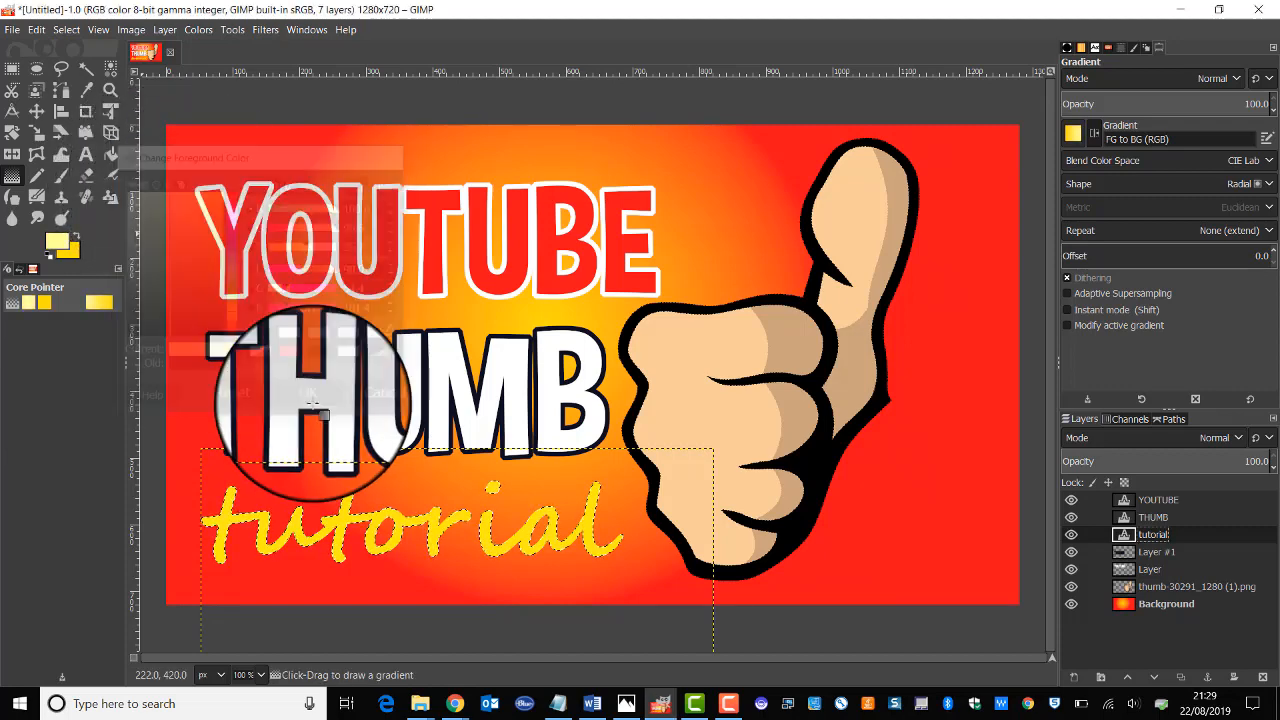
{"action": "left_click_drag", "start_coordinate": [392, 571], "coordinate": [383, 525]}
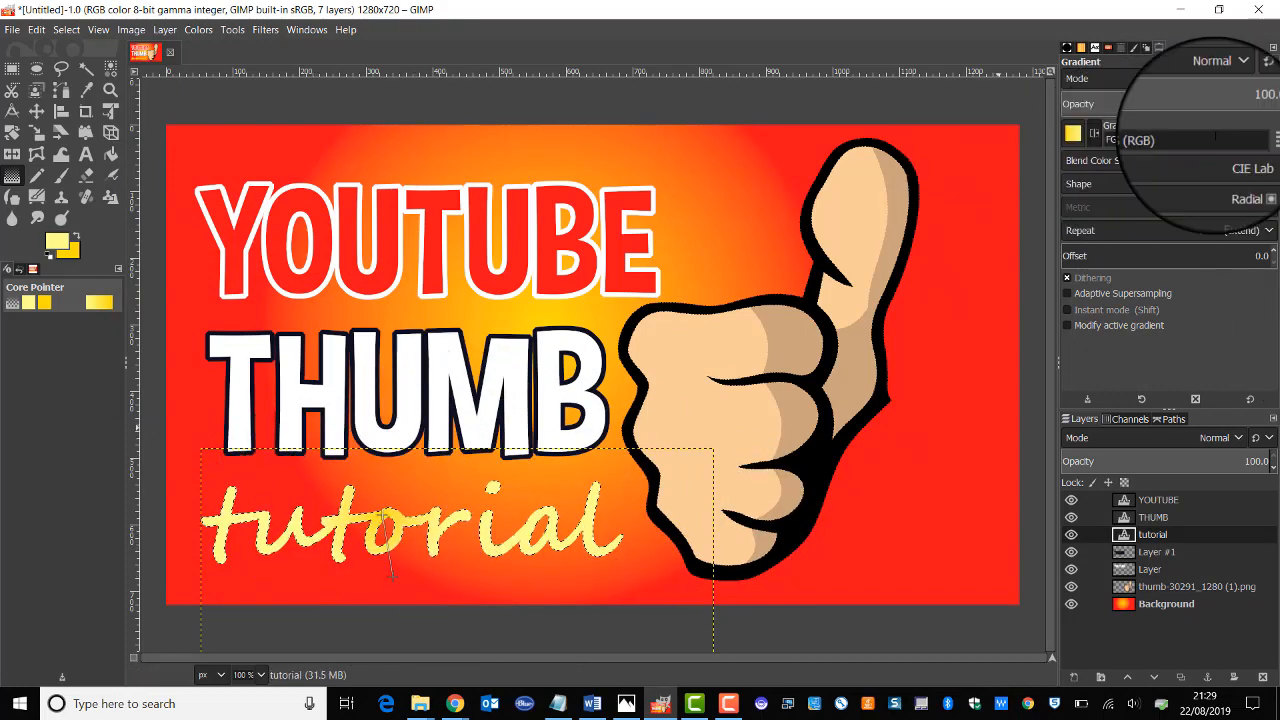
Change the gradient shape to Linear and draw a short FG to BG gradient downward across the selected "tutorial" letters
{"action": "left_click", "coordinate": [1209, 181]}
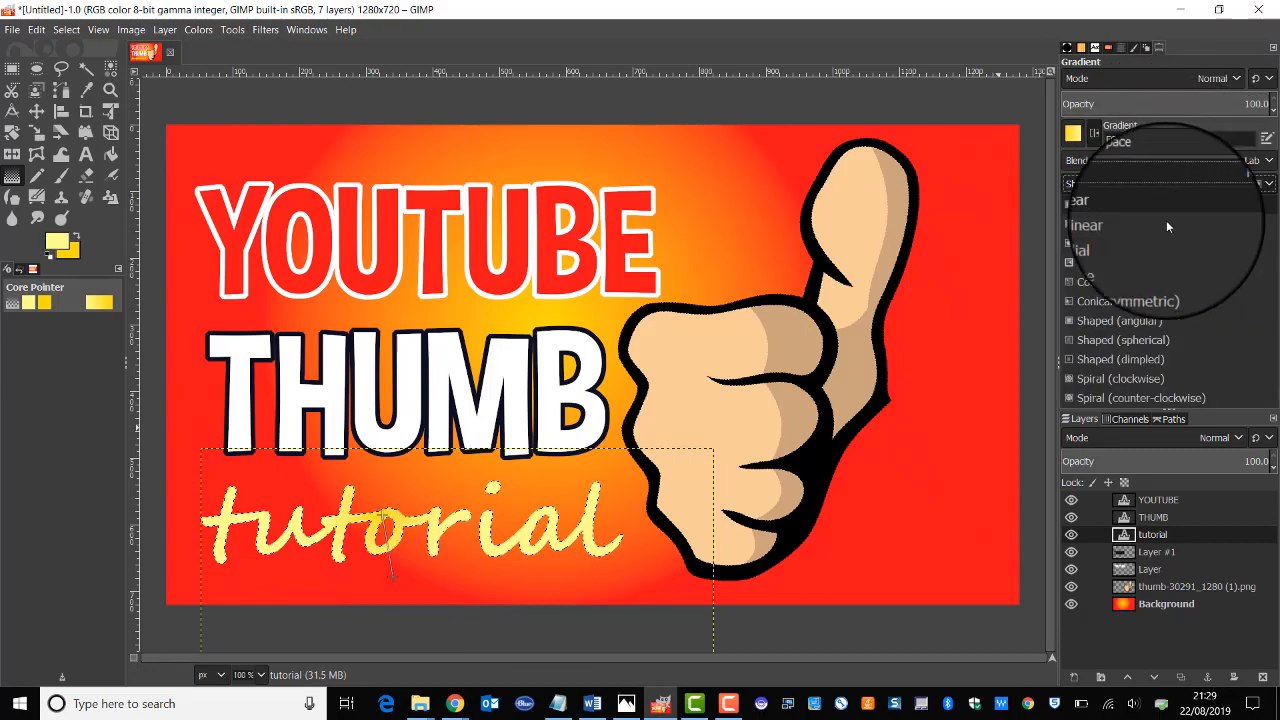
{"action": "left_click", "coordinate": [1149, 205]}
{"action": "left_click_drag", "start_coordinate": [300, 490], "coordinate": [309, 571]}
{"action": "left_click_drag", "start_coordinate": [352, 489], "coordinate": [374, 591]}
{"action": "left_click_drag", "start_coordinate": [422, 488], "coordinate": [432, 575]}
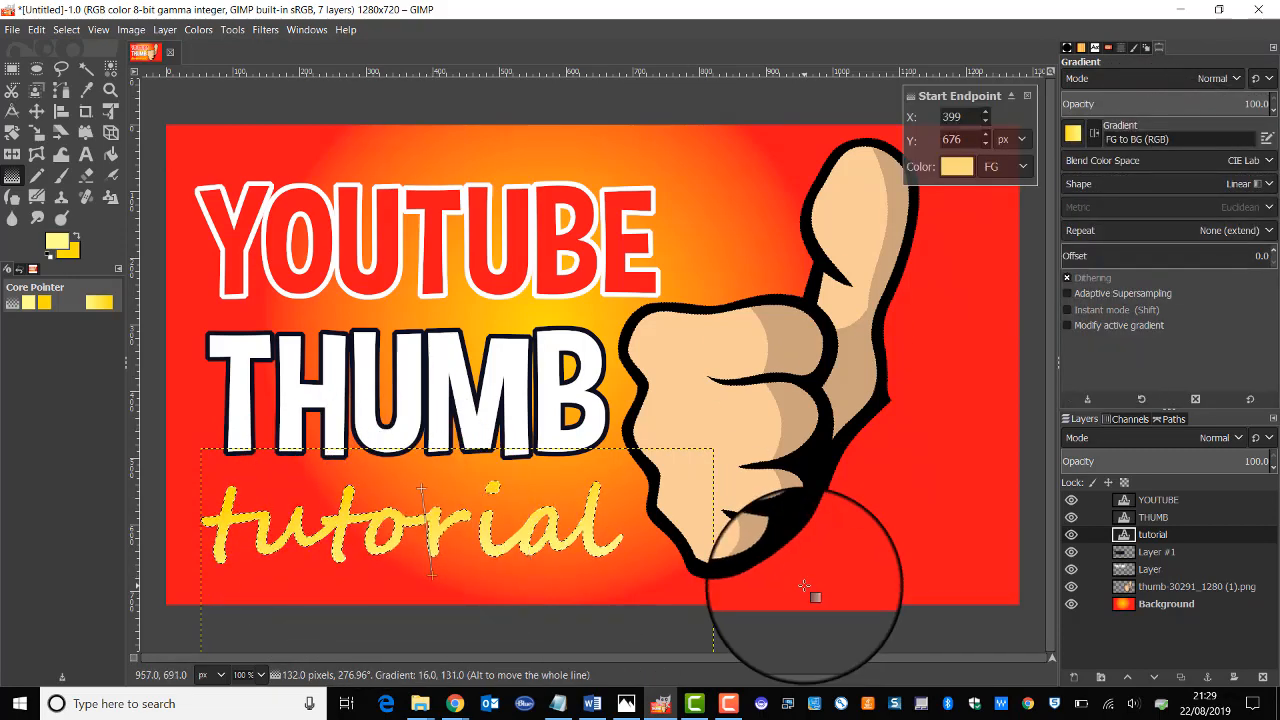
Nudge the "tutorial" layer slightly upward, then make the YOUTUBE layer active and clear the selection
{"action": "left_click", "coordinate": [36, 111]}
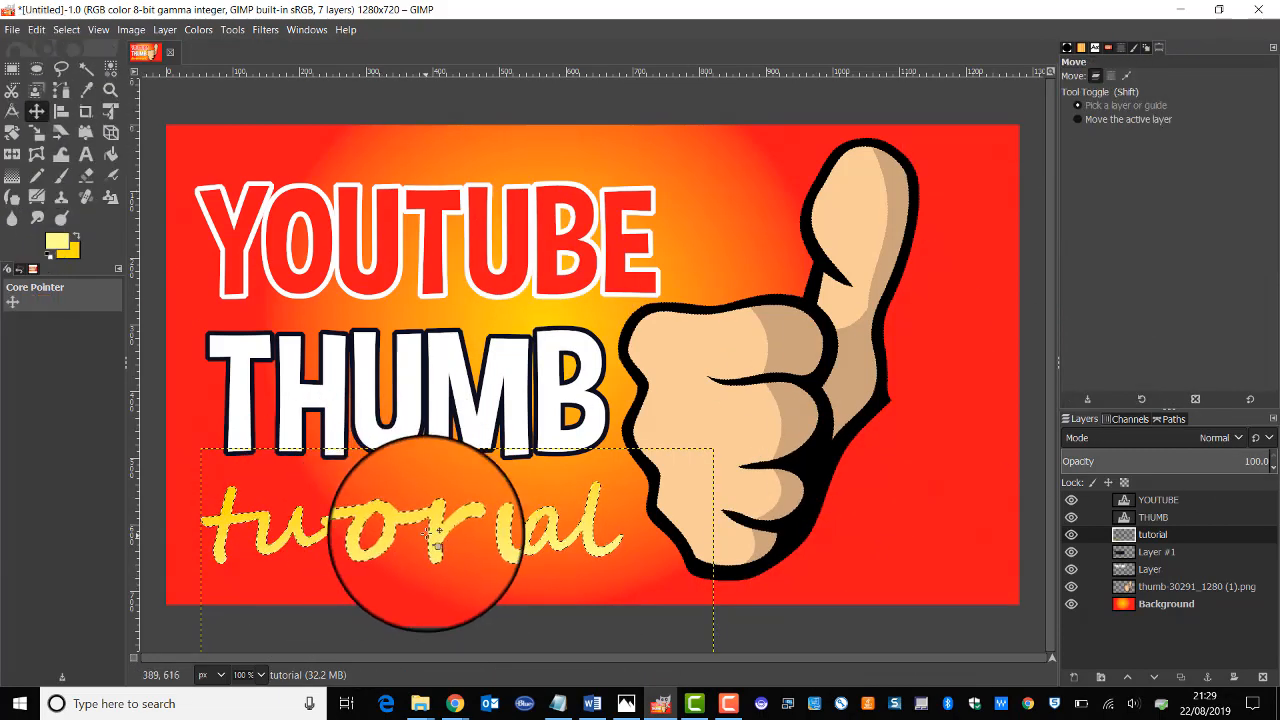
{"action": "left_click_drag", "start_coordinate": [437, 530], "coordinate": [439, 521]}
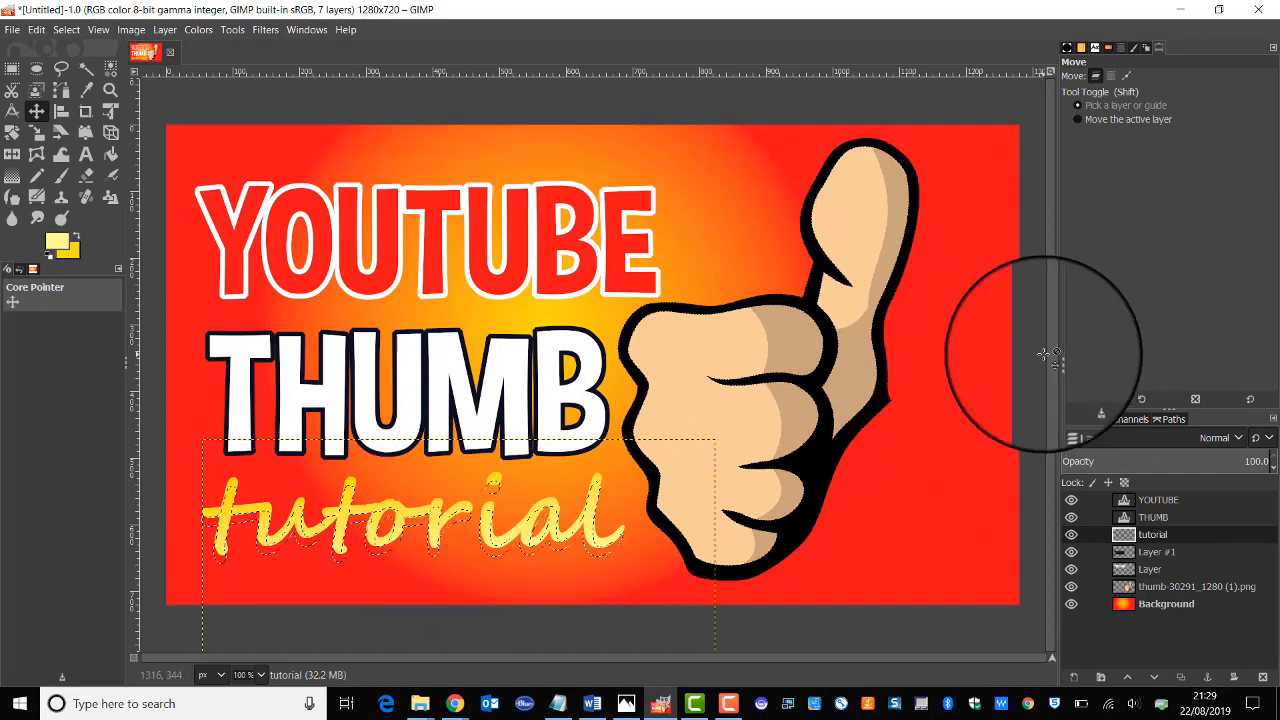
{"action": "left_click", "coordinate": [1174, 502]}
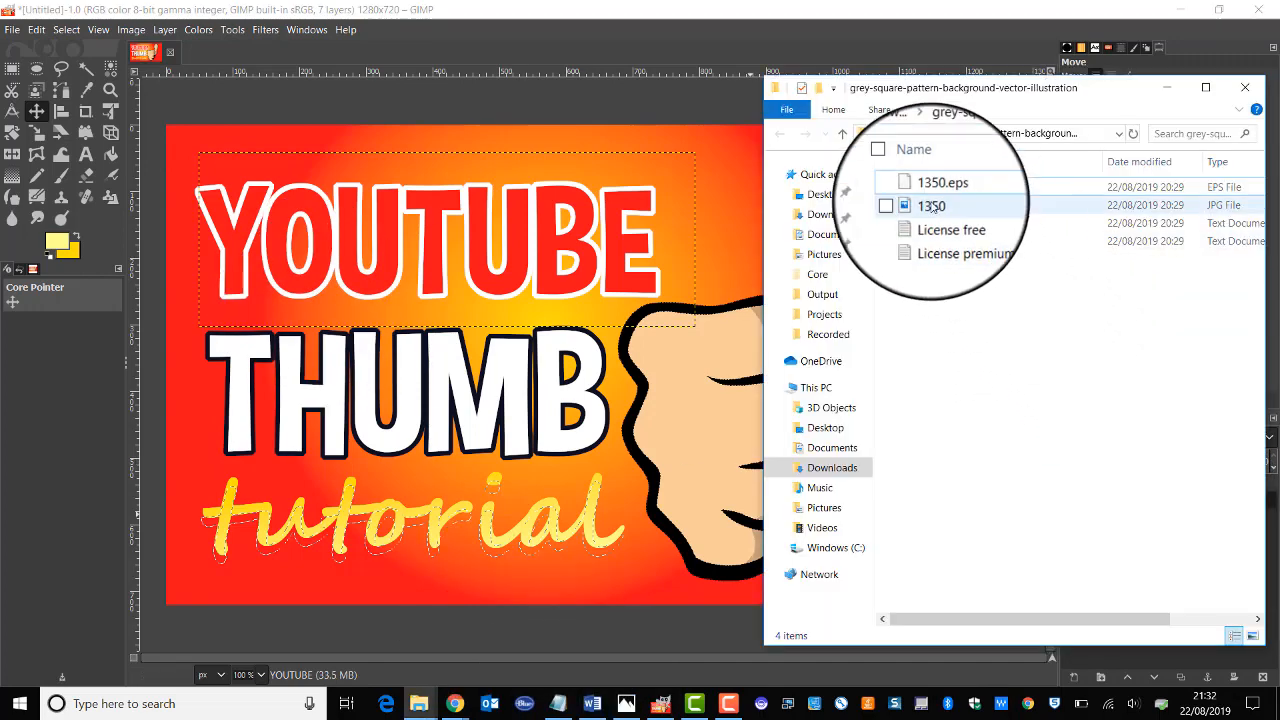
{"action": "left_click", "coordinate": [79, 33]}
{"action": "left_click", "coordinate": [86, 68]}
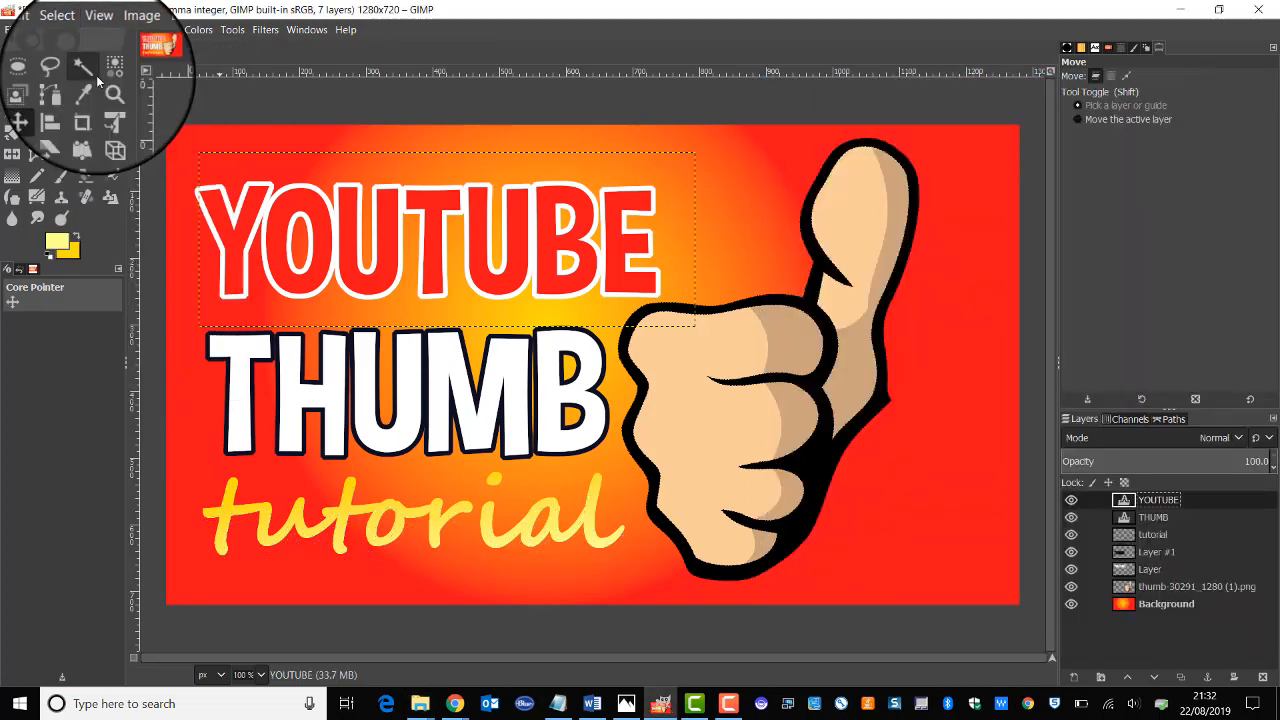
Import 1350.eps from the grey-square-pattern-background-vector-illustration folder as a new layer above YOUTUBE, keeping the default PostScript settings
{"action": "mouse_move", "coordinate": [420, 706]}
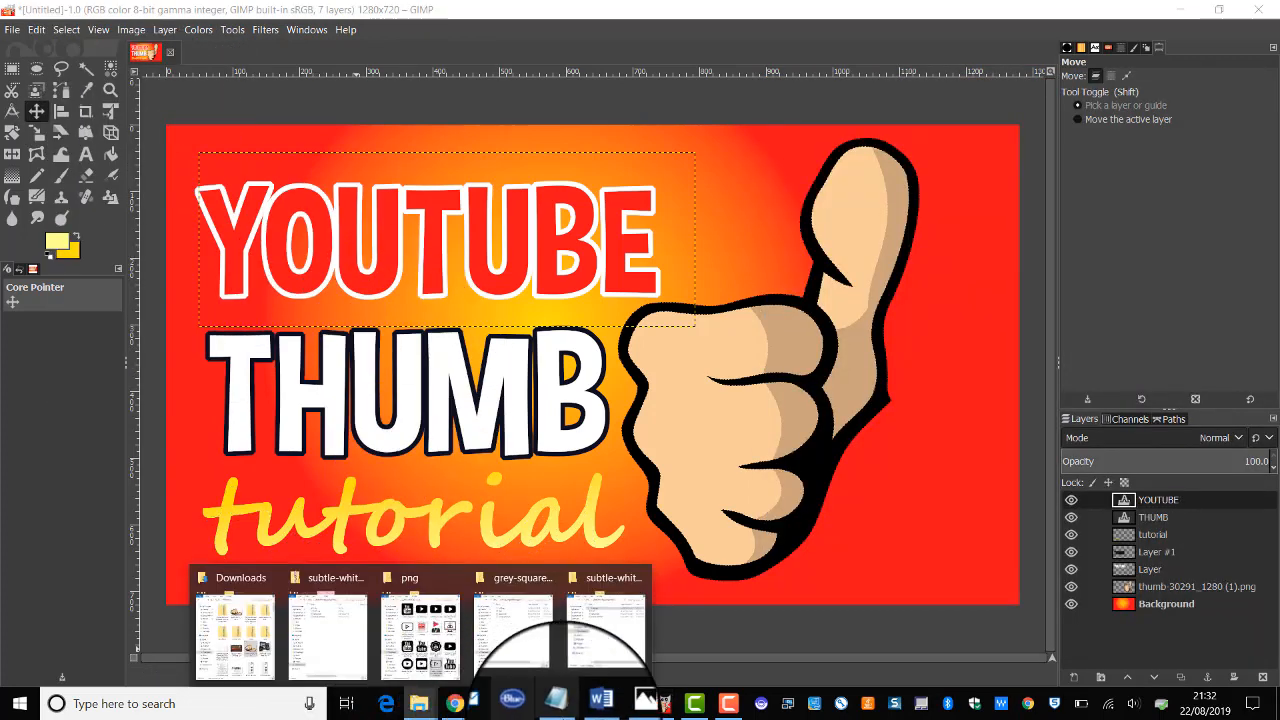
{"action": "left_click", "coordinate": [610, 640]}
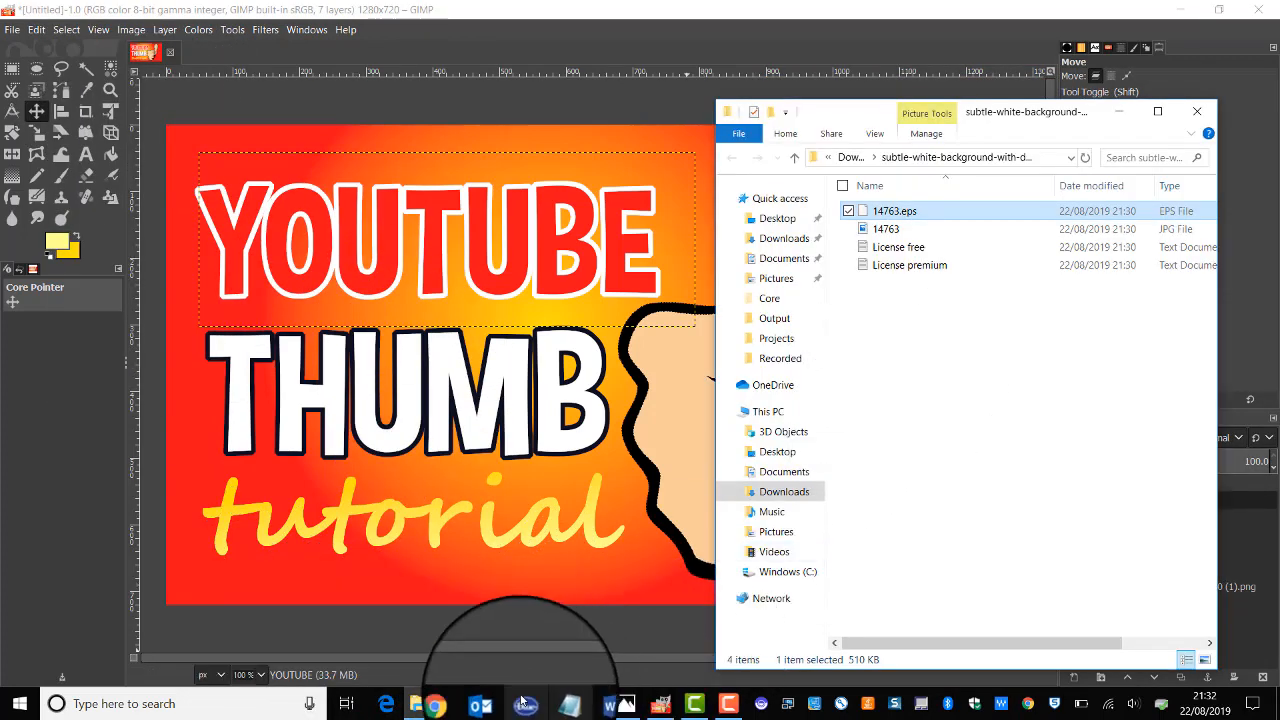
{"action": "mouse_move", "coordinate": [420, 706]}
{"action": "left_click", "coordinate": [510, 640]}
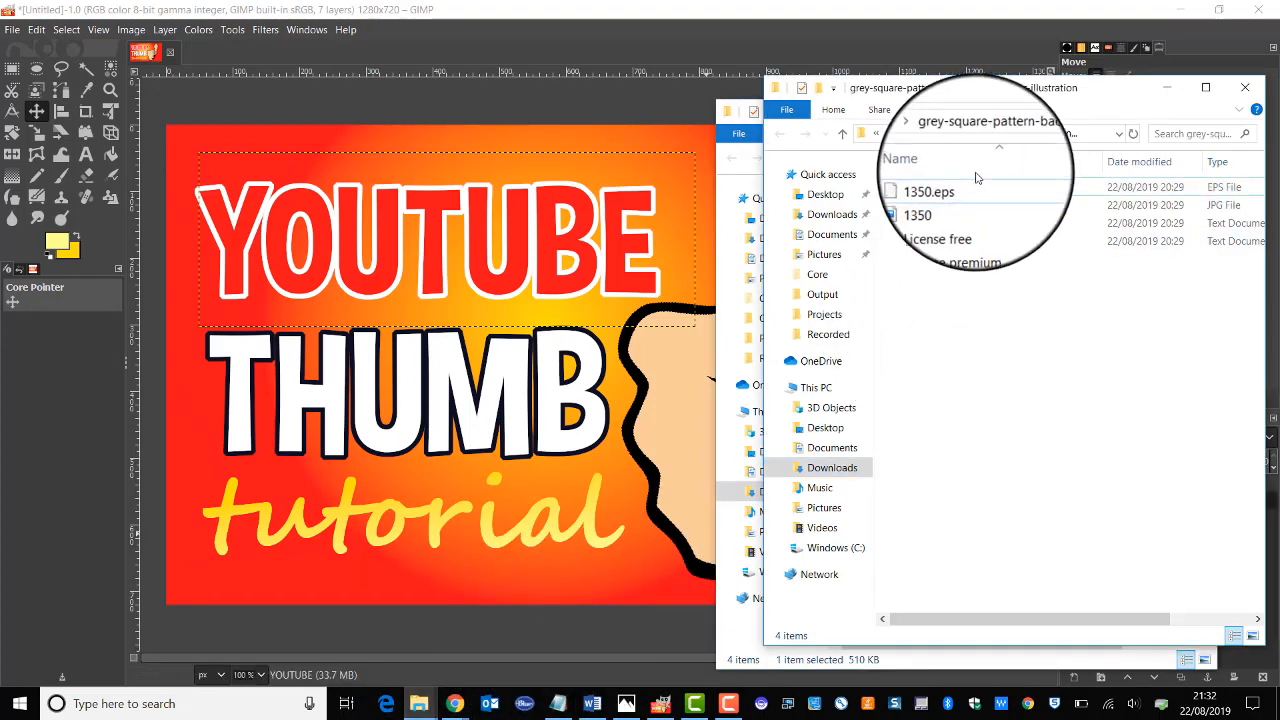
{"action": "left_click", "coordinate": [937, 187]}
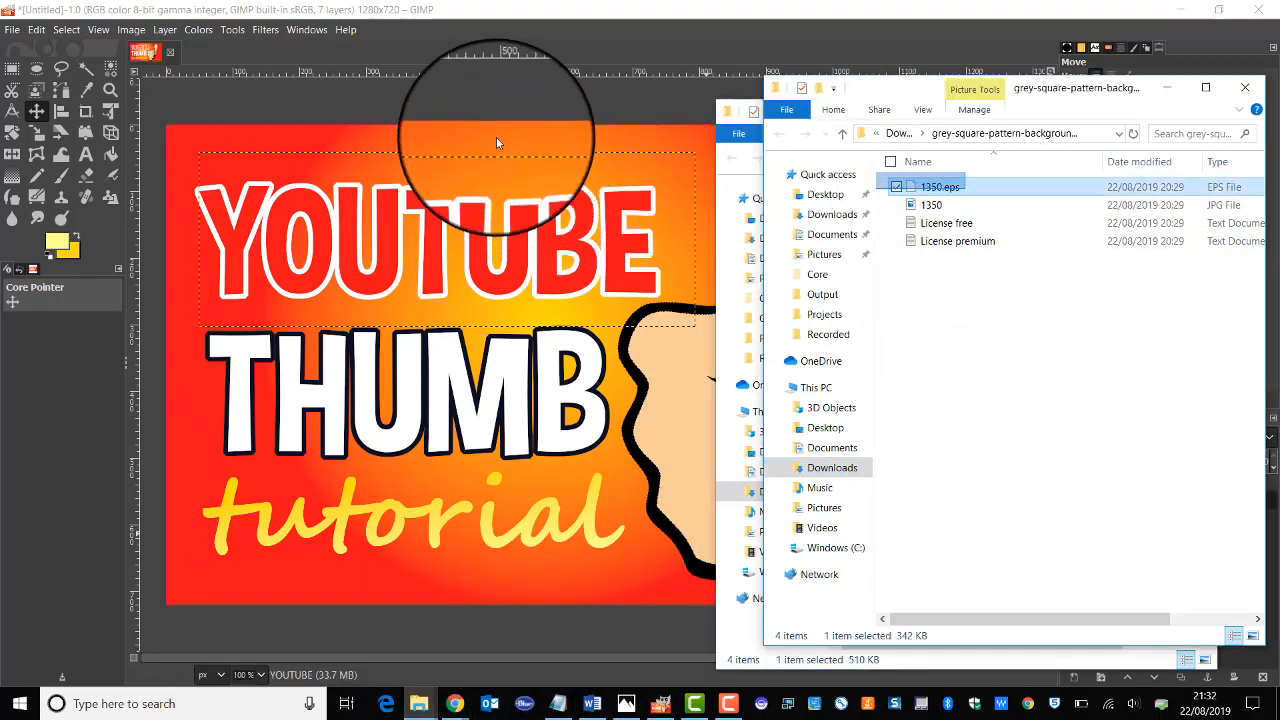
{"action": "left_click_drag", "start_coordinate": [940, 187], "coordinate": [522, 150]}
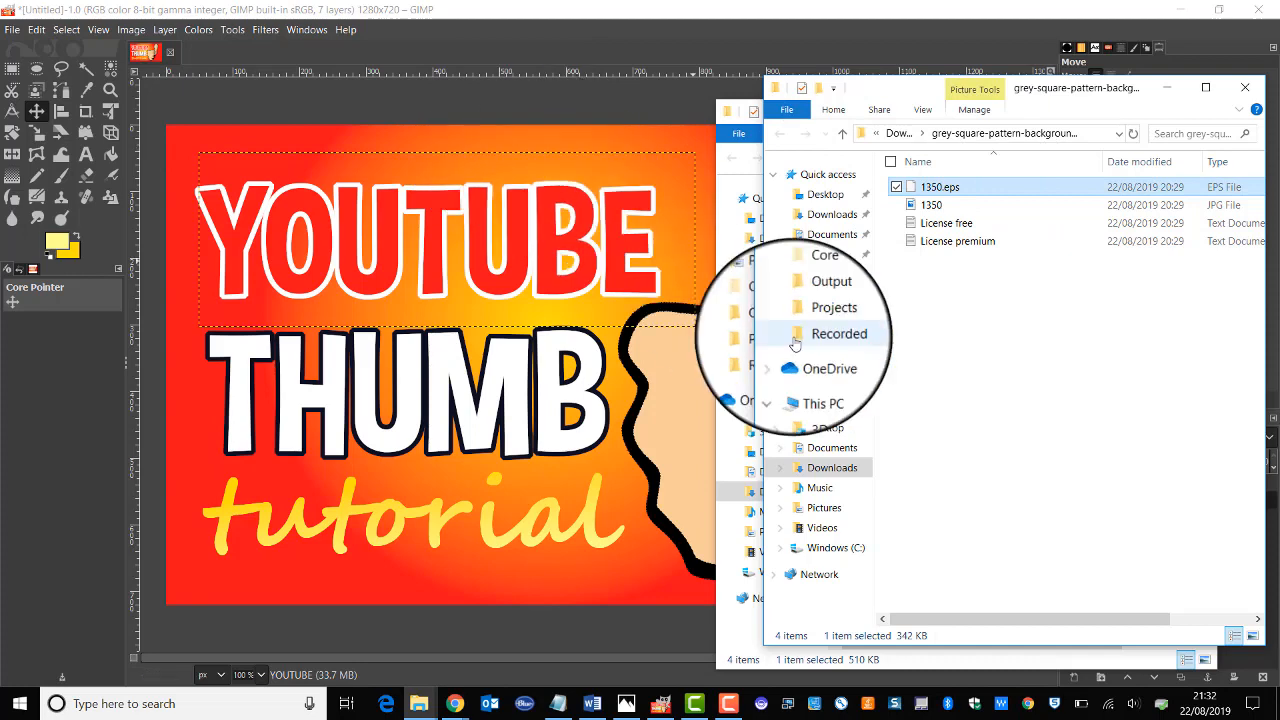
{"action": "left_click", "coordinate": [701, 482]}
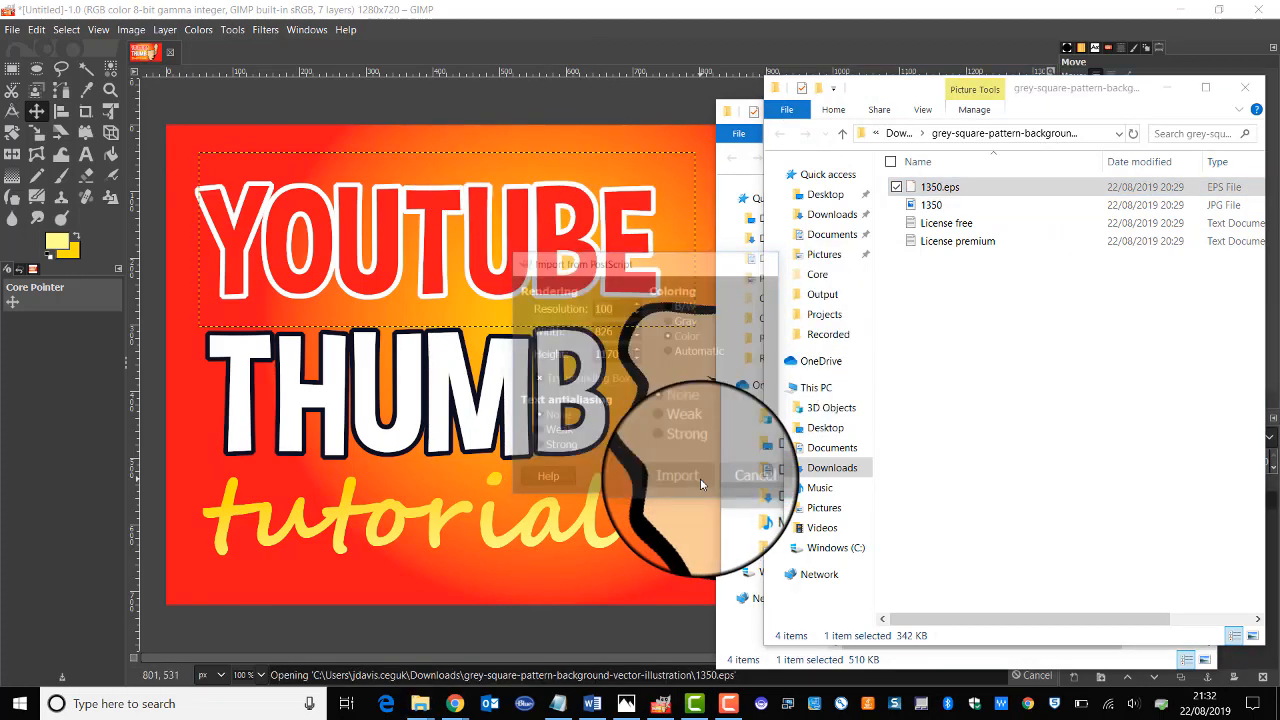
{"action": "left_click", "coordinate": [485, 10]}
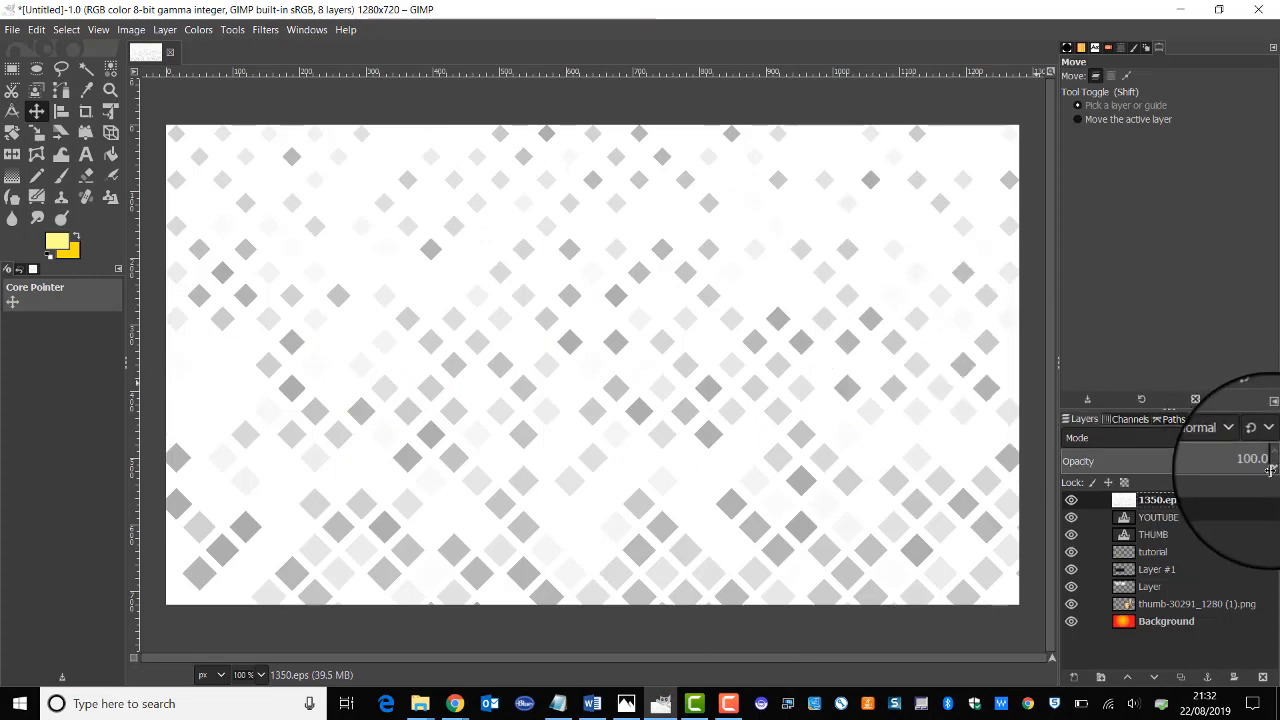
Reduce the 1350.eps pattern layer's opacity to 5 and place the layer directly above Background
{"action": "left_click_drag", "start_coordinate": [1246, 471], "coordinate": [1005, 472]}
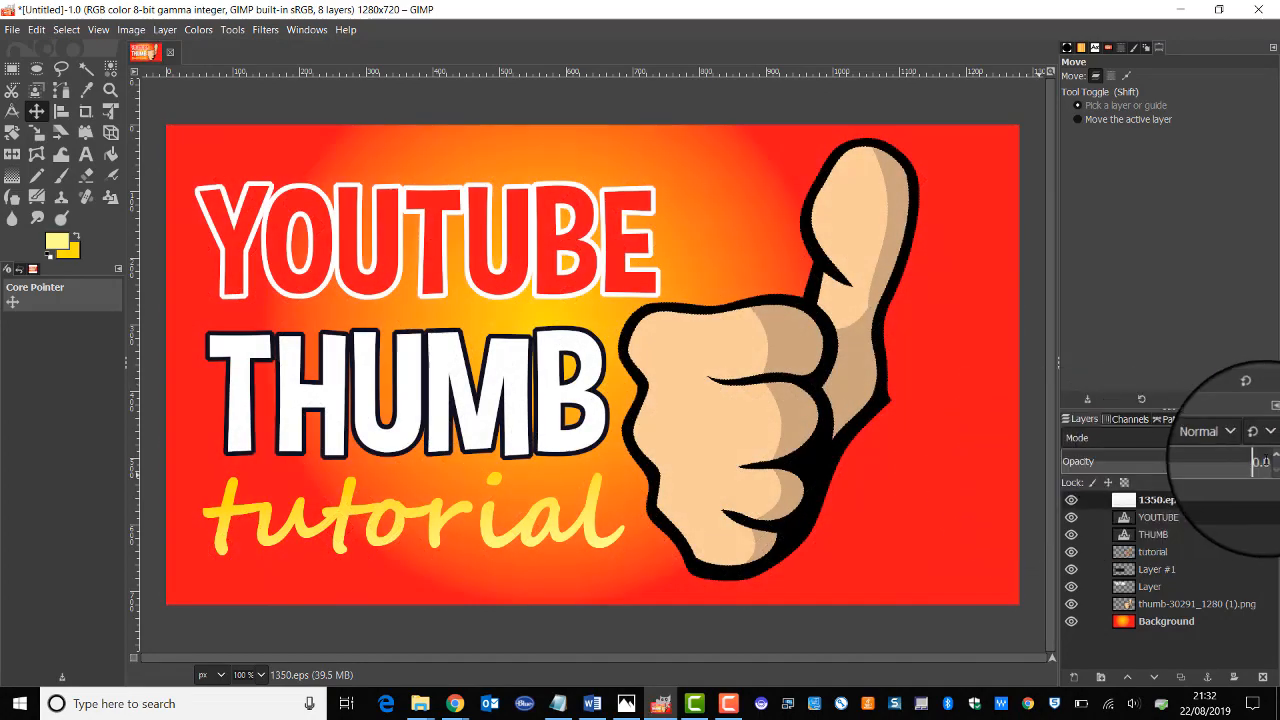
{"action": "left_click", "coordinate": [1274, 456]}
{"action": "left_click", "coordinate": [1274, 456]}
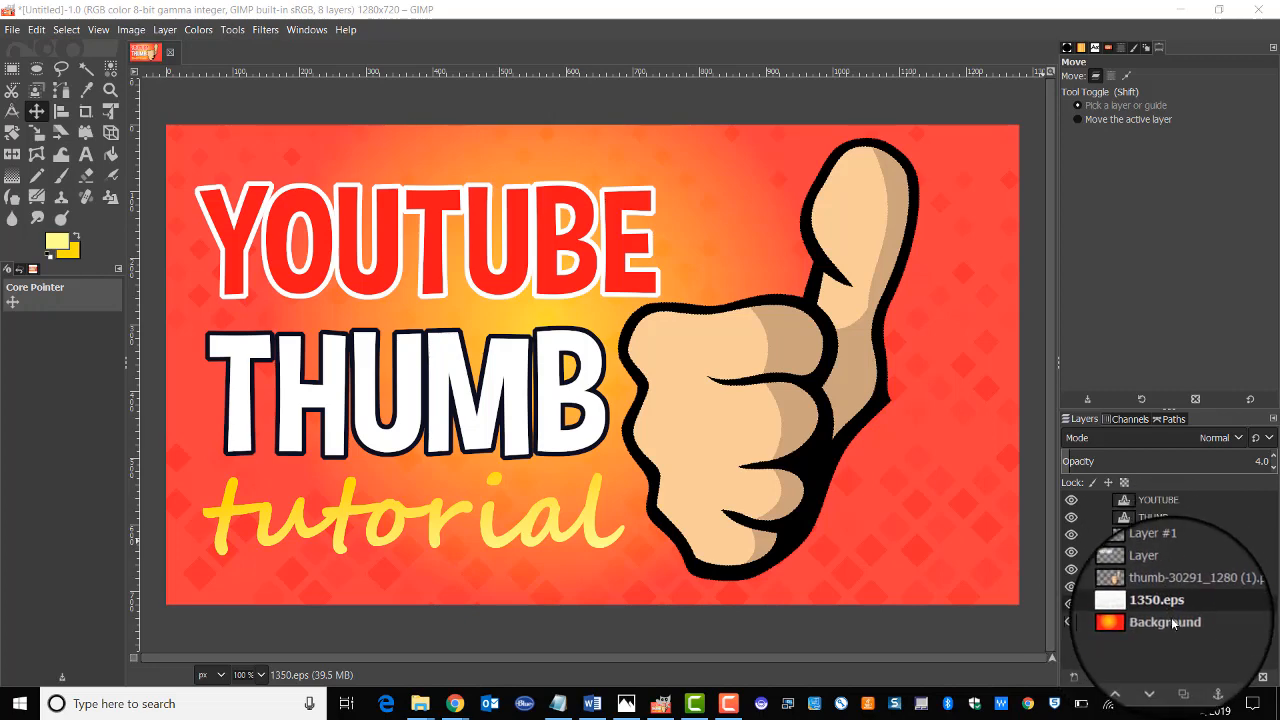
{"action": "left_click", "coordinate": [1172, 622]}
{"action": "left_click", "coordinate": [1163, 600]}
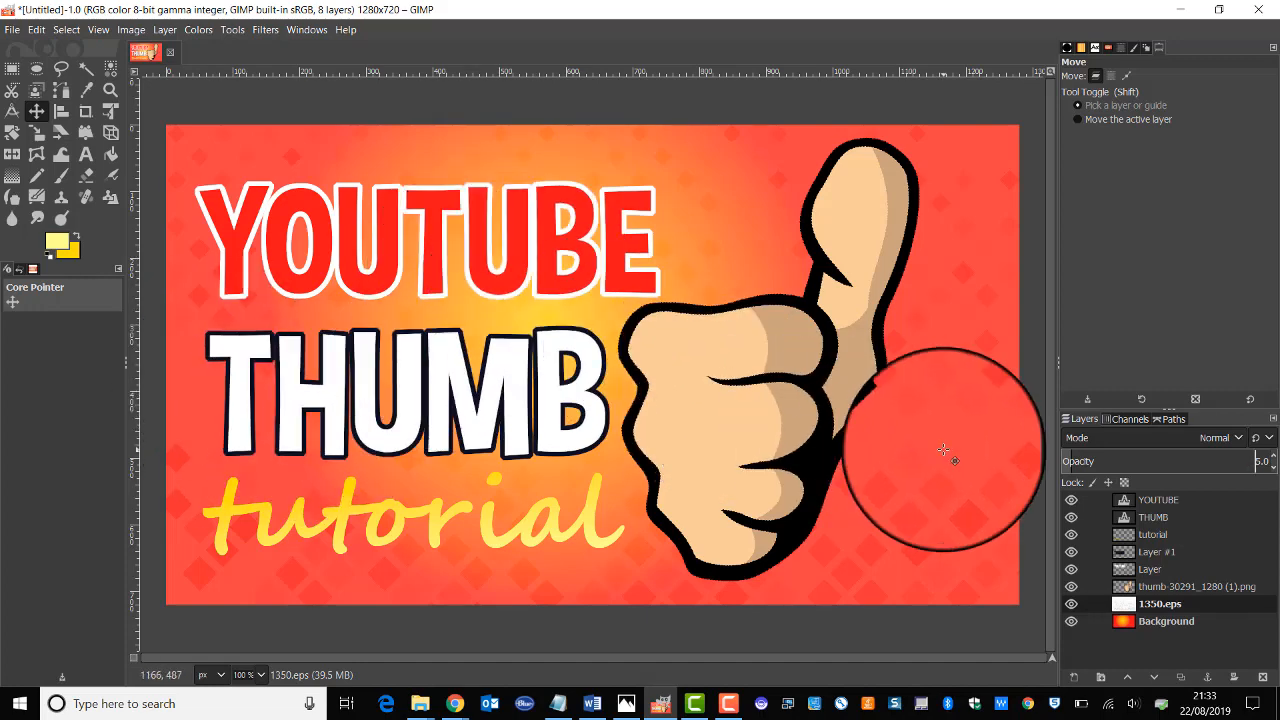
Save the project as thumb.xcf in the Documents folder
{"action": "left_click", "coordinate": [12, 30]}
{"action": "left_click", "coordinate": [75, 174]}
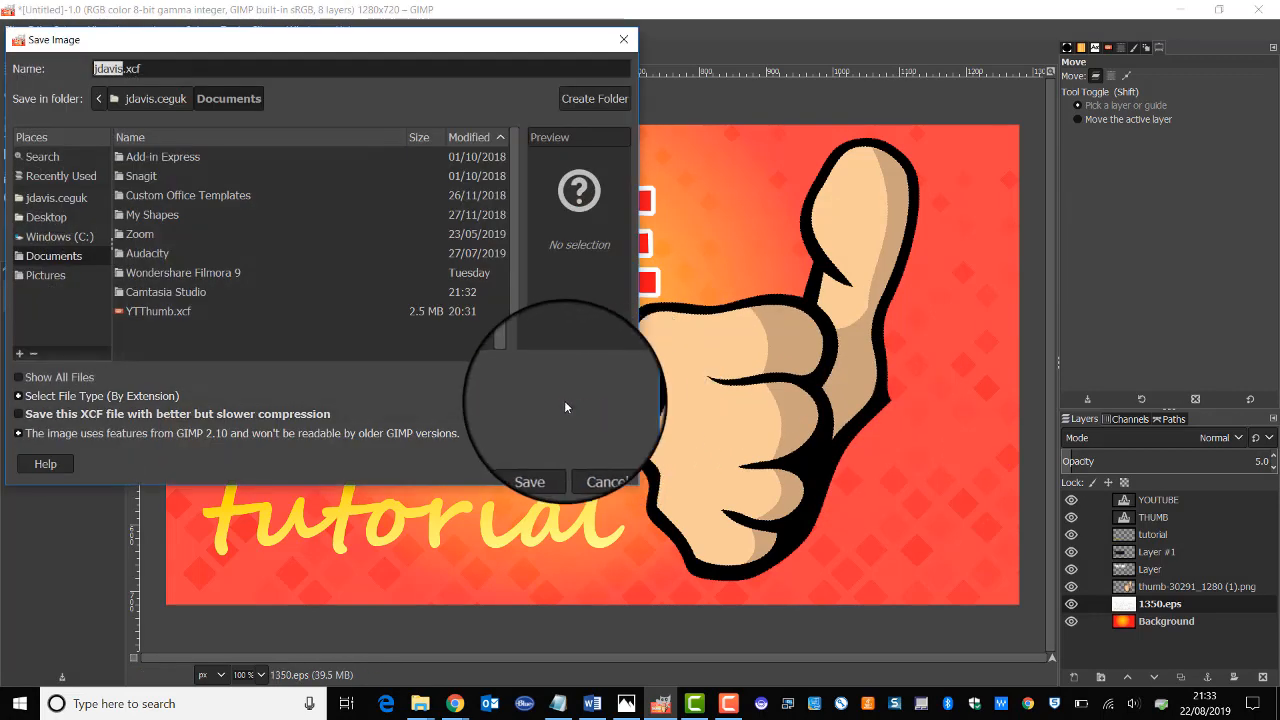
{"action": "type", "text": "thumb"}
{"action": "key", "text": "Return"}
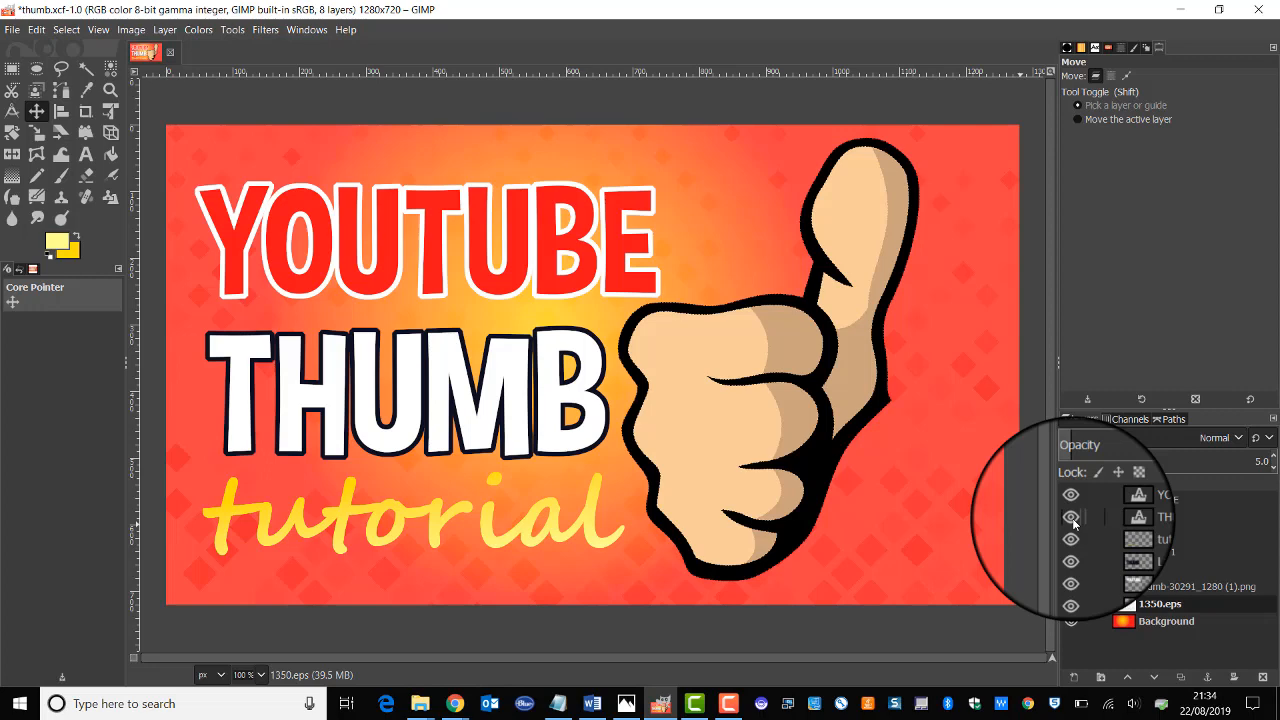
Hide the thumbs-up graphic layer, keeping the THUMB text layer visible
{"action": "left_click", "coordinate": [1071, 518]}
{"action": "left_click", "coordinate": [1071, 518]}
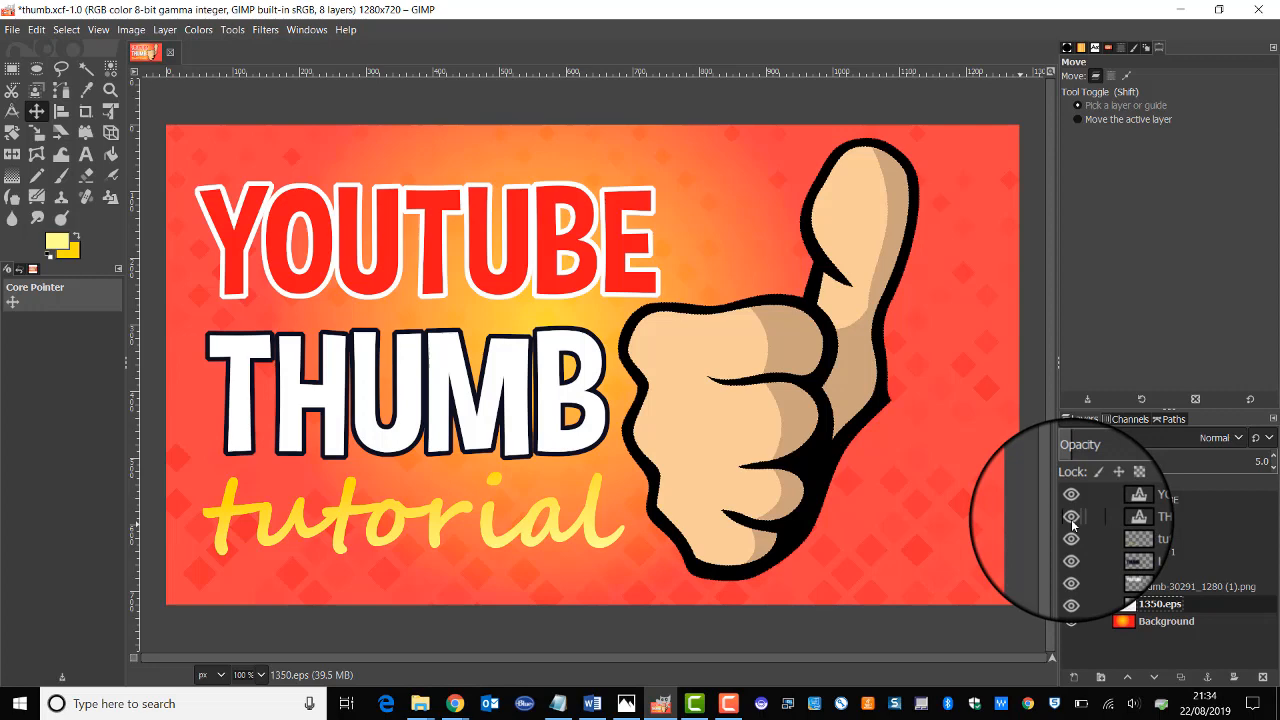
{"action": "left_click", "coordinate": [1071, 587]}
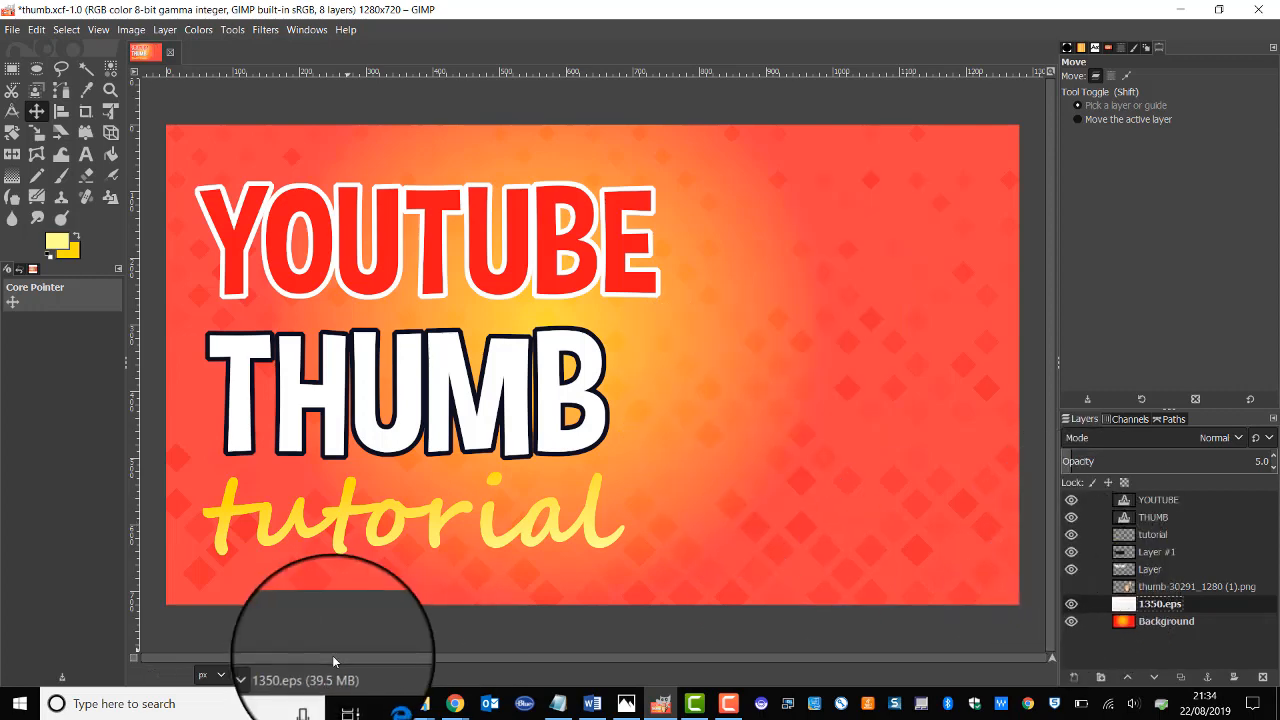
Bring the cut-out portrait 1560932052893.png from the Downloads folder into the image as a layer above 1350.eps
{"action": "mouse_move", "coordinate": [416, 710]}
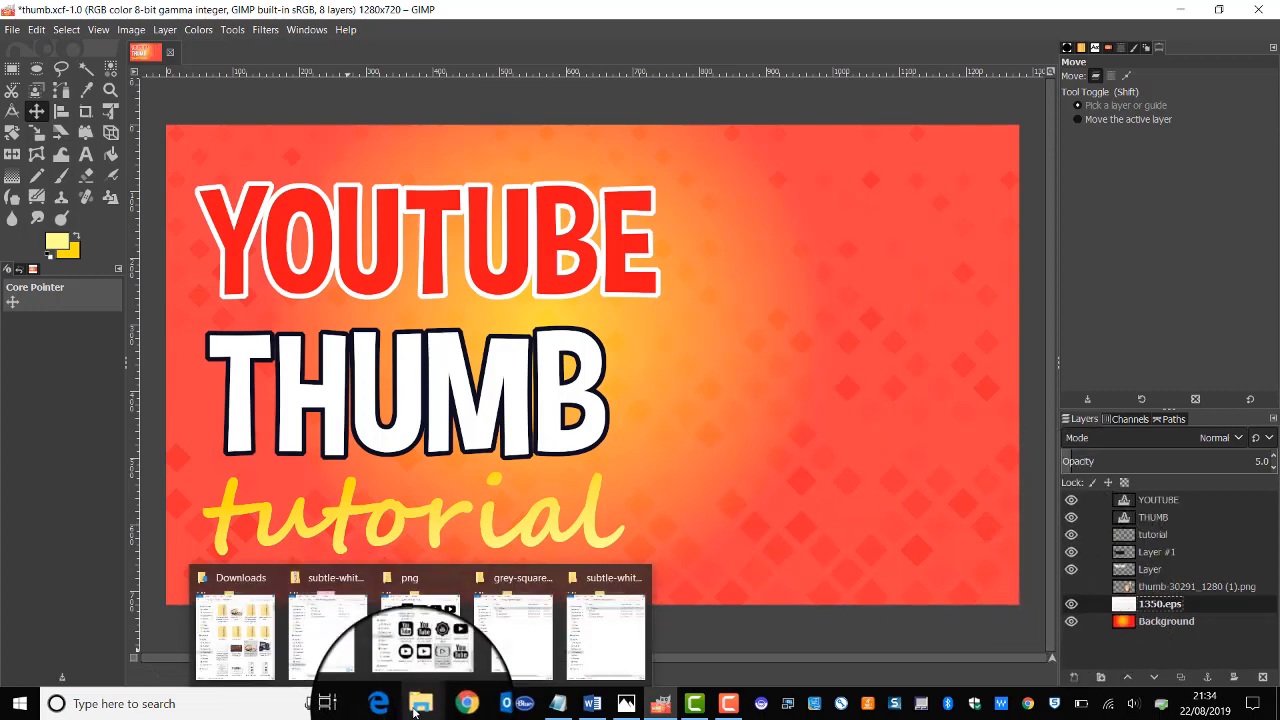
{"action": "left_click", "coordinate": [235, 630]}
{"action": "left_click_drag", "start_coordinate": [1100, 540], "coordinate": [700, 386]}
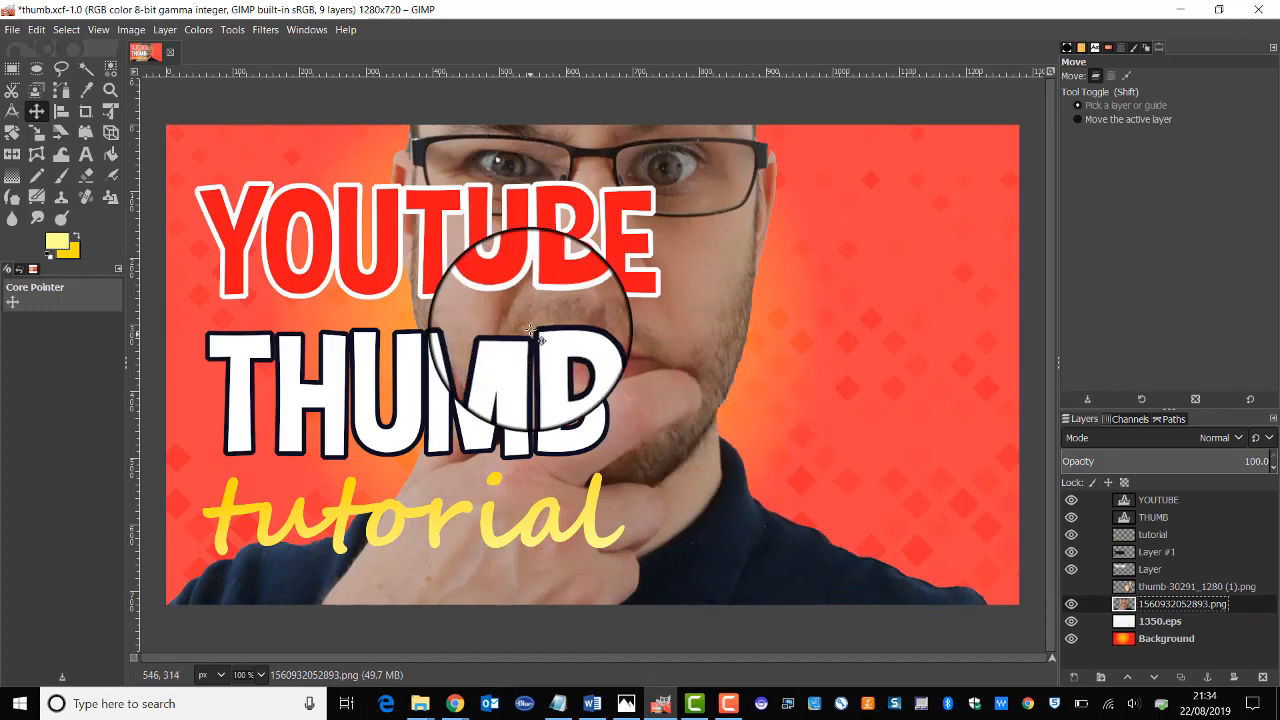
Scale the portrait layer proportionally to 875 × 1167 px and position it on the right side of the thumbnail
{"action": "left_click", "coordinate": [38, 132]}
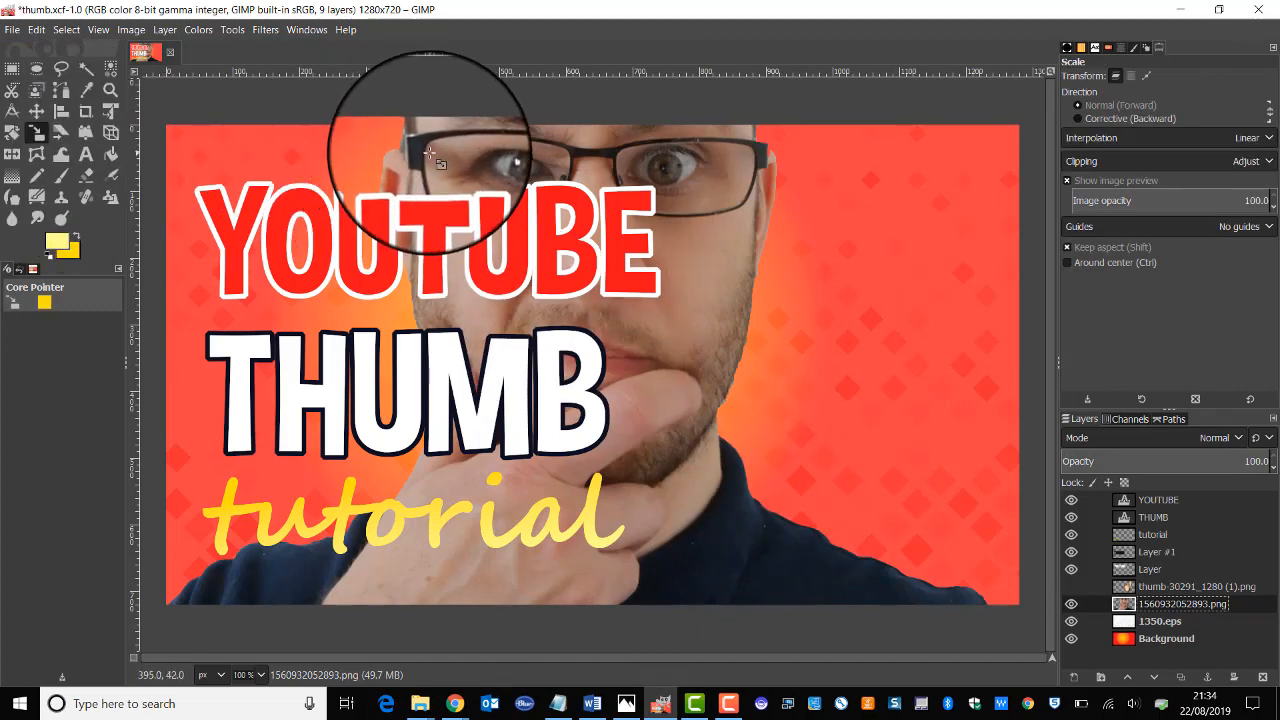
{"action": "left_click_drag", "start_coordinate": [428, 150], "coordinate": [923, 466]}
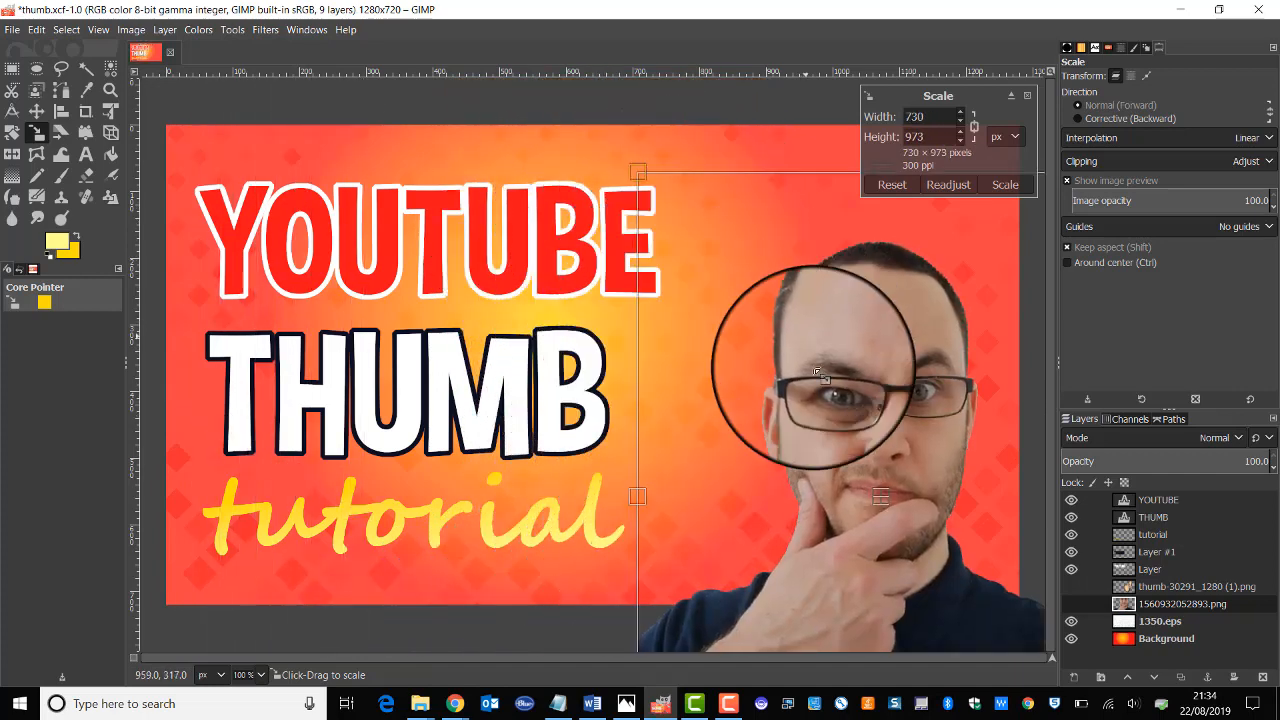
{"action": "left_click_drag", "start_coordinate": [893, 510], "coordinate": [861, 445]}
{"action": "left_click_drag", "start_coordinate": [861, 445], "coordinate": [880, 510]}
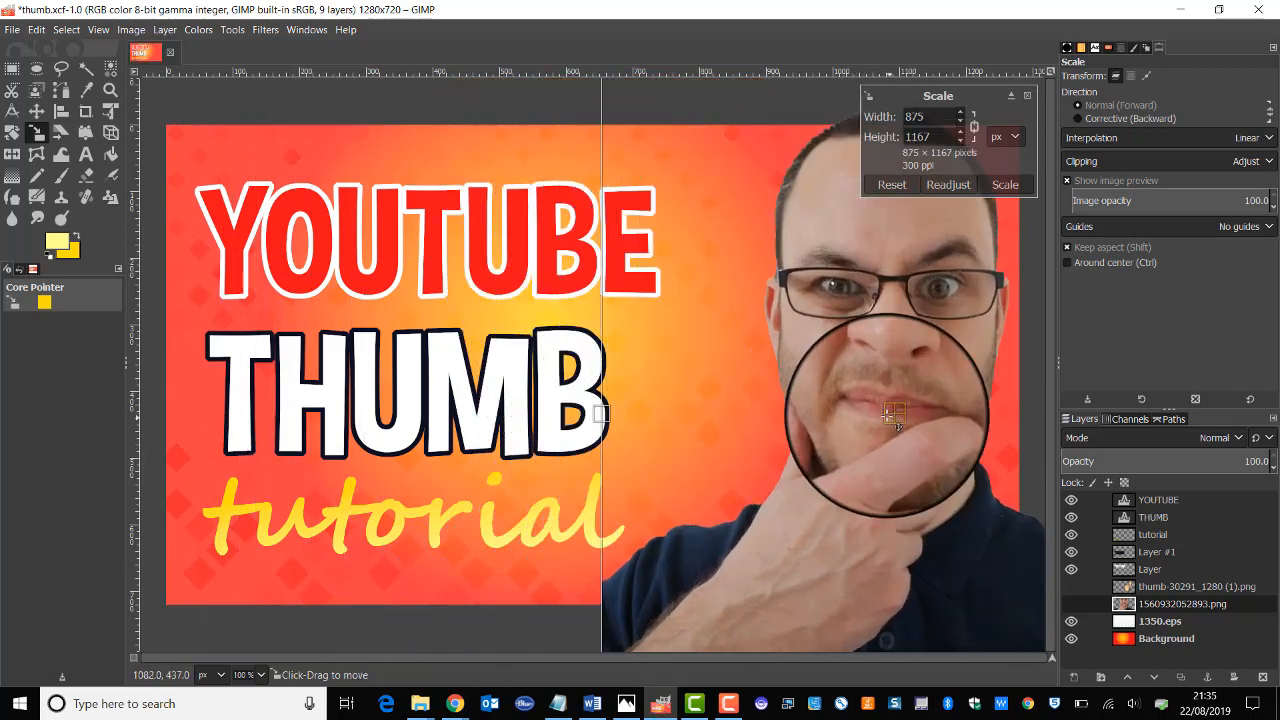
{"action": "left_click_drag", "start_coordinate": [886, 414], "coordinate": [883, 417]}
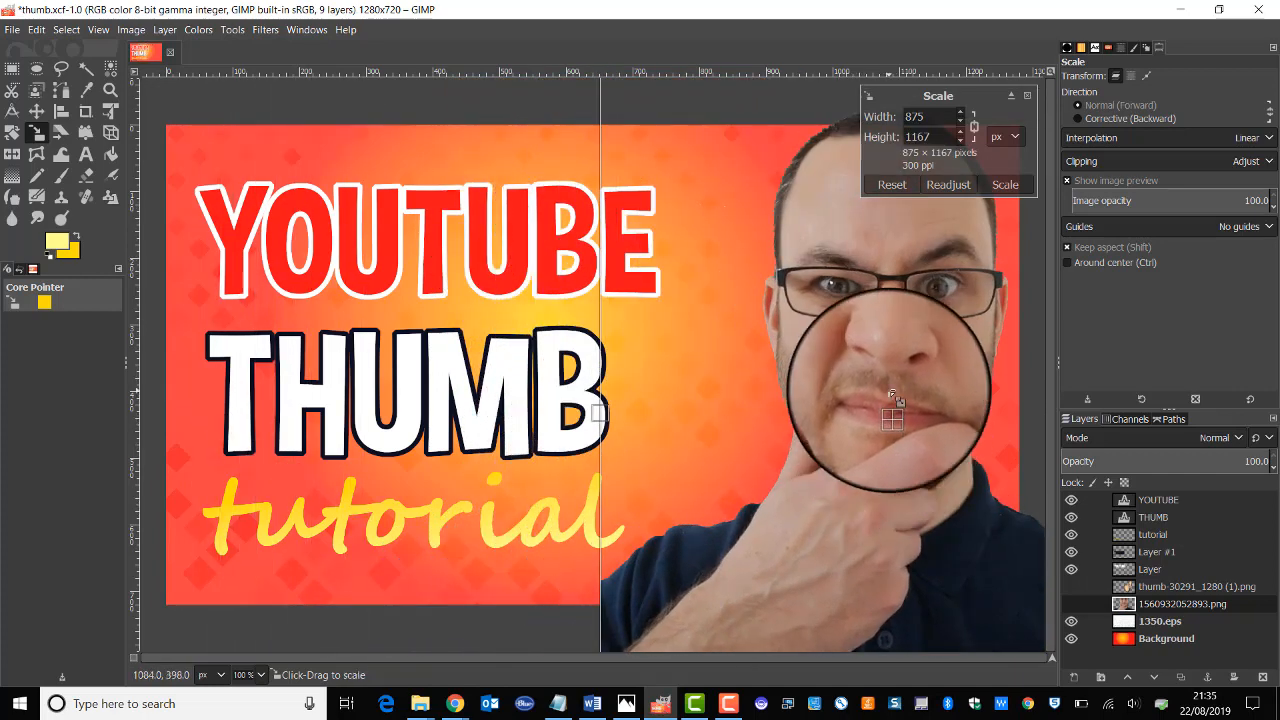
{"action": "key", "text": "Return"}
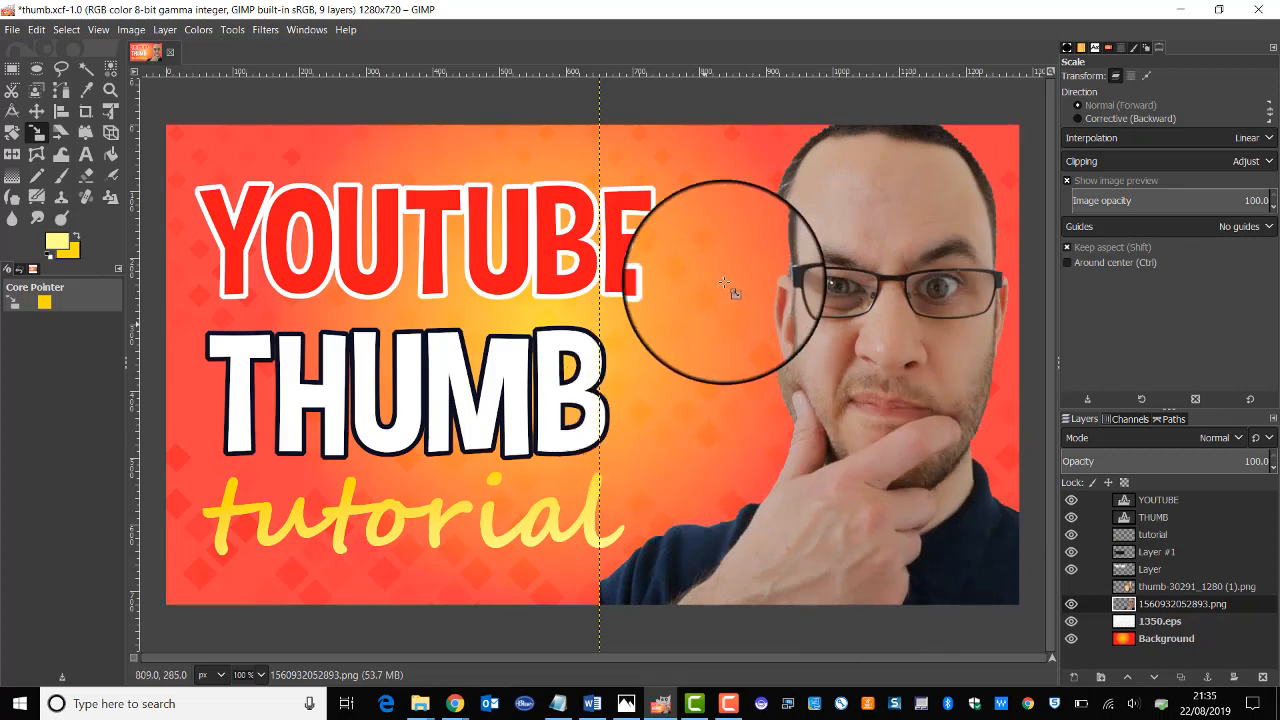
Turn the portrait layer's alpha into a selection and add a new transparent layer above it
{"action": "right_click", "coordinate": [1179, 608]}
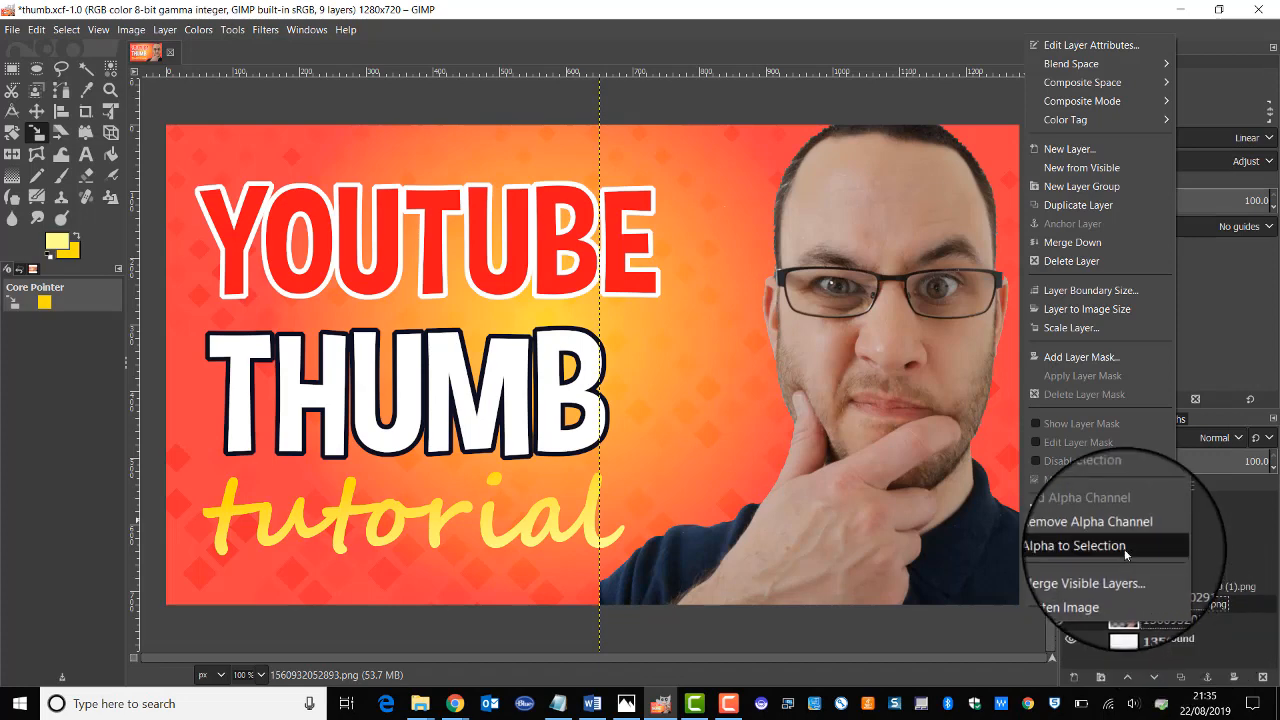
{"action": "left_click", "coordinate": [1095, 546]}
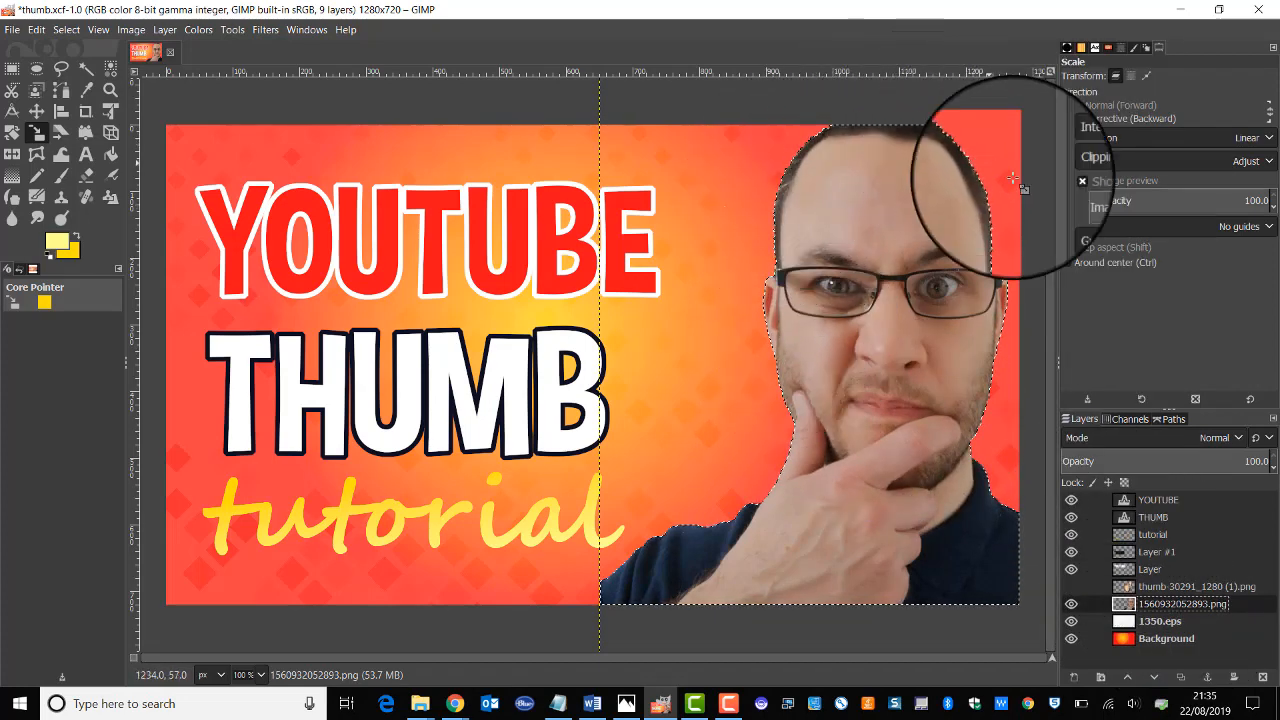
{"action": "left_click", "coordinate": [1074, 678]}
{"action": "left_click", "coordinate": [1172, 663]}
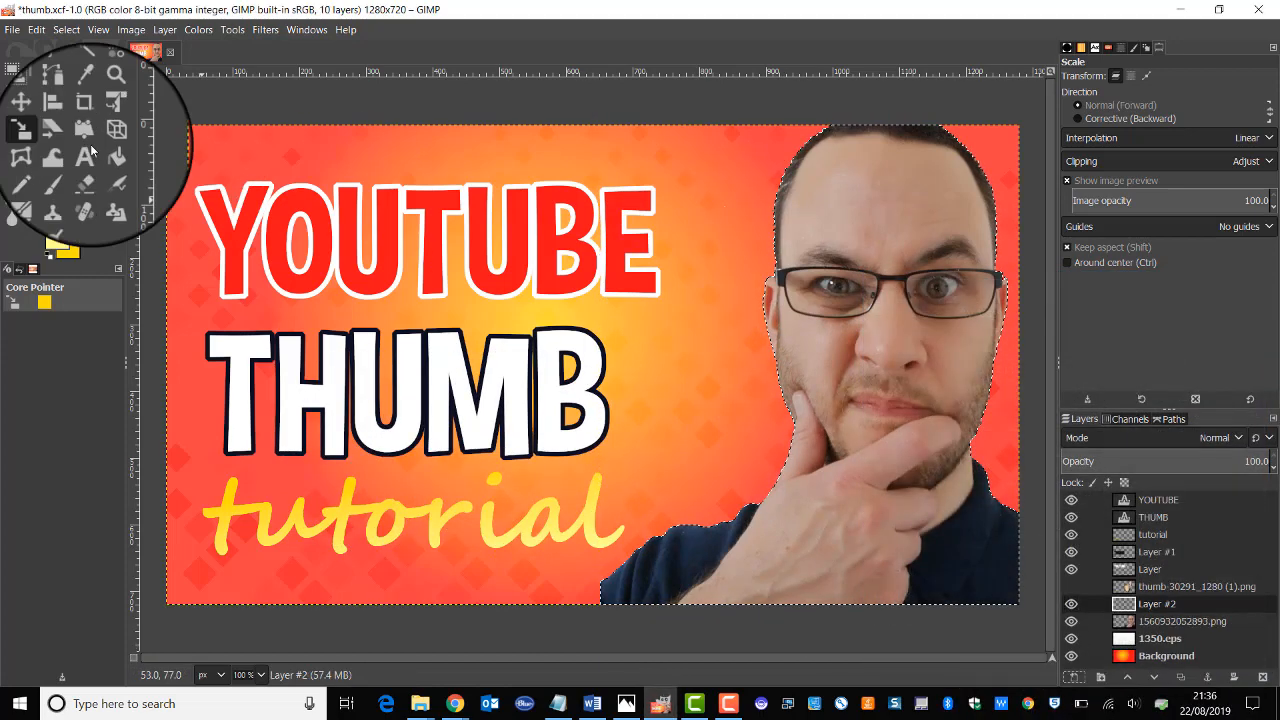
Grow the selection by a few pixels around the portrait's outline
{"action": "left_click", "coordinate": [66, 29]}
{"action": "left_click", "coordinate": [102, 245]}
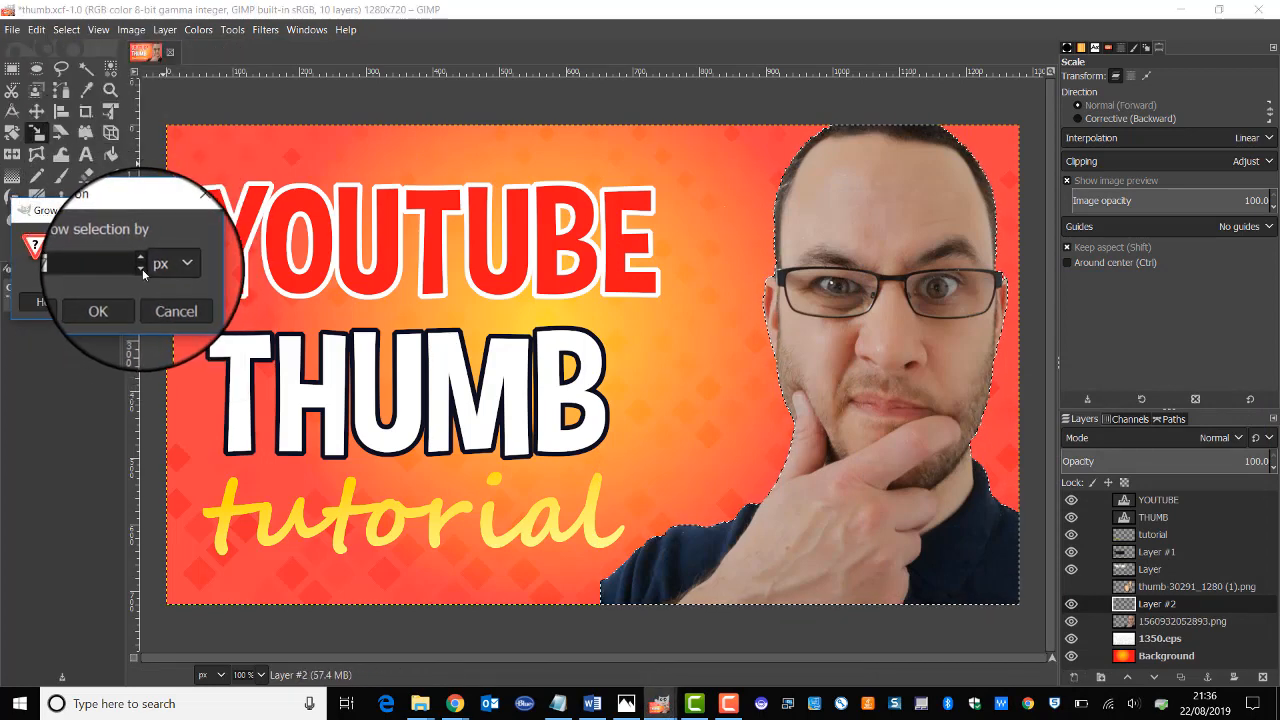
{"action": "left_click", "coordinate": [142, 270]}
{"action": "left_click", "coordinate": [112, 302]}
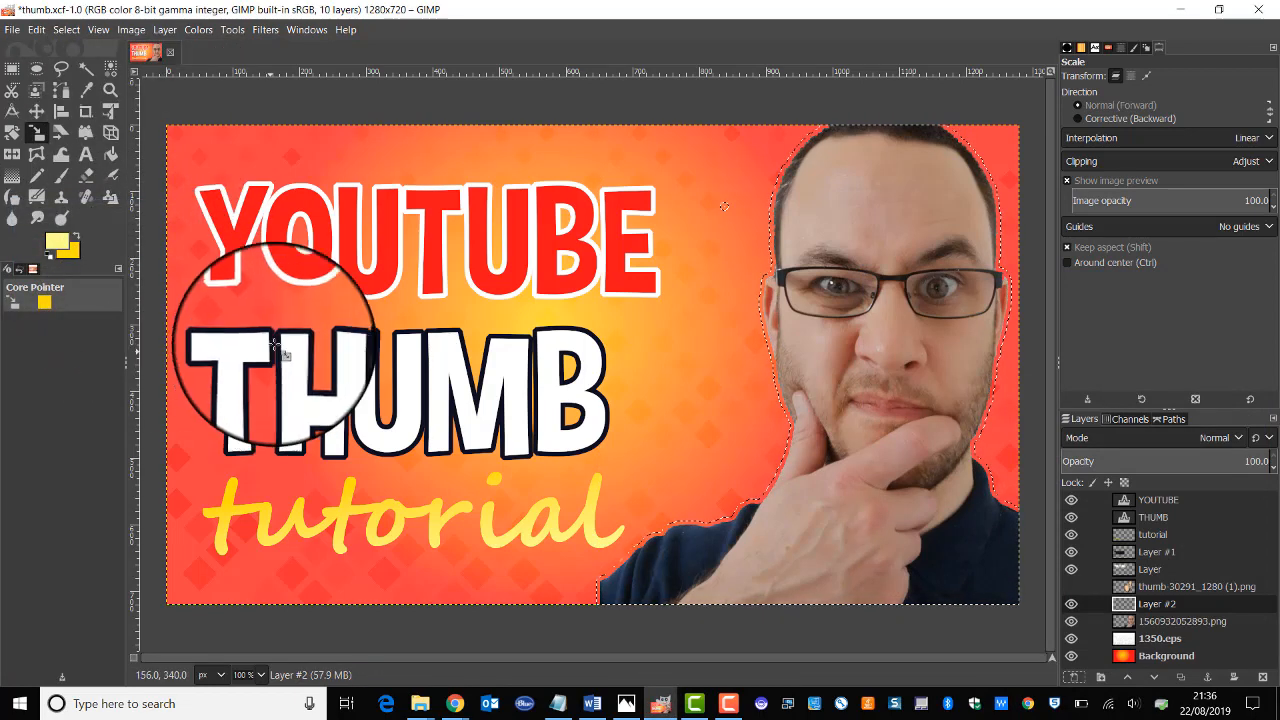
{"action": "left_click", "coordinate": [12, 177]}
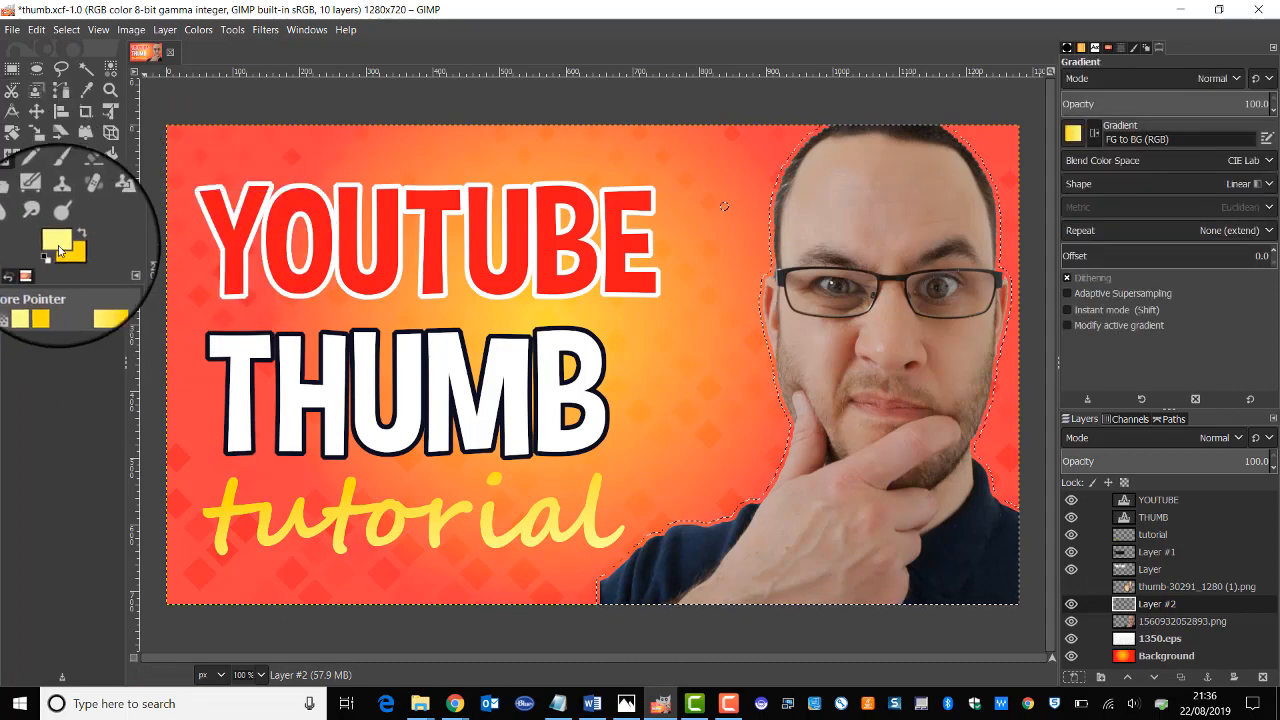
{"action": "left_click", "coordinate": [799, 151]}
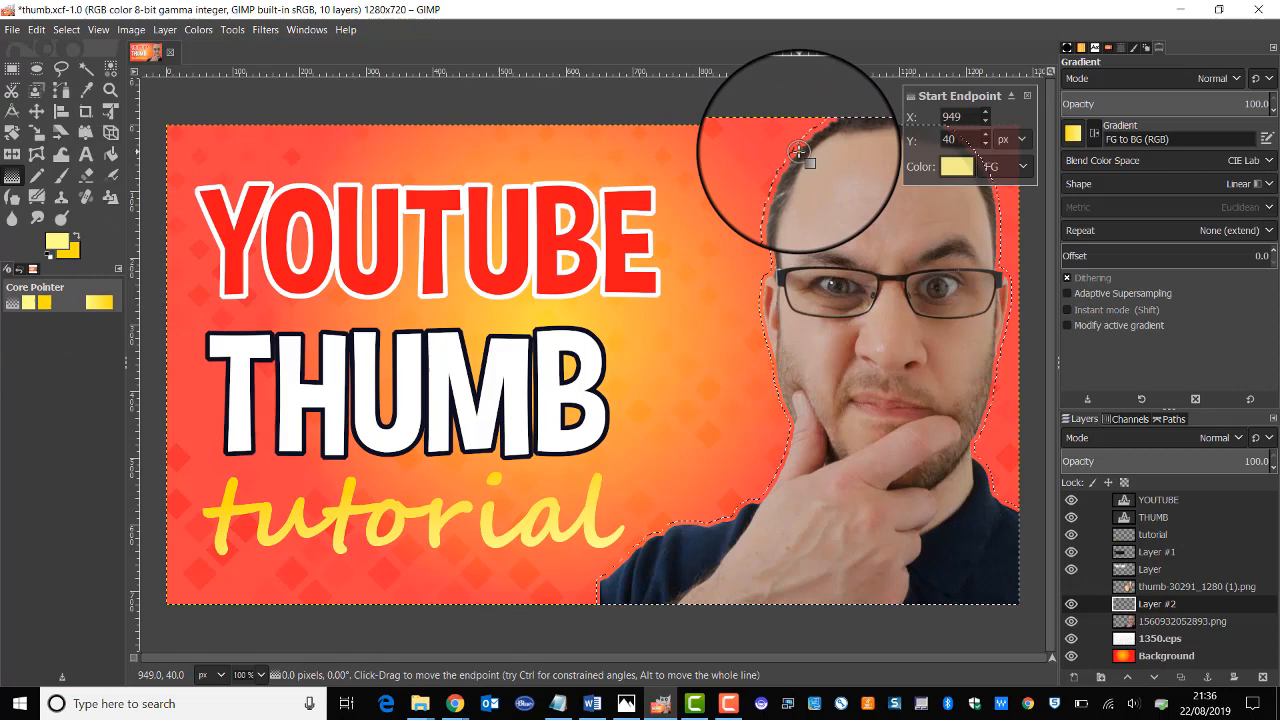
{"action": "left_click", "coordinate": [1028, 96]}
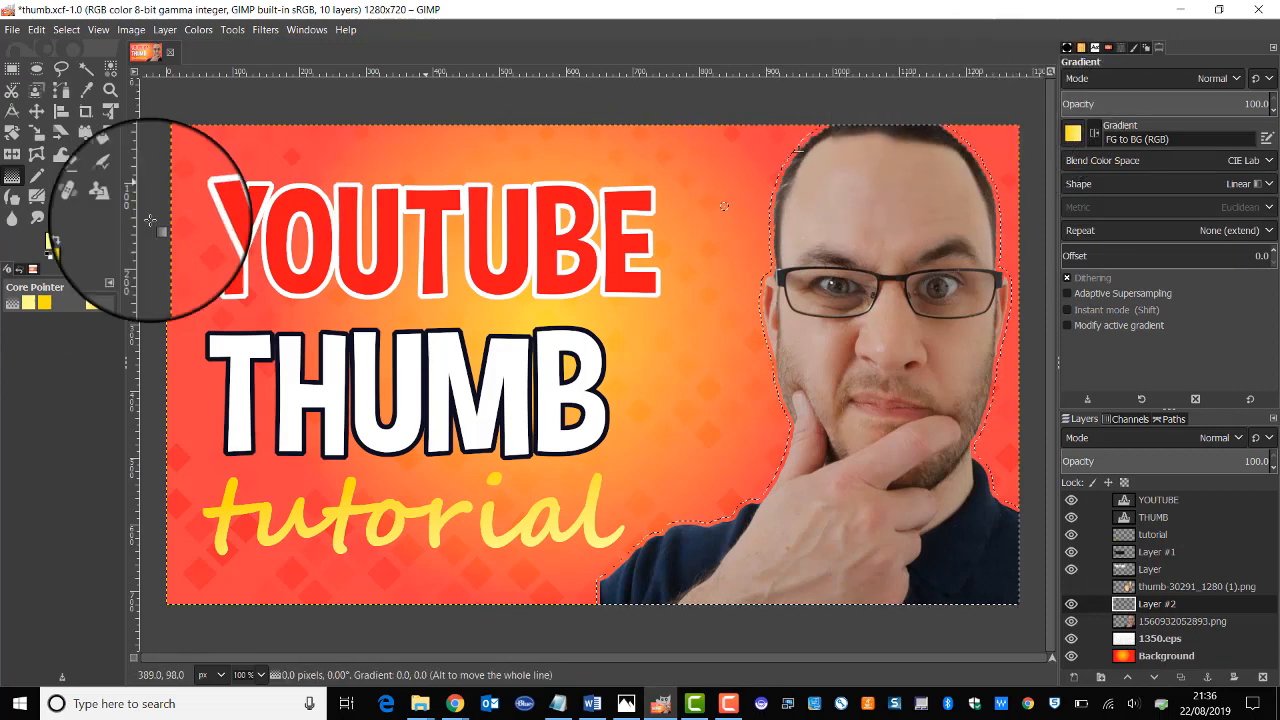
Fill the enlarged portrait selection on Layer #2 with the pale yellow foreground colour and clear the selection
{"action": "left_click", "coordinate": [110, 153]}
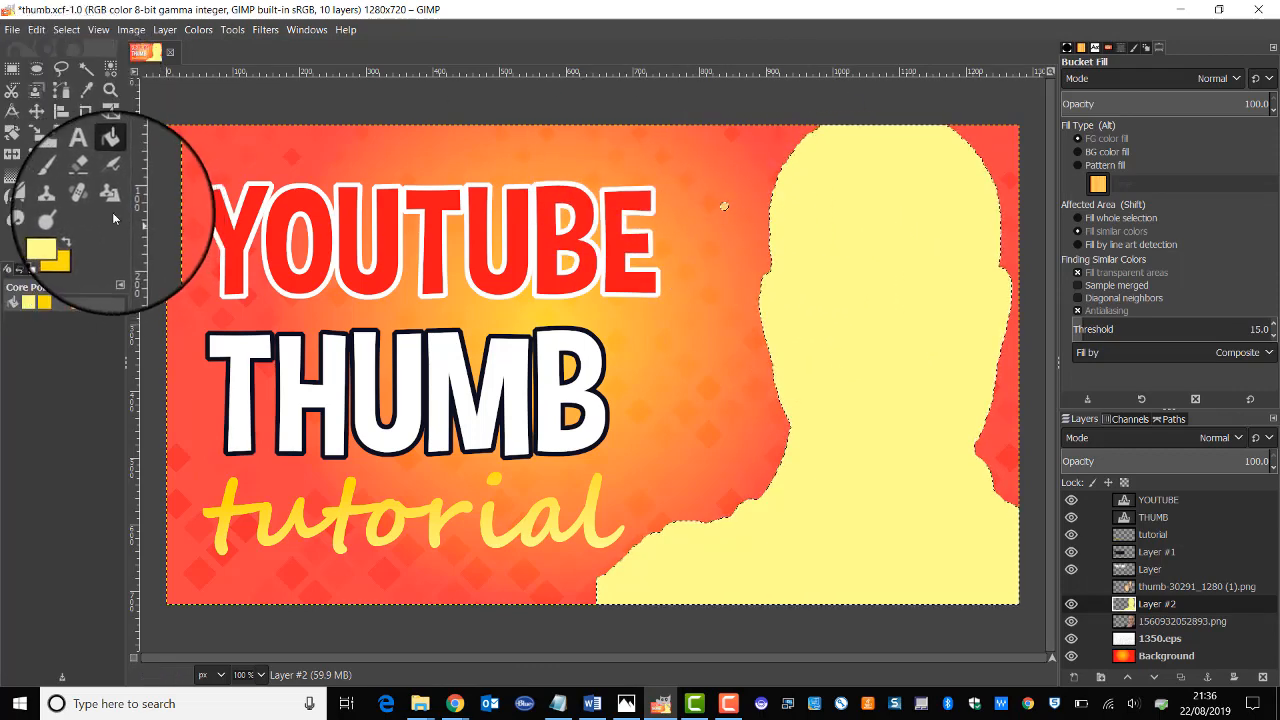
{"action": "key", "text": "r"}
{"action": "key", "text": "shift+b"}
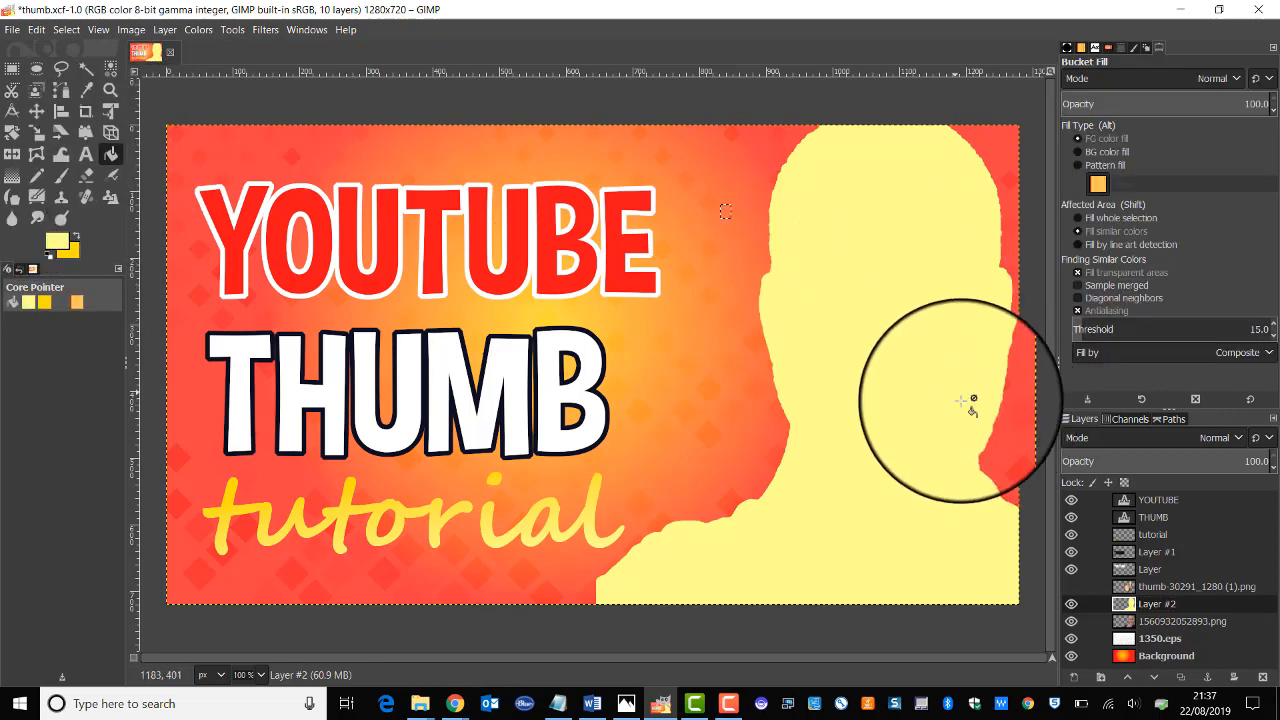
Select Layer #2 and turn its alpha into a selection around the filled silhouette
{"action": "left_click", "coordinate": [1160, 621]}
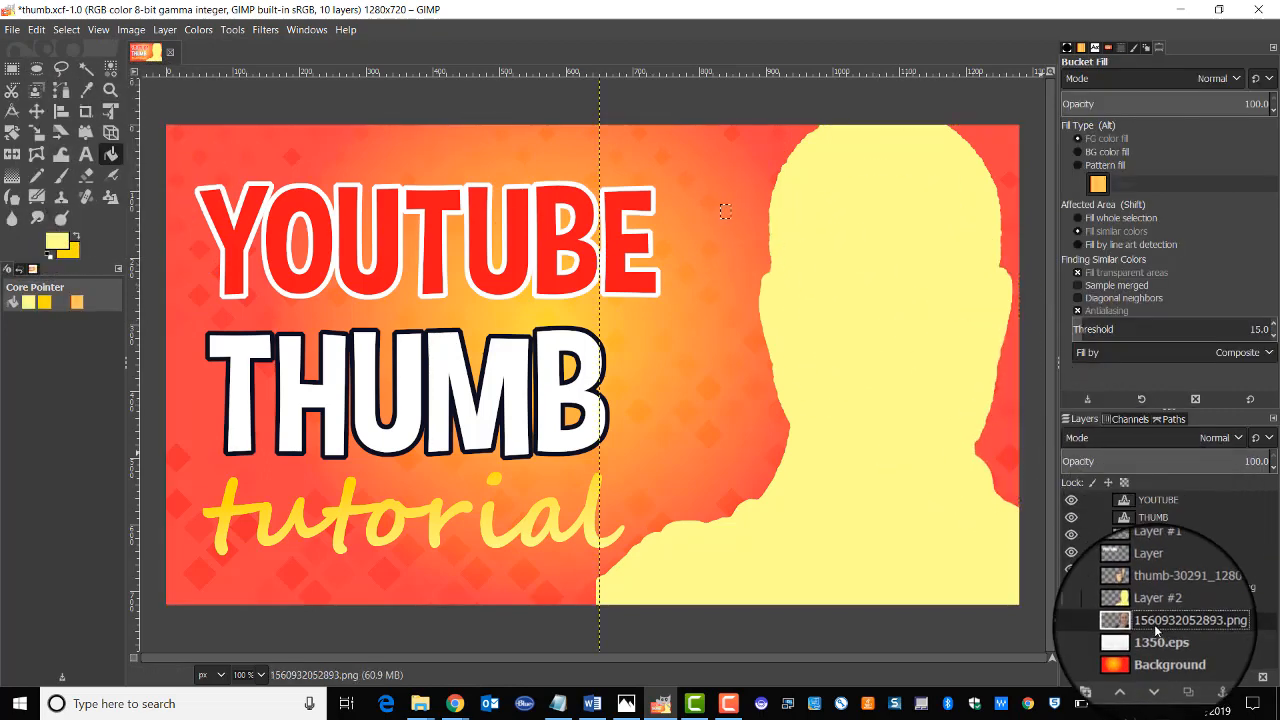
{"action": "left_click", "coordinate": [1160, 598]}
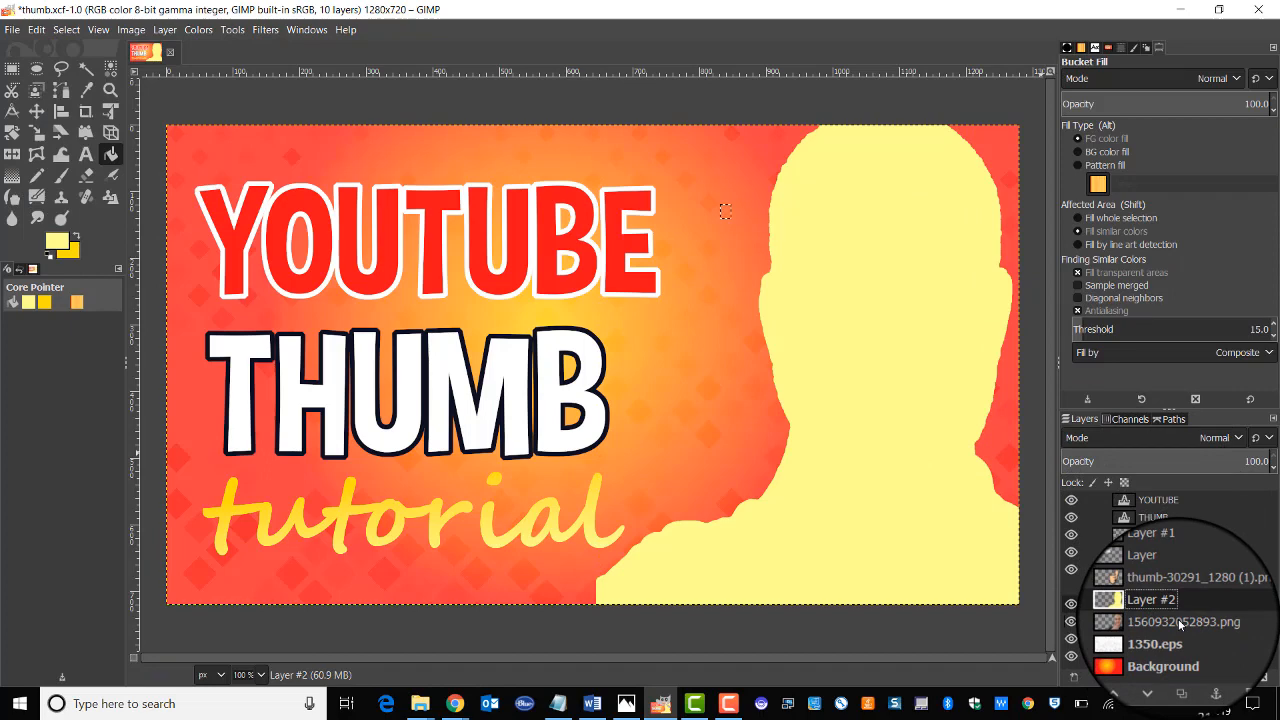
{"action": "left_click", "coordinate": [1180, 622]}
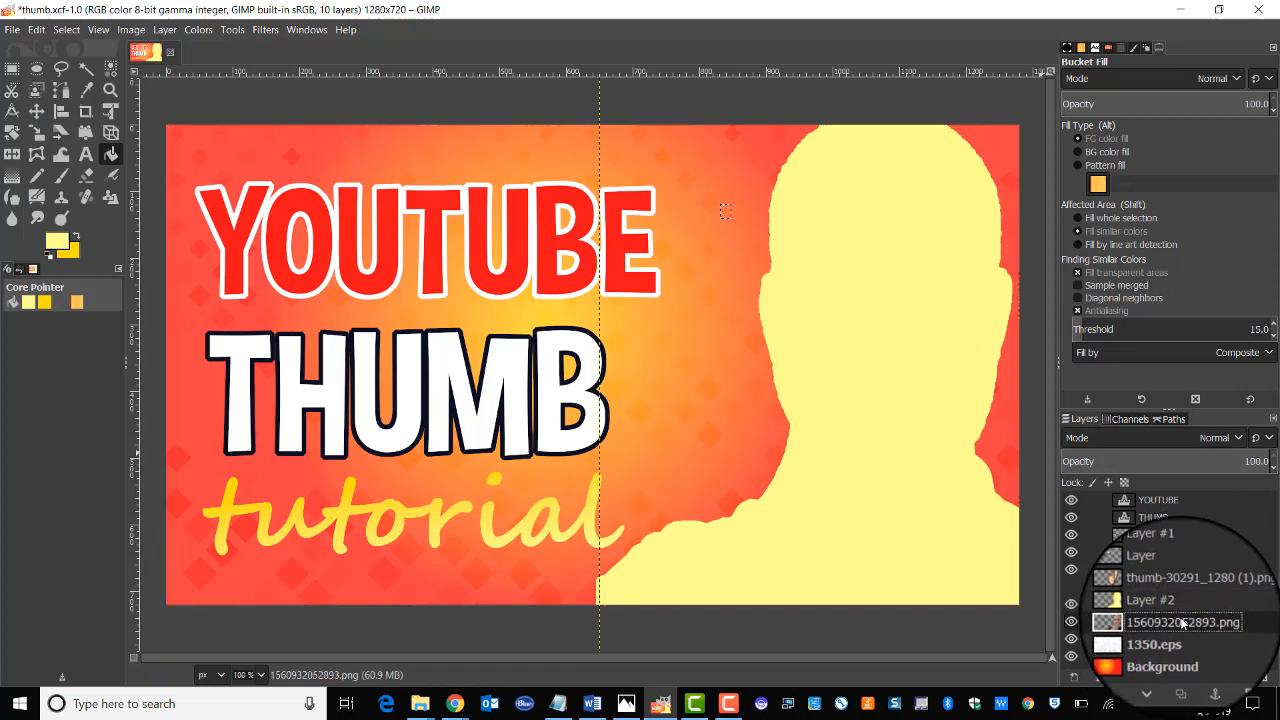
{"action": "left_click", "coordinate": [1160, 599]}
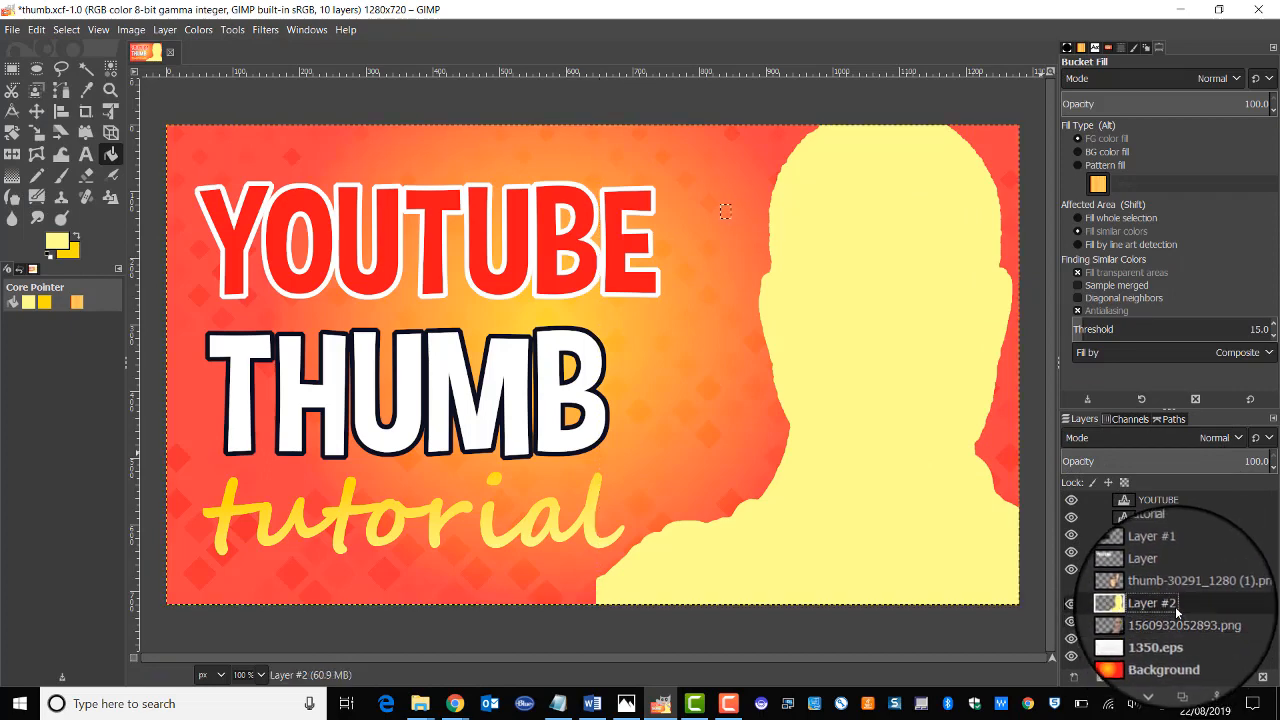
{"action": "right_click", "coordinate": [1150, 600]}
{"action": "left_click", "coordinate": [1143, 545]}
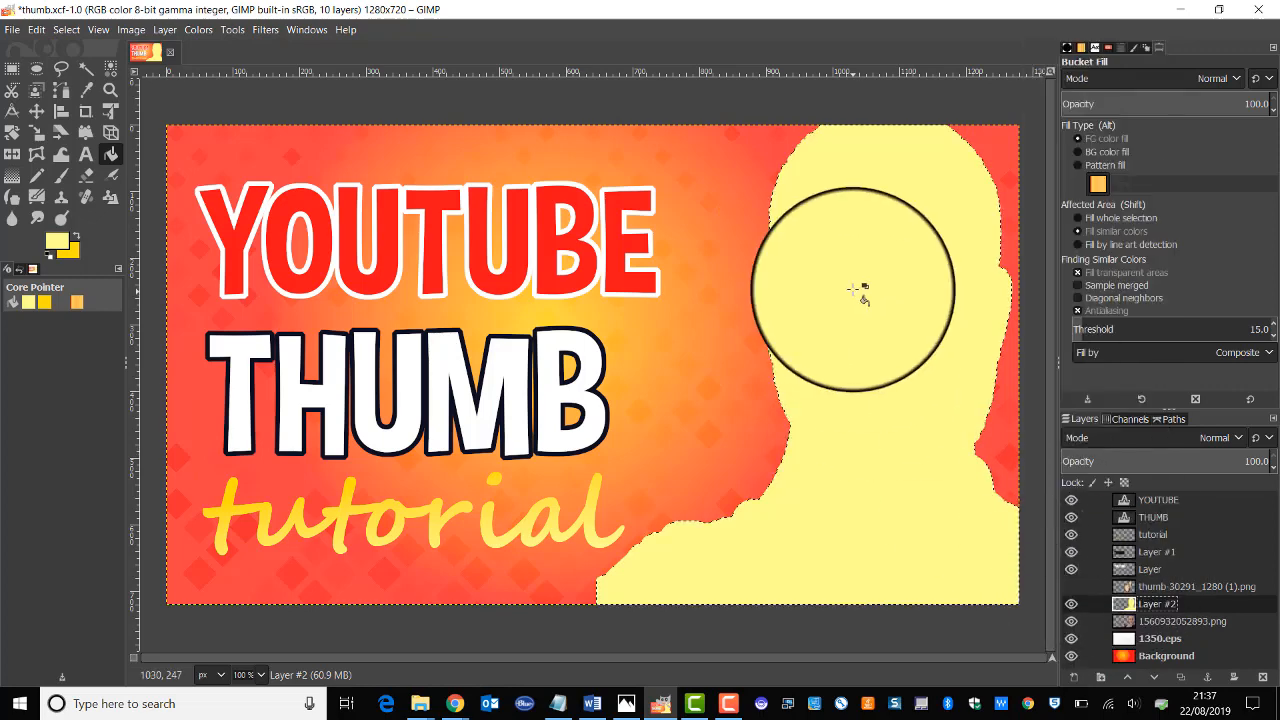
Refill the silhouette with golden yellow ffdc0a and move Layer #2 directly below the portrait layer 1560932052893.png
{"action": "left_click", "coordinate": [68, 250]}
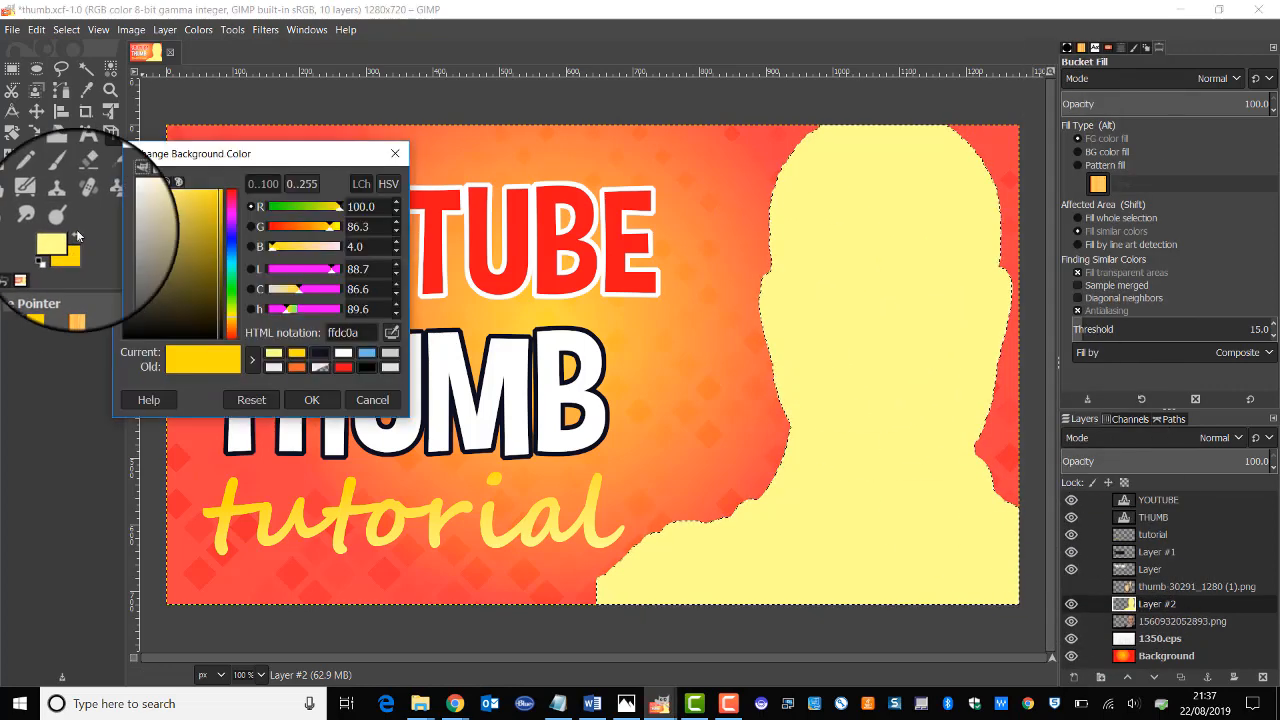
{"action": "left_click", "coordinate": [300, 398]}
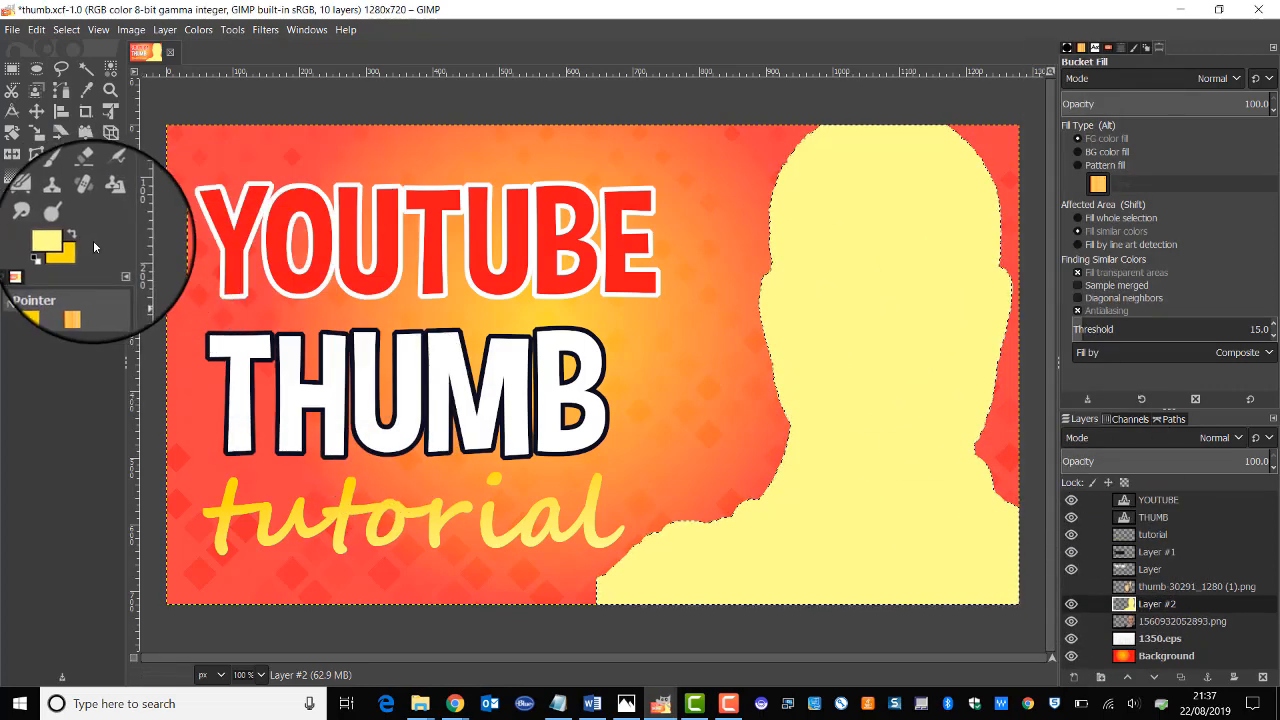
{"action": "left_click", "coordinate": [871, 320]}
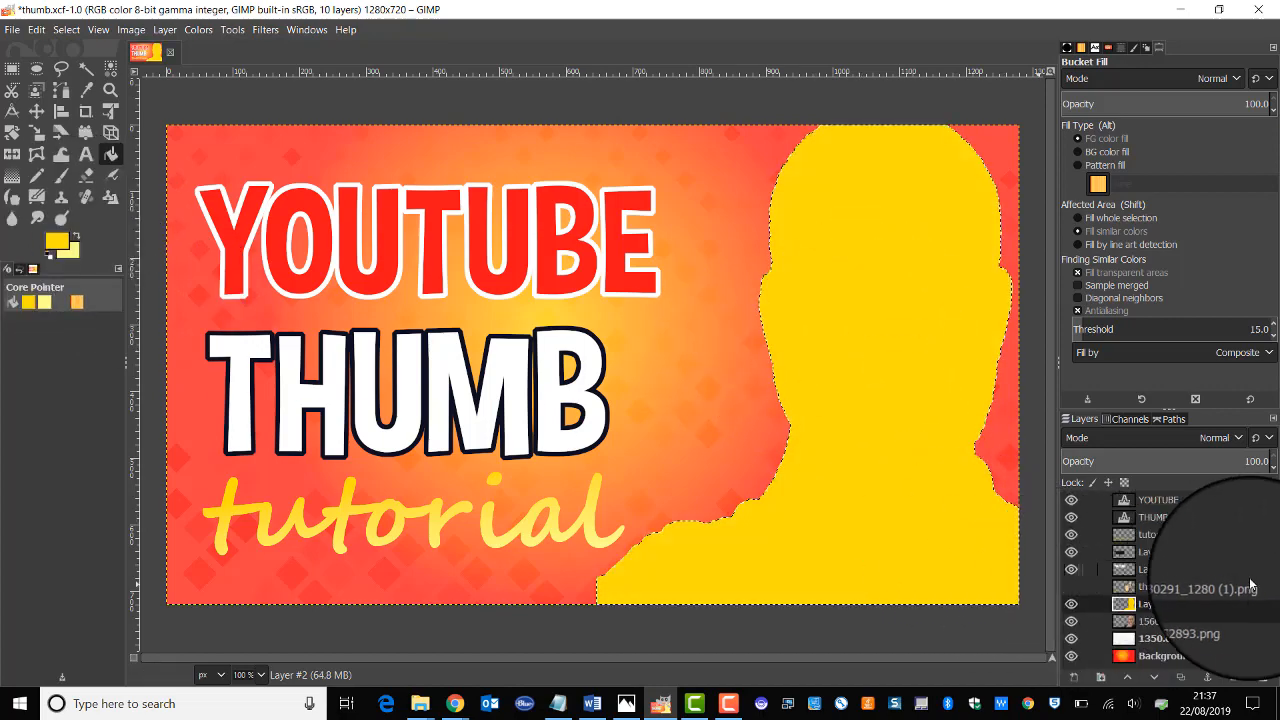
{"action": "left_click_drag", "start_coordinate": [1176, 604], "coordinate": [1180, 637]}
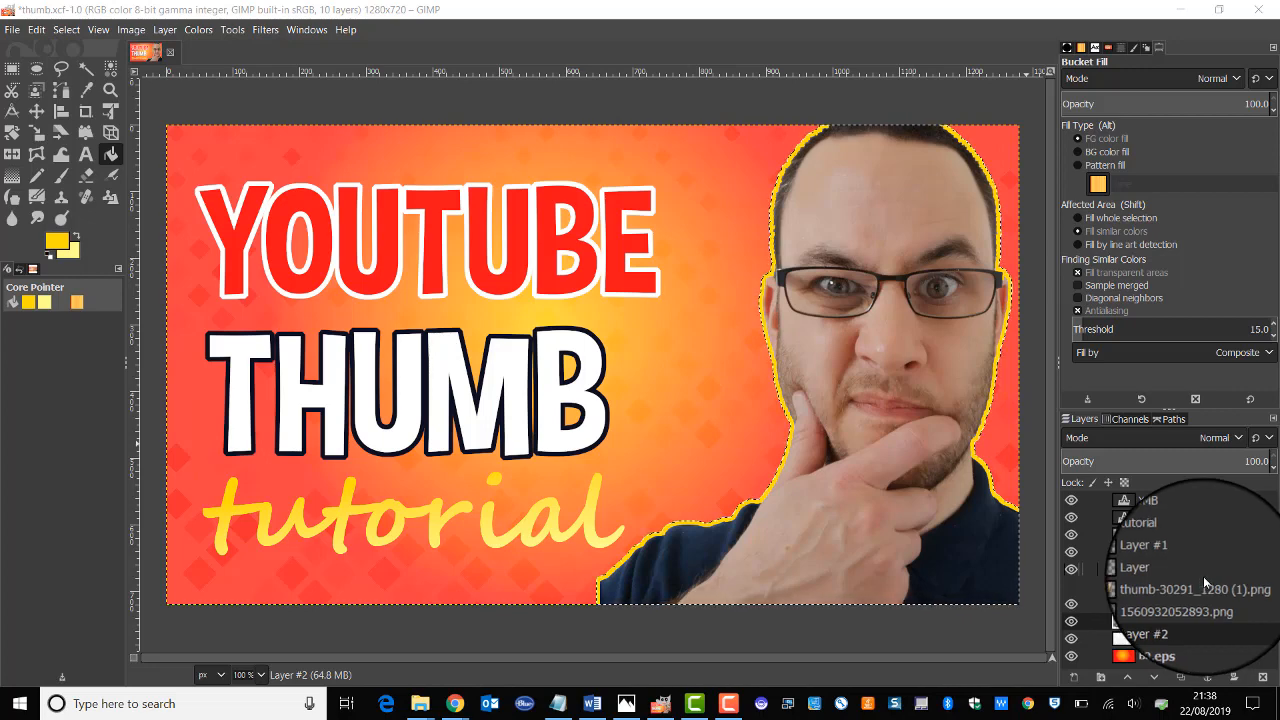
Raise the Background layer step by step to the top of the layer stack
{"action": "left_click", "coordinate": [1175, 502]}
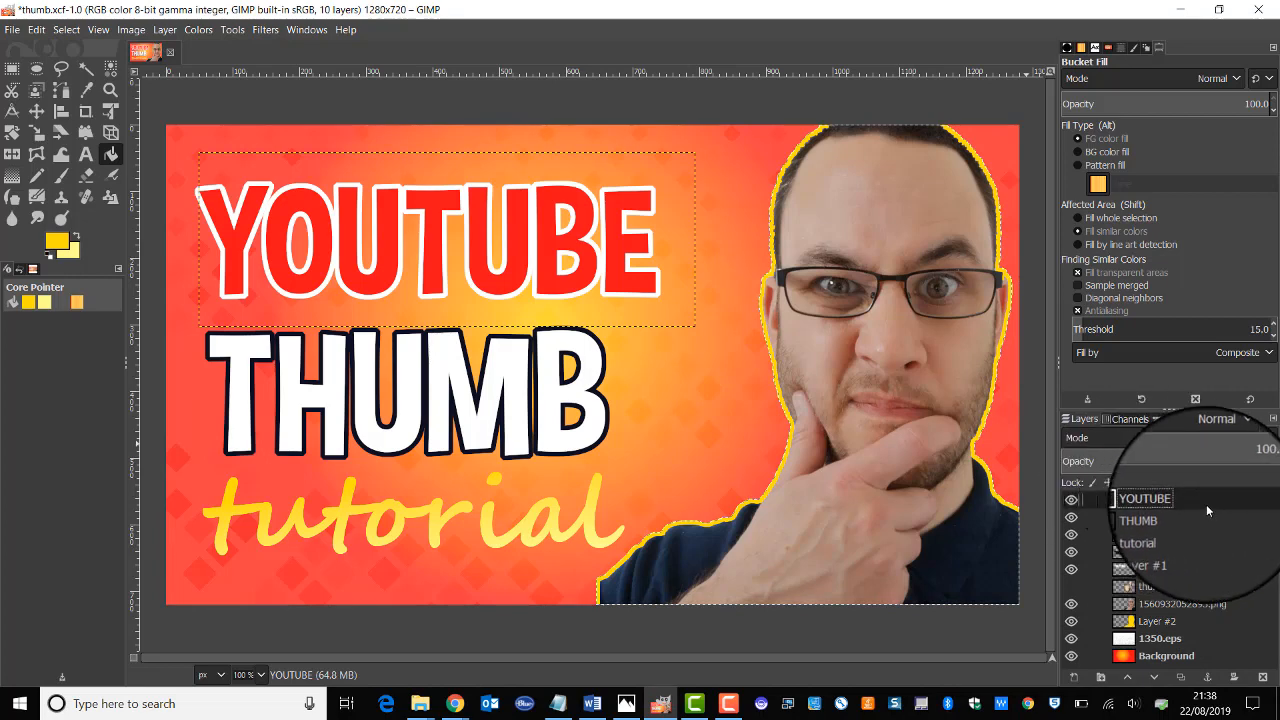
{"action": "left_click", "coordinate": [1175, 660]}
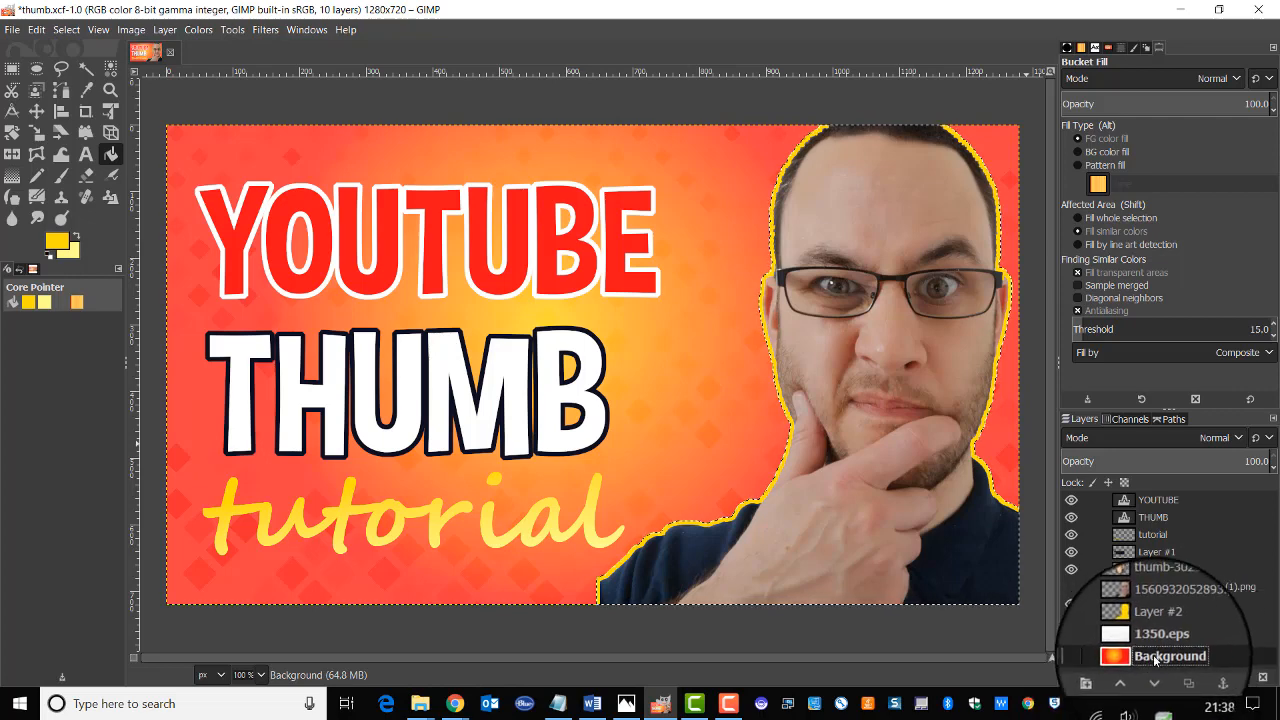
{"action": "left_click", "coordinate": [1125, 681]}
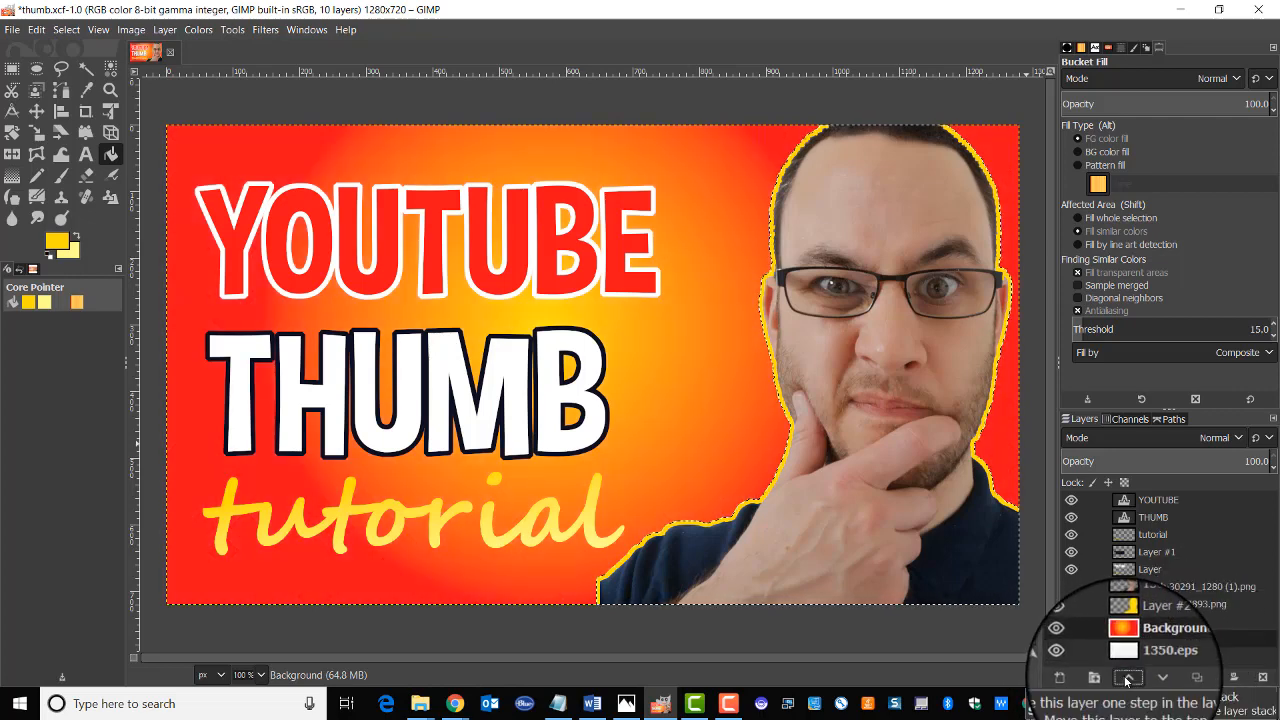
{"action": "left_click", "coordinate": [1127, 681]}
{"action": "left_click", "coordinate": [1127, 681]}
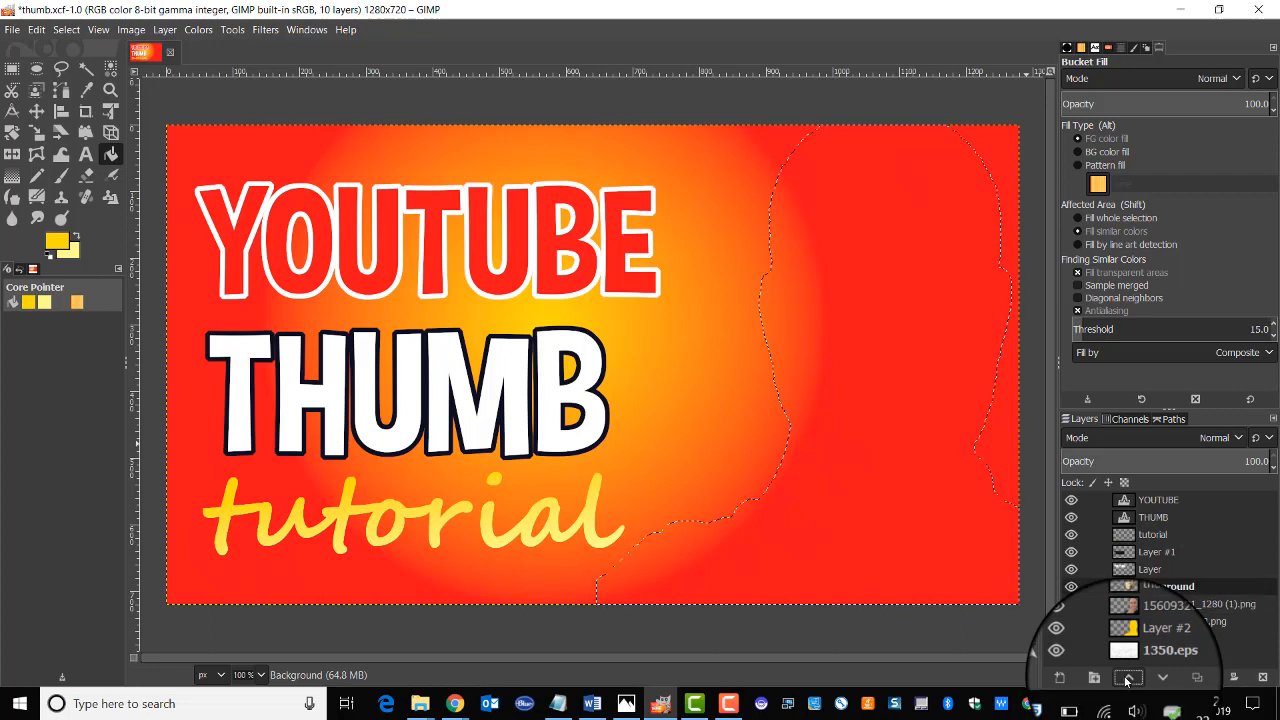
{"action": "left_click", "coordinate": [1127, 681]}
{"action": "left_click", "coordinate": [1127, 681]}
{"action": "left_click", "coordinate": [1127, 681]}
{"action": "left_click", "coordinate": [1127, 681]}
{"action": "left_click", "coordinate": [1127, 681]}
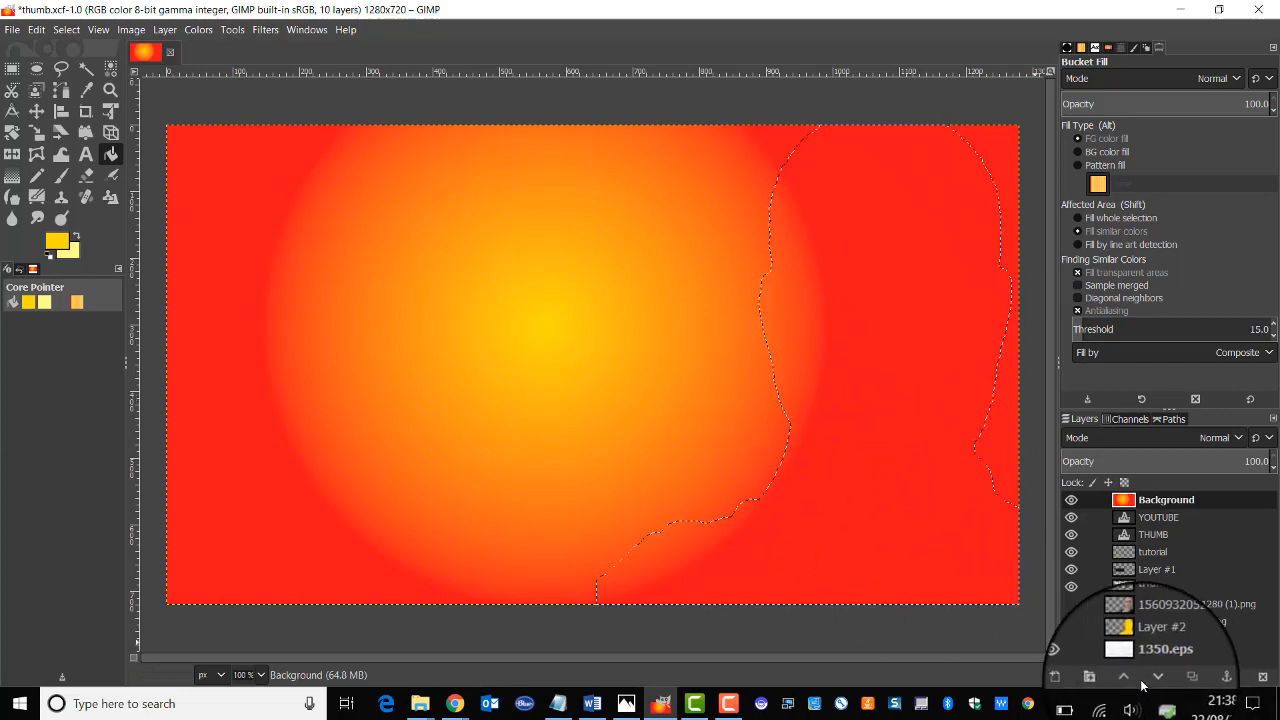
Lower the Background layer step by step back to the bottom of the stack, beneath 1350.eps
{"action": "left_click", "coordinate": [1150, 681]}
{"action": "left_click", "coordinate": [1150, 681]}
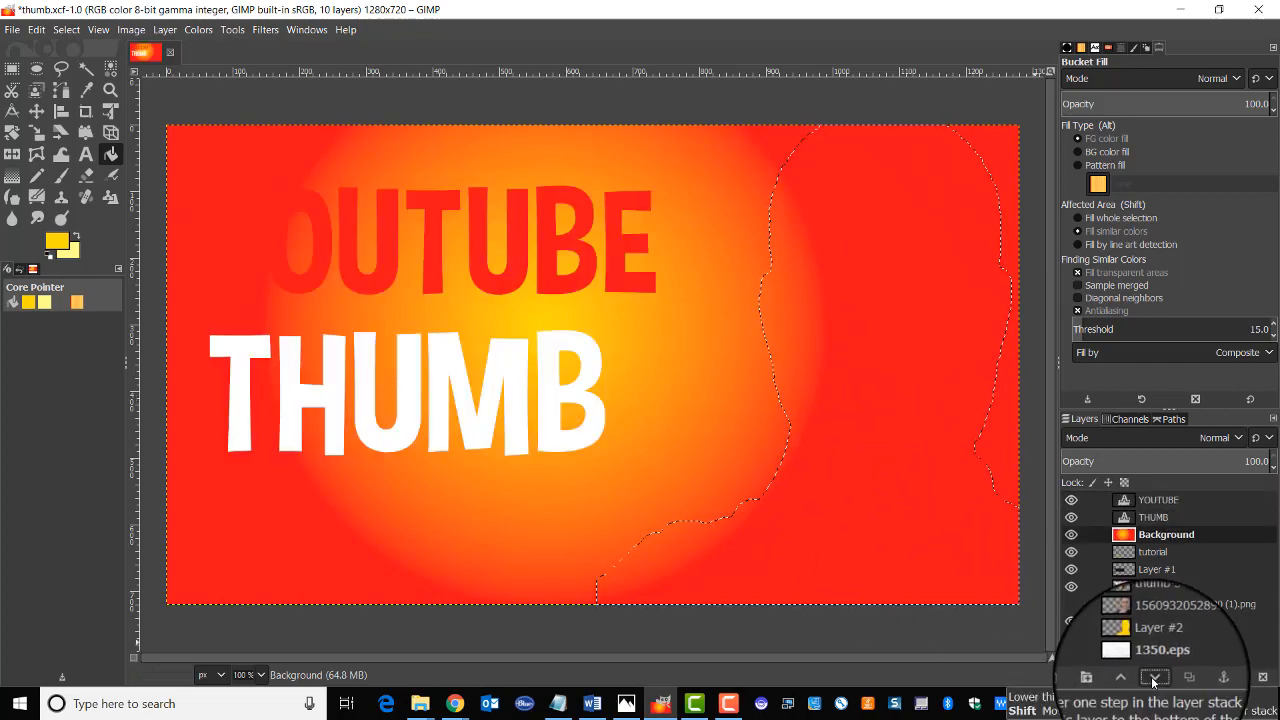
{"action": "left_click", "coordinate": [1153, 678]}
{"action": "left_click", "coordinate": [1153, 678]}
{"action": "left_click", "coordinate": [1153, 678]}
{"action": "left_click", "coordinate": [1153, 678]}
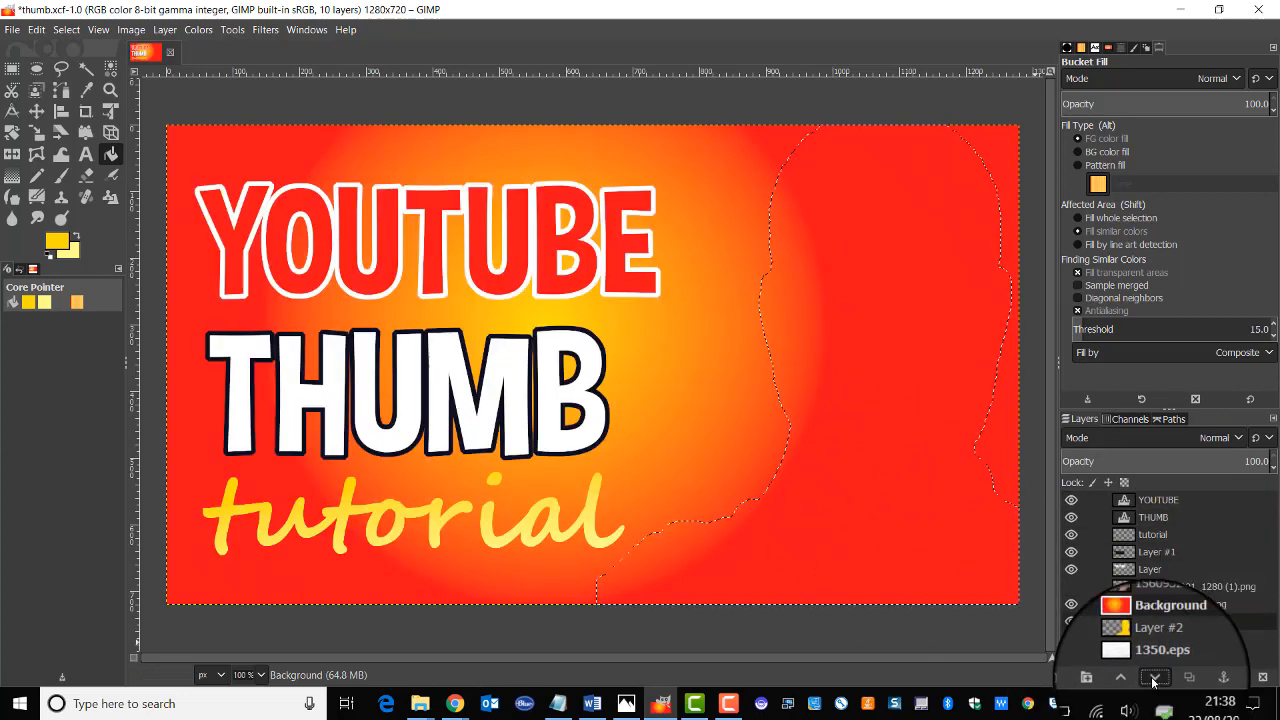
{"action": "left_click", "coordinate": [1153, 678]}
{"action": "left_click", "coordinate": [1153, 678]}
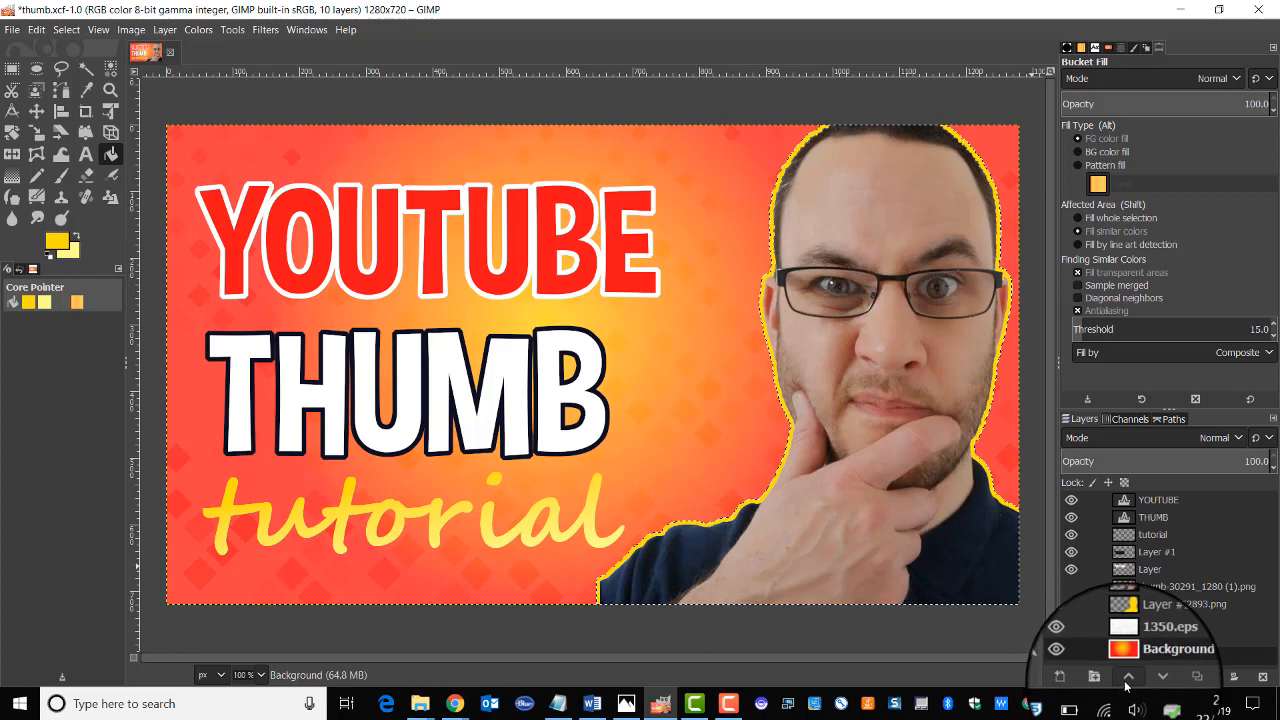
{"action": "left_click", "coordinate": [1127, 680]}
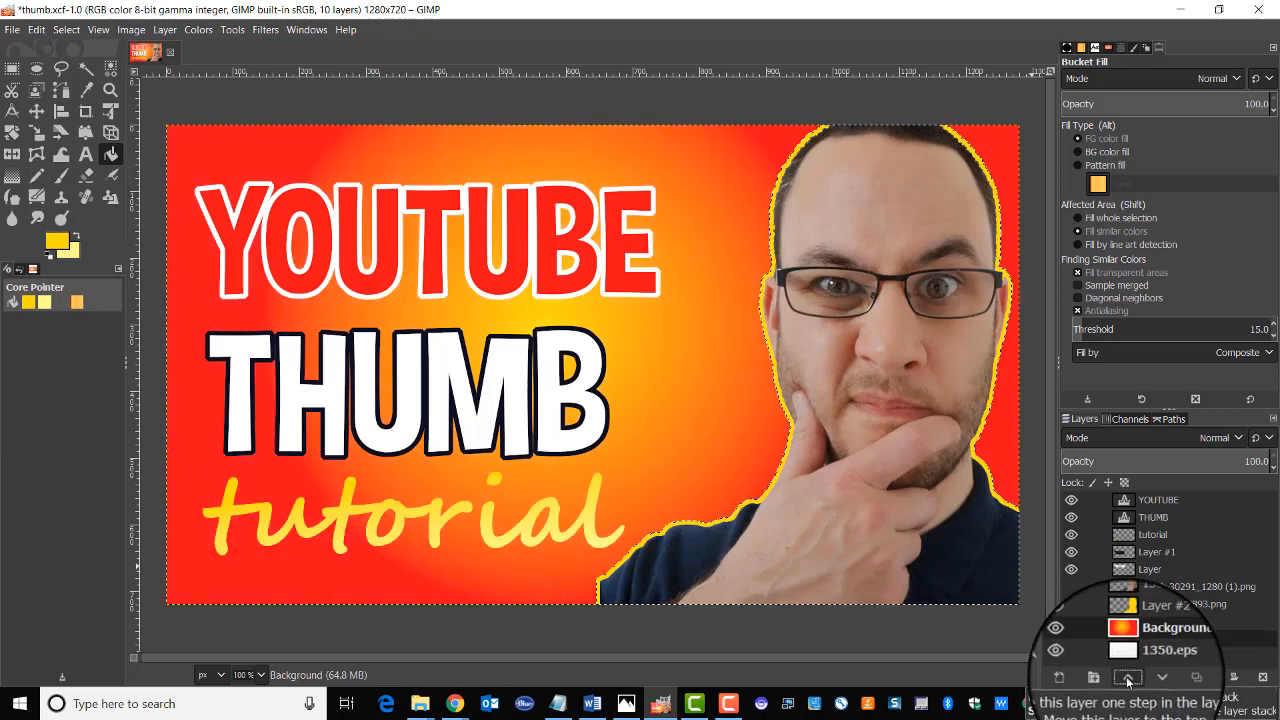
{"action": "left_click", "coordinate": [1160, 688]}
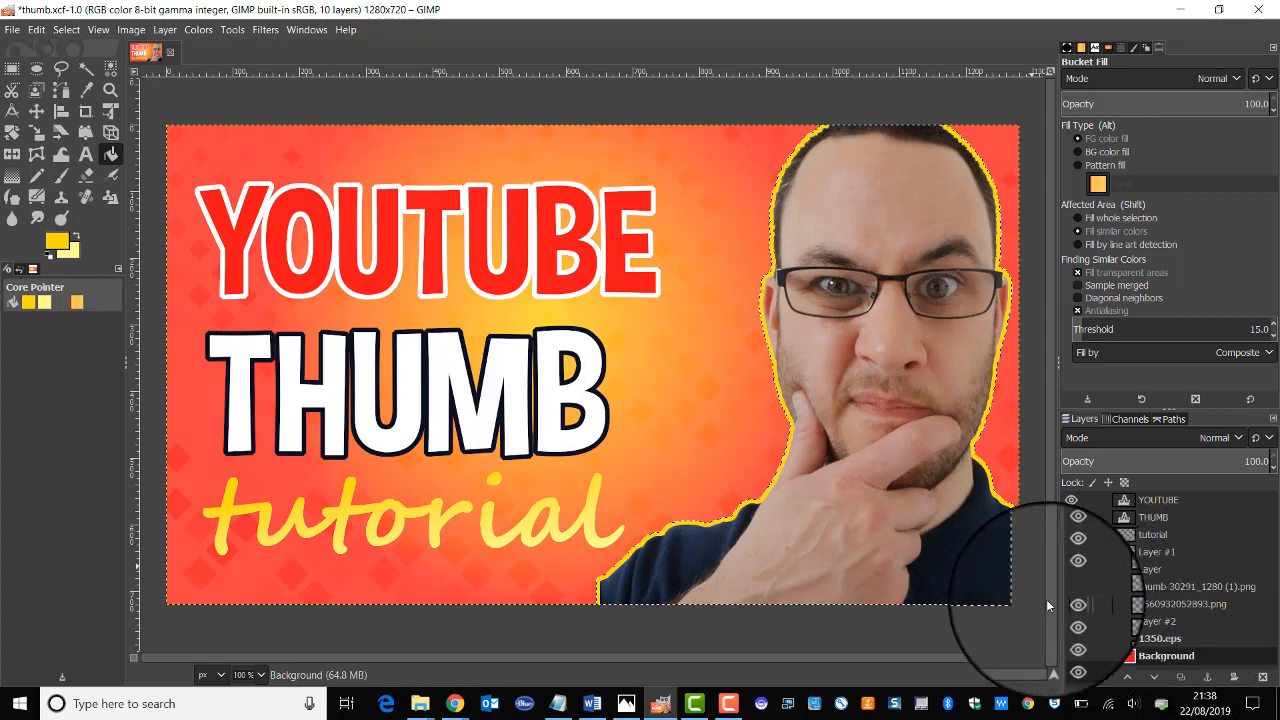
Hide the portrait layer and its yellow outline Layer #2, and show the thumbs-up layer thumb-30291_1280 (1).png
{"action": "left_click", "coordinate": [1071, 606]}
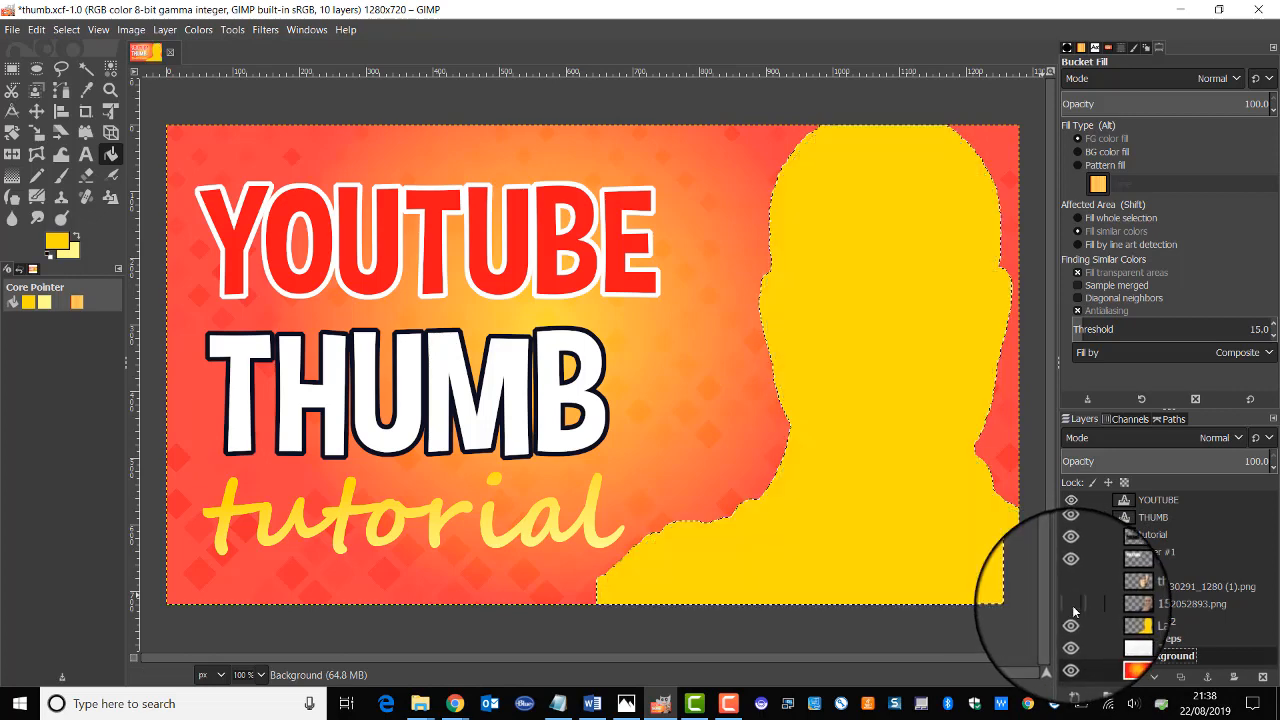
{"action": "left_click", "coordinate": [1071, 624]}
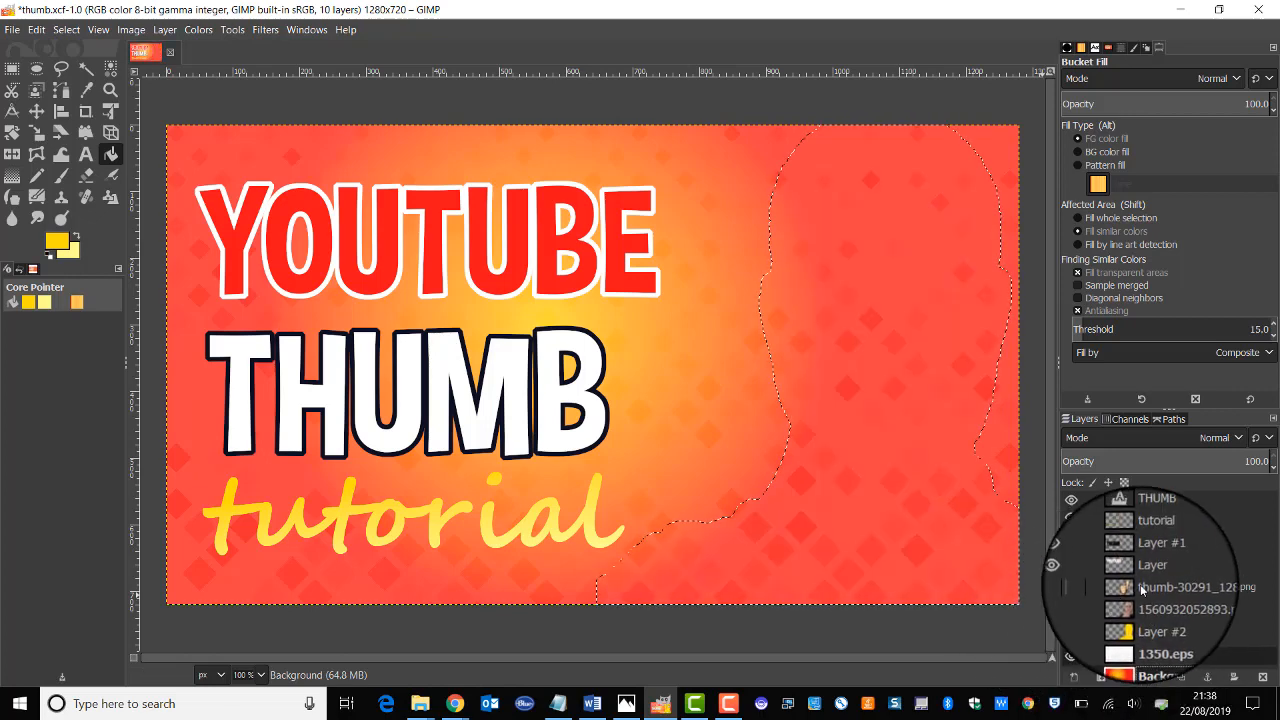
{"action": "left_click", "coordinate": [1071, 586]}
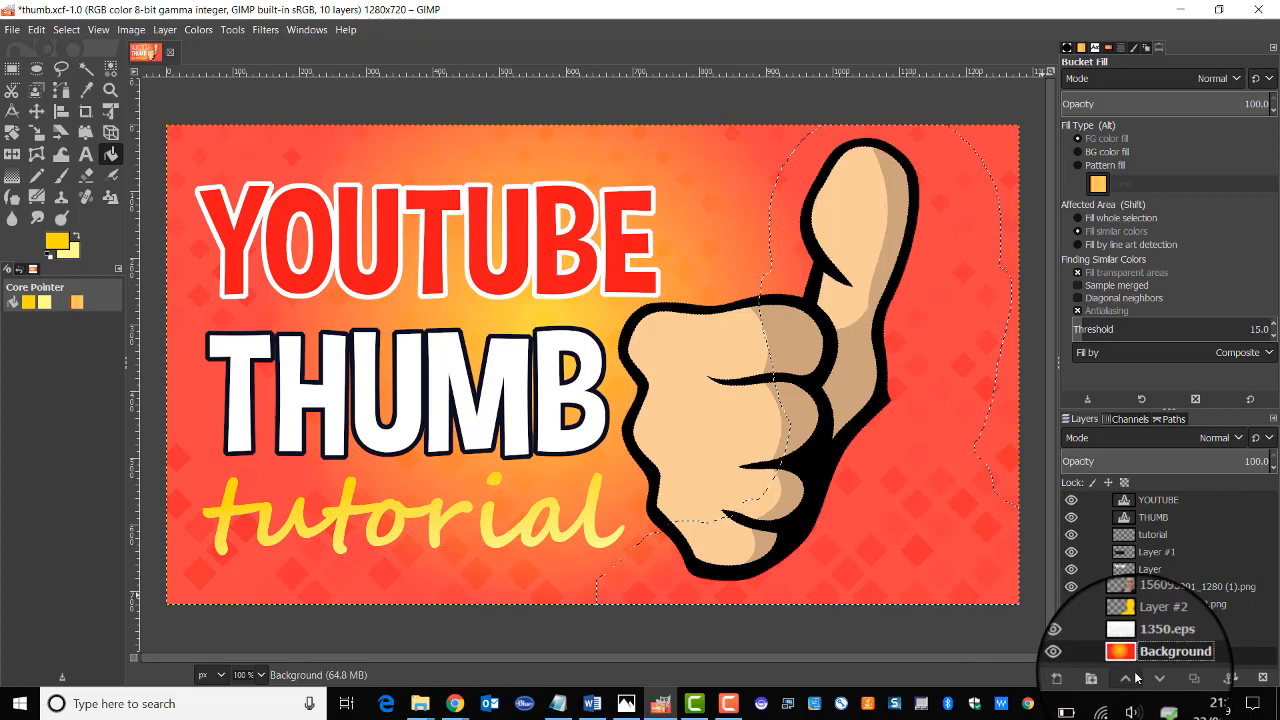